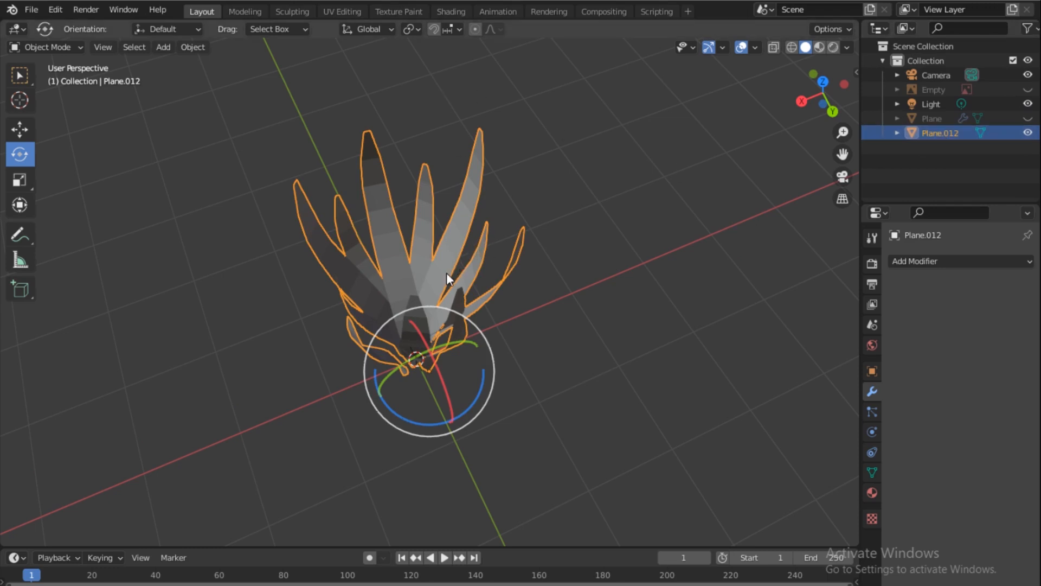
{"action": "key", "text": "ctrl+Tab"}
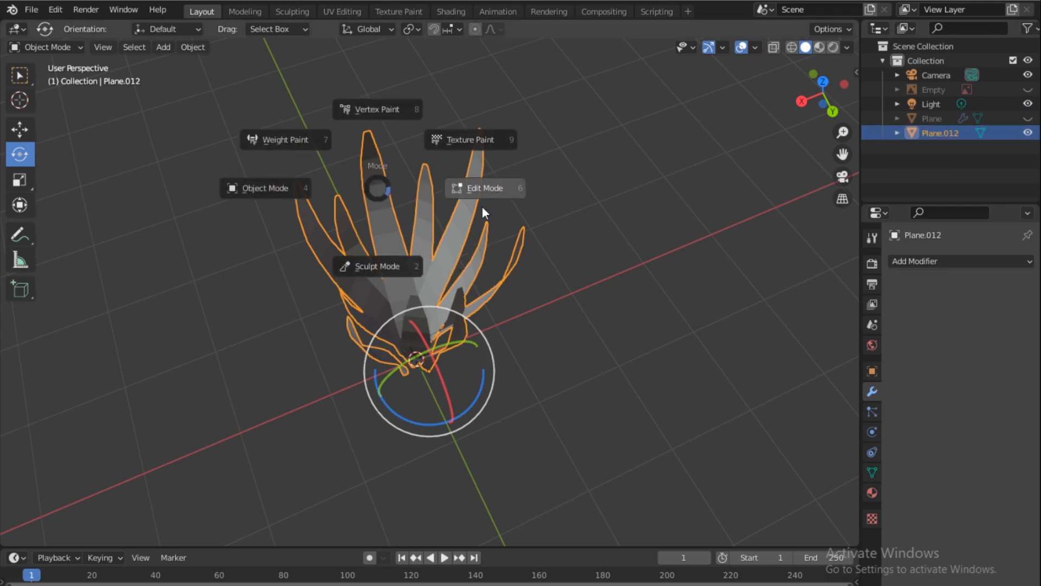
{"action": "left_click", "coordinate": [480, 187]}
{"action": "left_click_drag", "start_coordinate": [828, 100], "coordinate": [788, 106]}
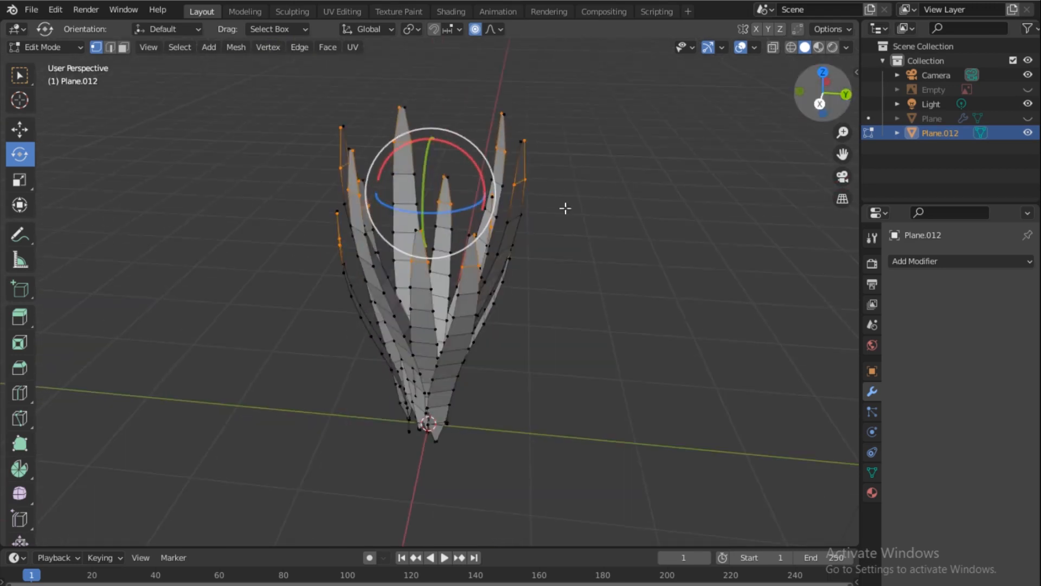
{"action": "left_click_drag", "start_coordinate": [434, 174], "coordinate": [453, 233]}
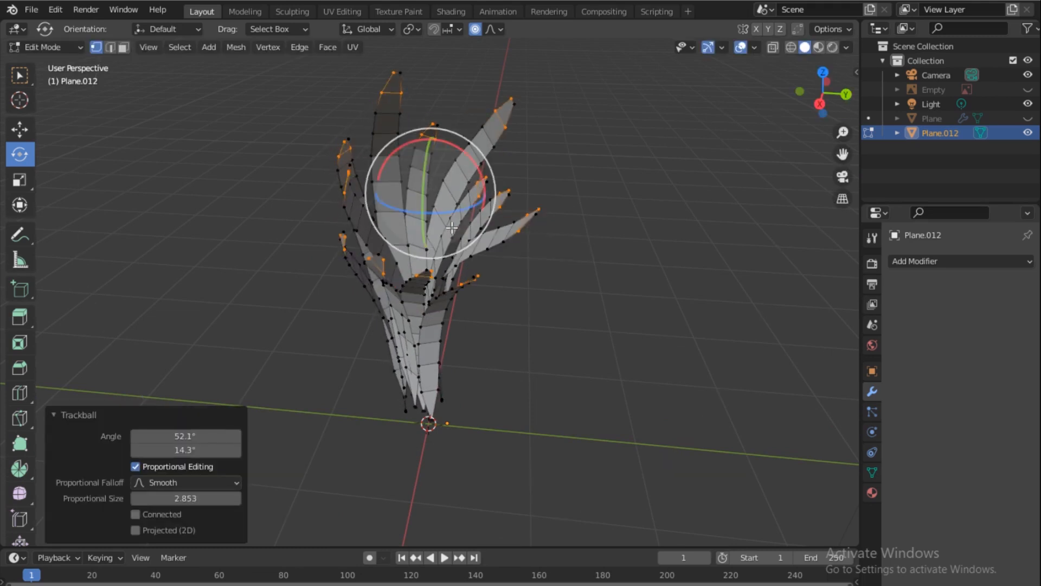
{"action": "key", "text": "ctrl+z"}
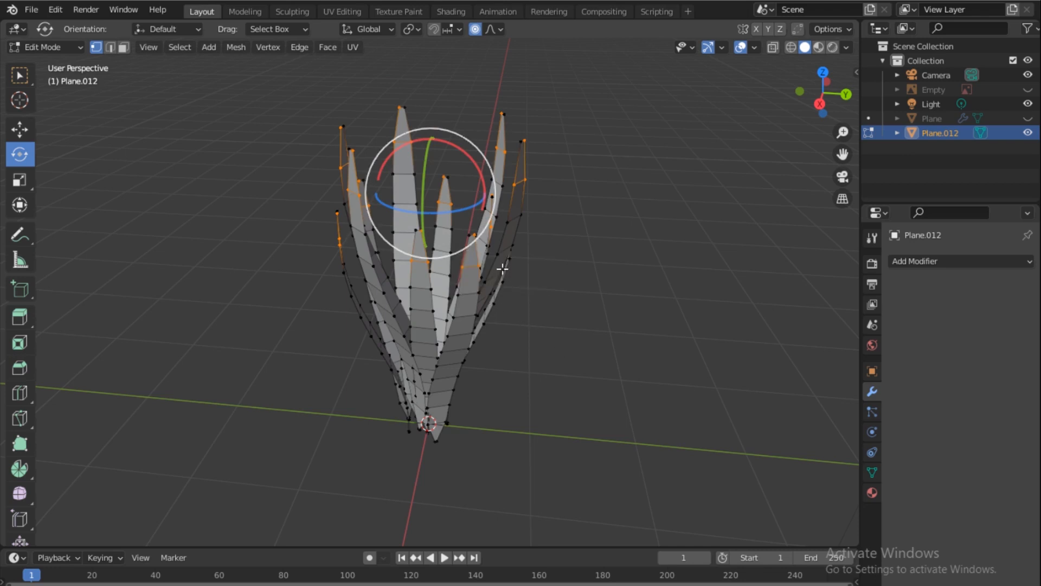
{"action": "key", "text": "ctrl+Tab"}
{"action": "left_click", "coordinate": [561, 268]}
{"action": "key", "text": "ctrl+Tab"}
{"action": "left_click", "coordinate": [414, 267]}
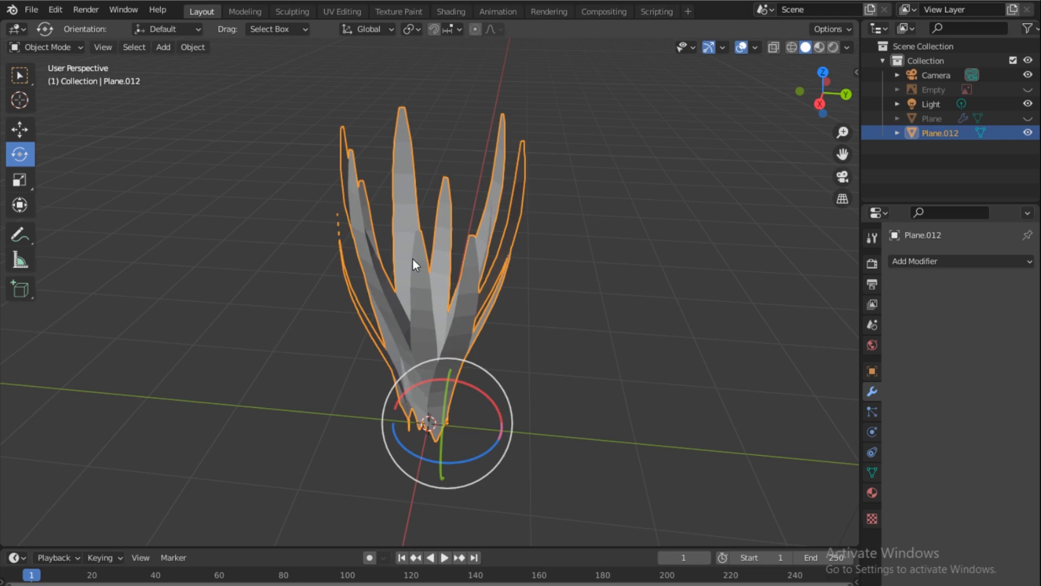
Step: Duplicate the leaf clump and place the copy beside the original, about 2.27 m along Y
{"action": "key", "text": "shift+d"}
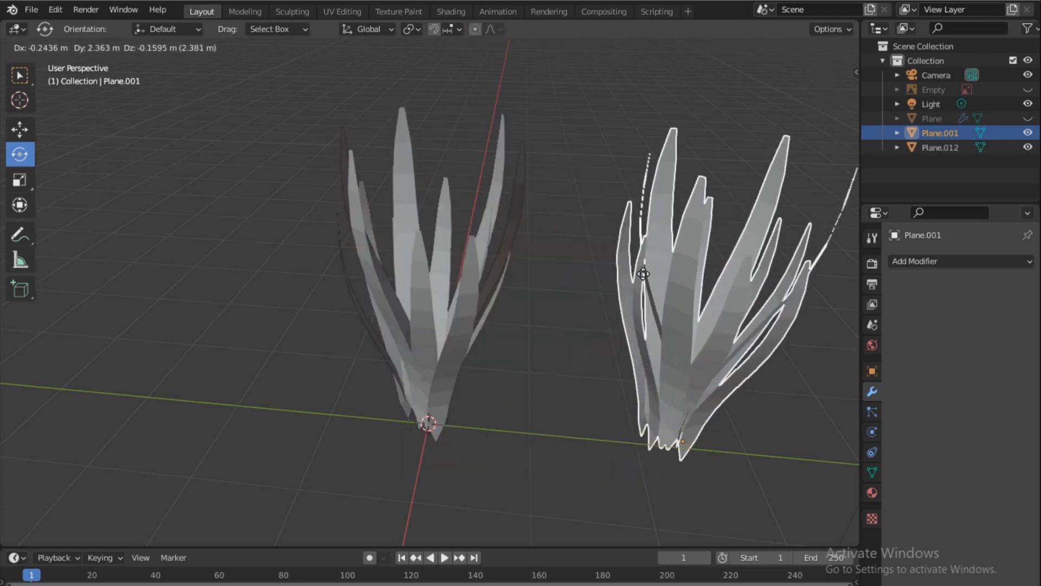
{"action": "left_click", "coordinate": [638, 295]}
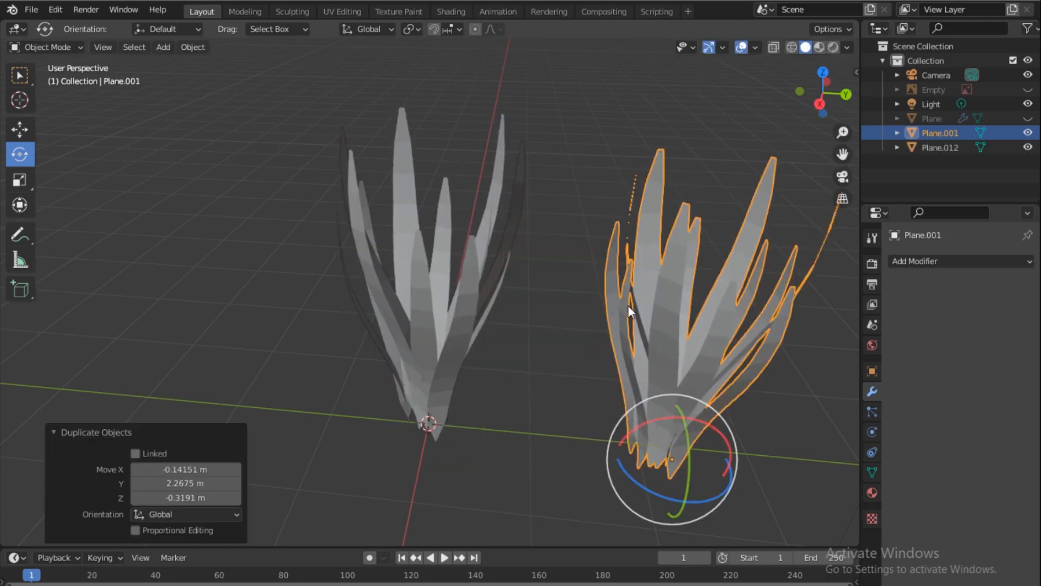
{"action": "key", "text": "KP_Decimal"}
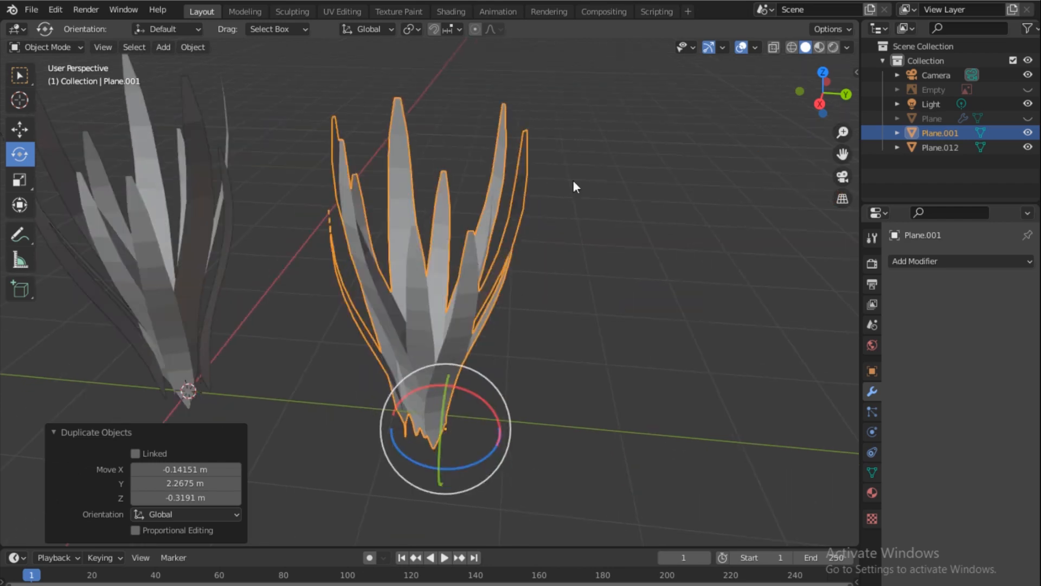
Step: In Edit Mode, rotate the copy's selected leaf tips about -25.8° with smooth proportional editing, and select only the upper leaves on one side
{"action": "key", "text": "ctrl+Tab"}
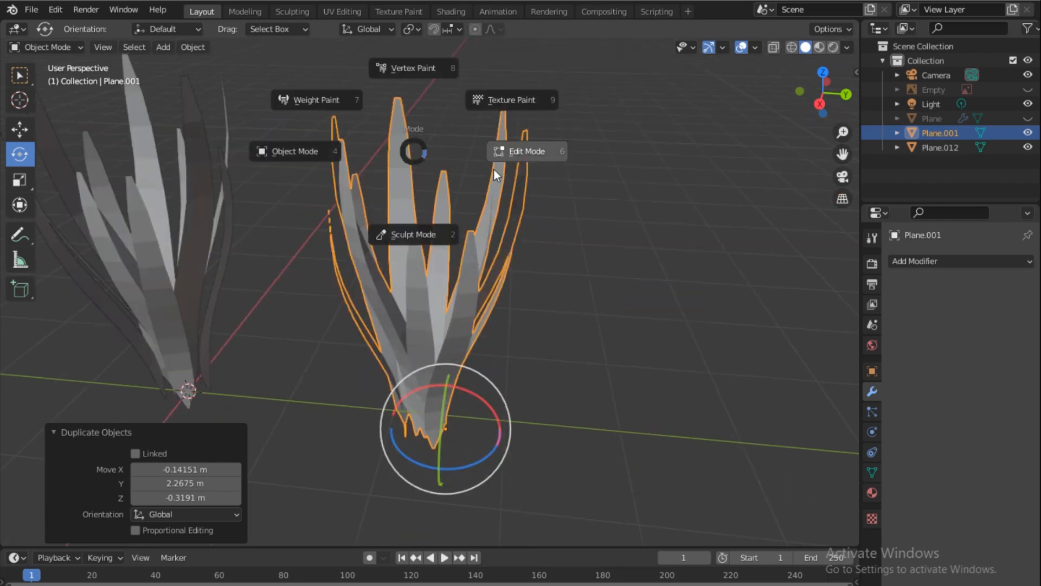
{"action": "left_click", "coordinate": [555, 150]}
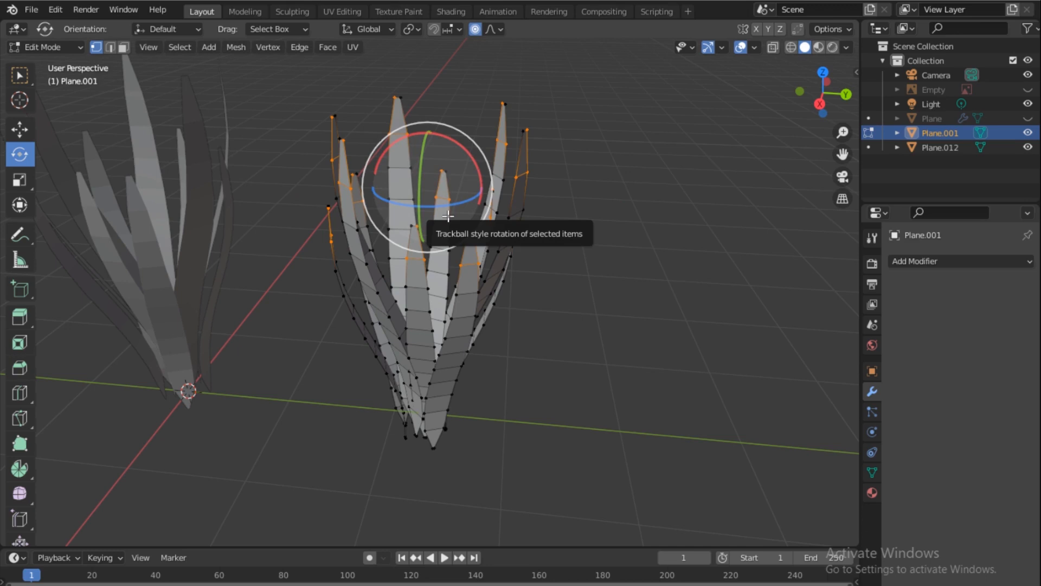
{"action": "left_click_drag", "start_coordinate": [448, 216], "coordinate": [489, 217]}
{"action": "left_click_drag", "start_coordinate": [820, 101], "coordinate": [824, 94]}
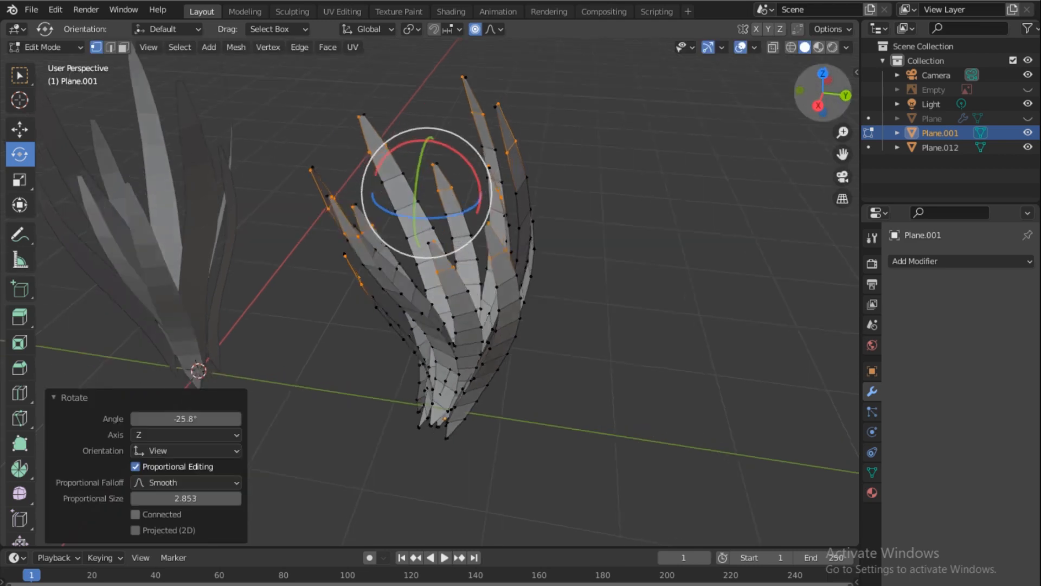
{"action": "mouse_move", "coordinate": [604, 164]}
{"action": "middle_mouse_down"}
{"action": "mouse_move", "coordinate": [603, 195]}
{"action": "mouse_move", "coordinate": [548, 185]}
{"action": "mouse_move", "coordinate": [603, 163]}
{"action": "middle_mouse_up"}
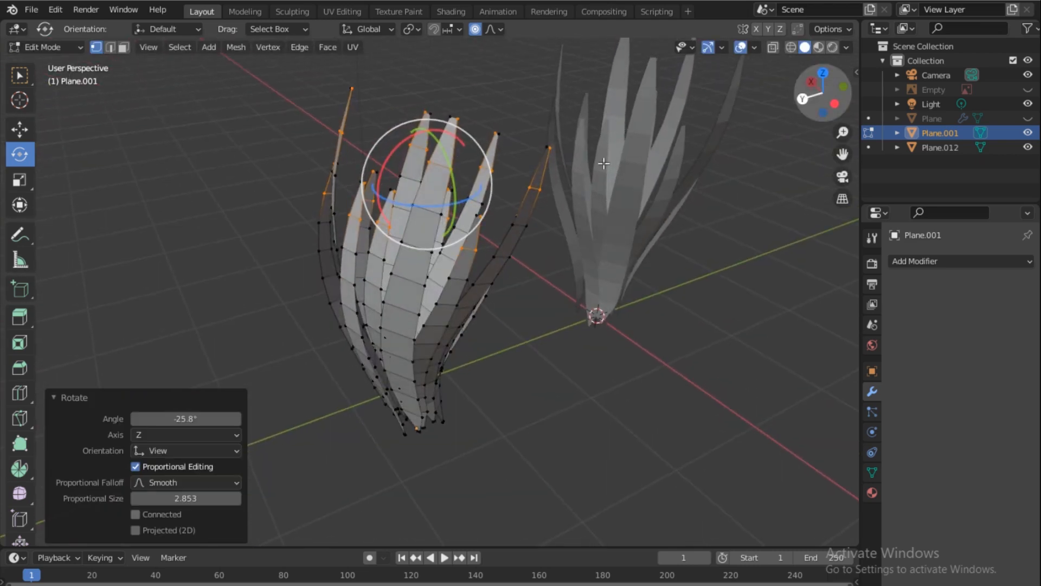
{"action": "left_click_drag", "start_coordinate": [278, 88], "coordinate": [400, 256]}
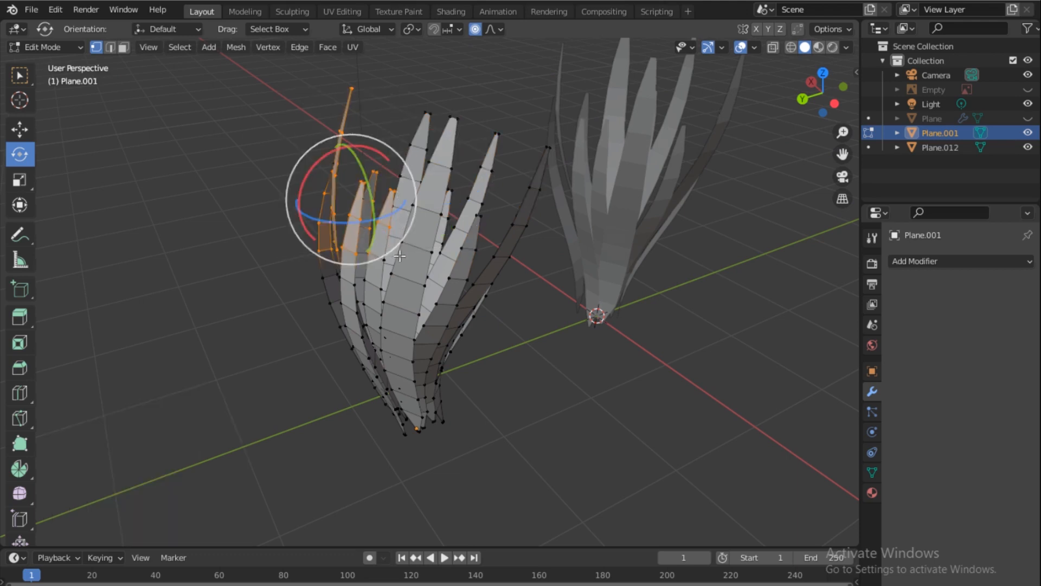
{"action": "key", "text": "g"}
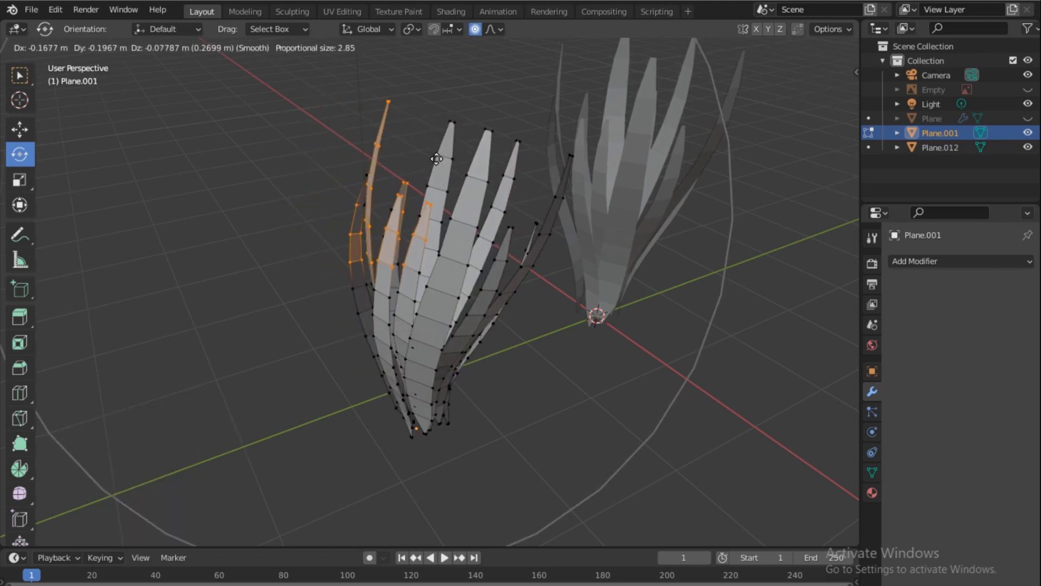
{"action": "right_click", "coordinate": [438, 159]}
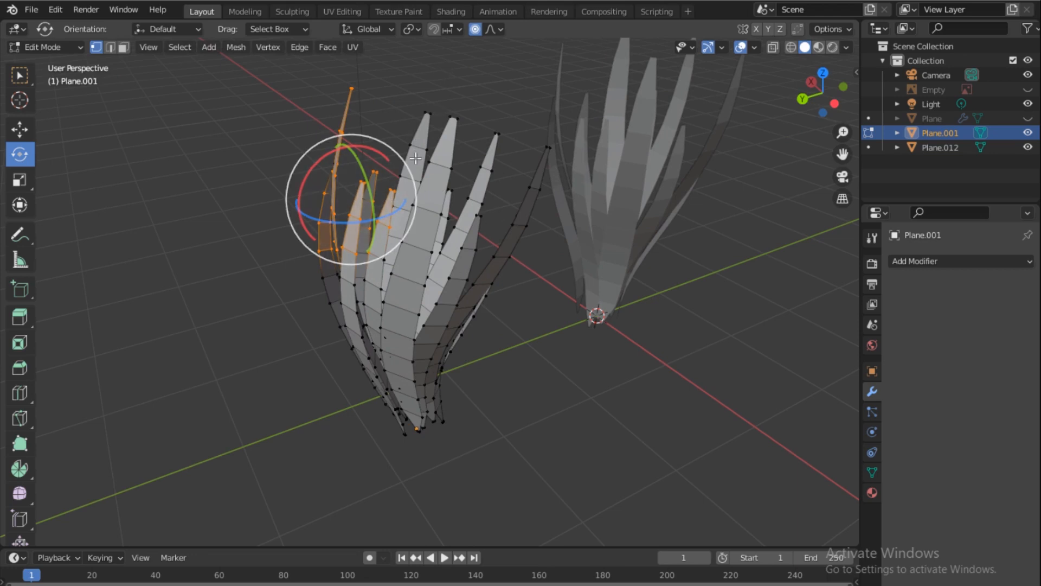
{"action": "key", "text": "r"}
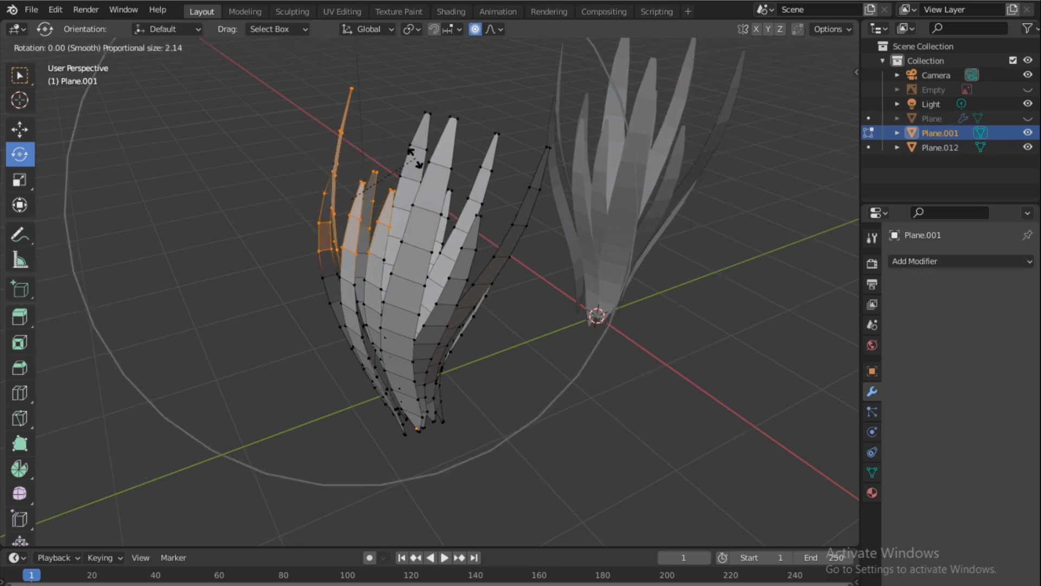
{"action": "scroll", "coordinate": [415, 157], "scroll_direction": "up", "scroll_amount": 12}
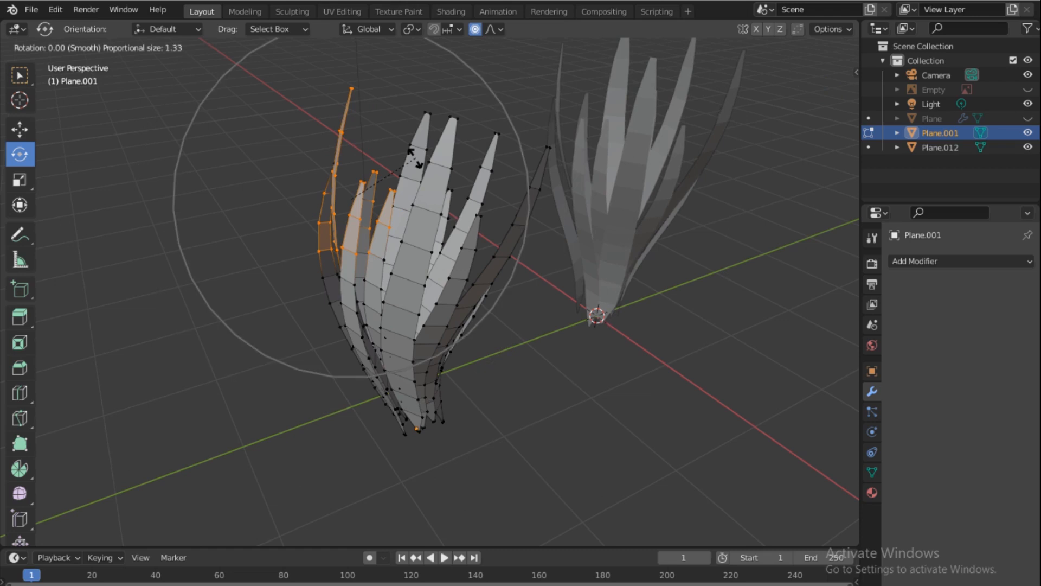
{"action": "left_click", "coordinate": [388, 98]}
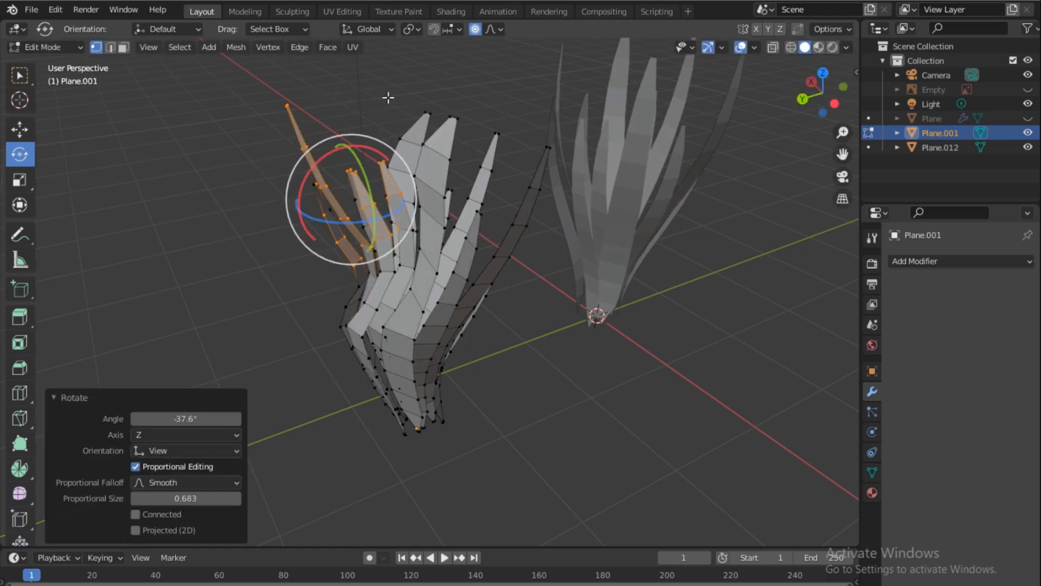
{"action": "key", "text": "ctrl+z"}
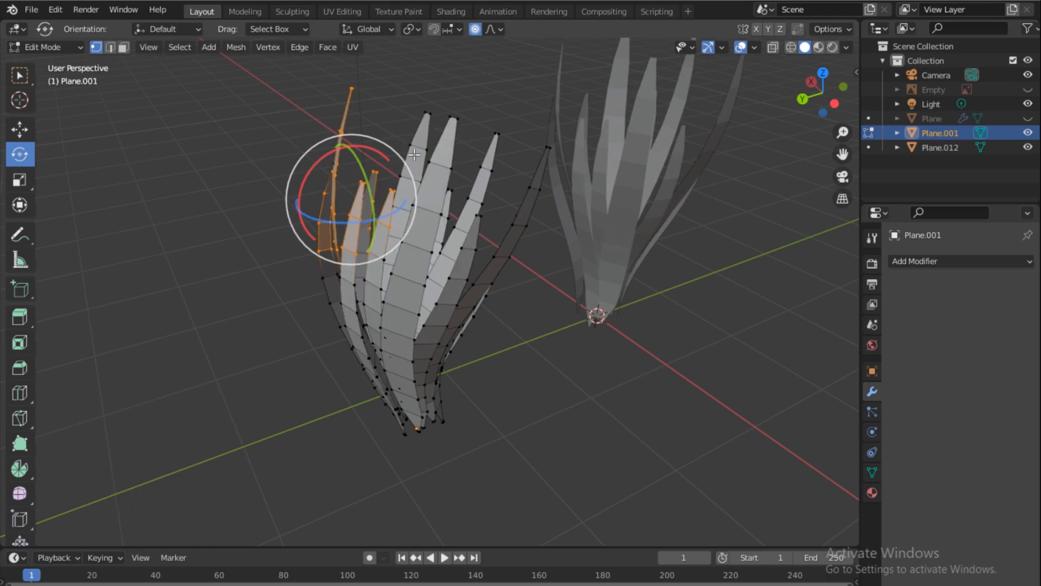
Step: Rotate the selected side leaves about -34.4° in the view plane, using a proportional size of about 1.33
{"action": "key", "text": "g"}
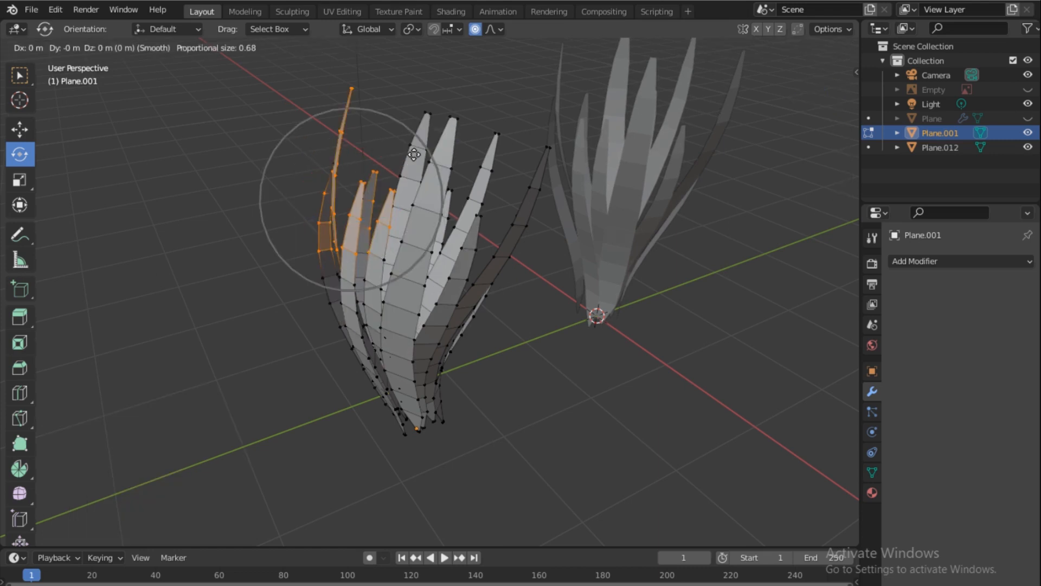
{"action": "key", "text": "r"}
{"action": "scroll", "coordinate": [413, 155], "scroll_direction": "down", "scroll_amount": 1}
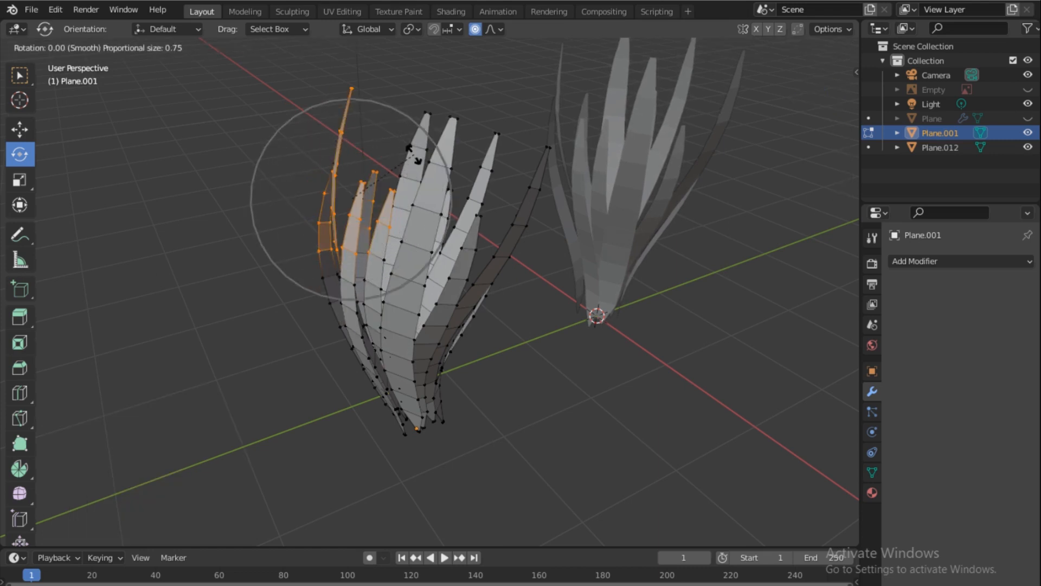
{"action": "scroll", "coordinate": [414, 152], "scroll_direction": "down", "scroll_amount": 5}
{"action": "scroll", "coordinate": [415, 147], "scroll_direction": "down", "scroll_amount": 6}
{"action": "scroll", "coordinate": [415, 142], "scroll_direction": "up", "scroll_amount": 5}
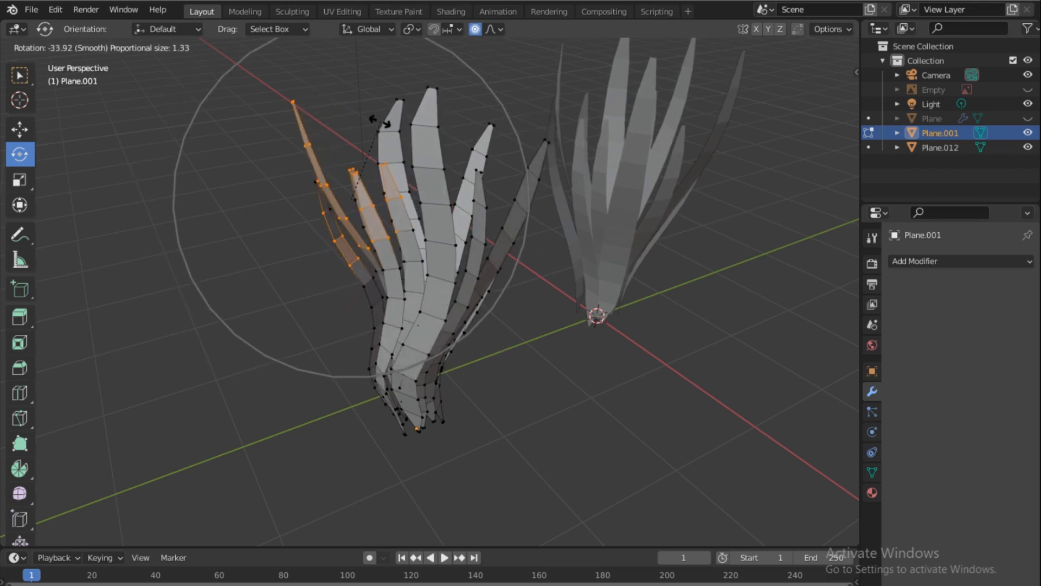
{"action": "left_click", "coordinate": [383, 122]}
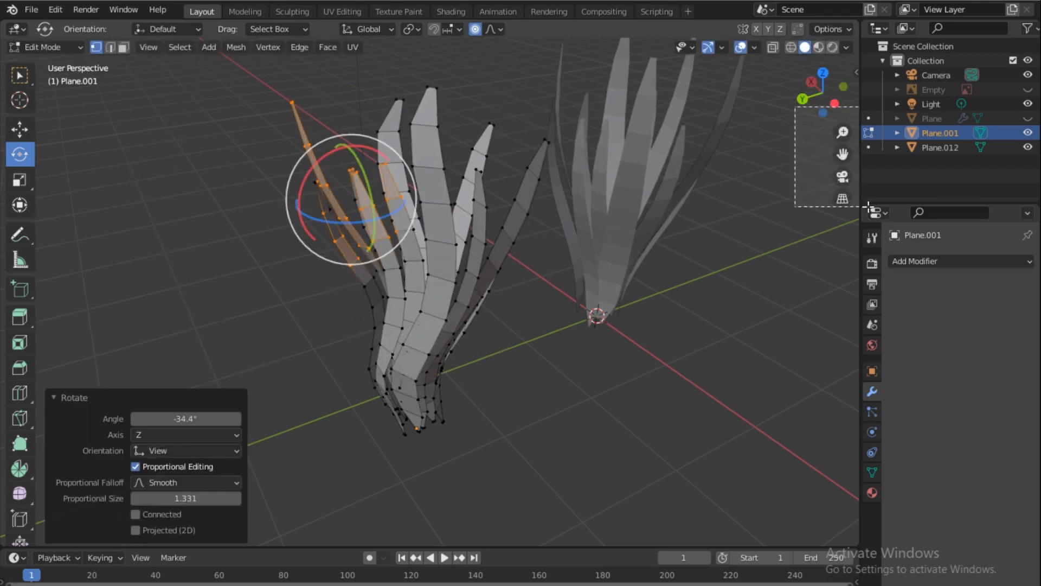
Step: Return the bent leaf clump to Object Mode and deselect it
{"action": "left_click_drag", "start_coordinate": [868, 206], "coordinate": [869, 207]}
{"action": "left_click_drag", "start_coordinate": [814, 84], "coordinate": [581, 202]}
{"action": "key", "text": "ctrl+Tab"}
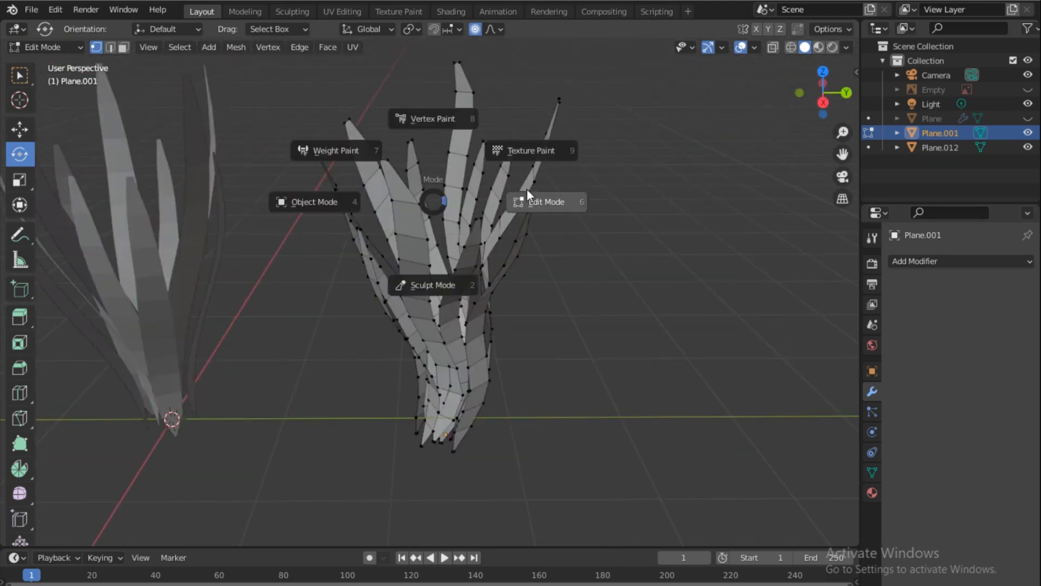
{"action": "left_click", "coordinate": [318, 203]}
{"action": "scroll", "coordinate": [399, 255], "scroll_direction": "down", "scroll_amount": 4}
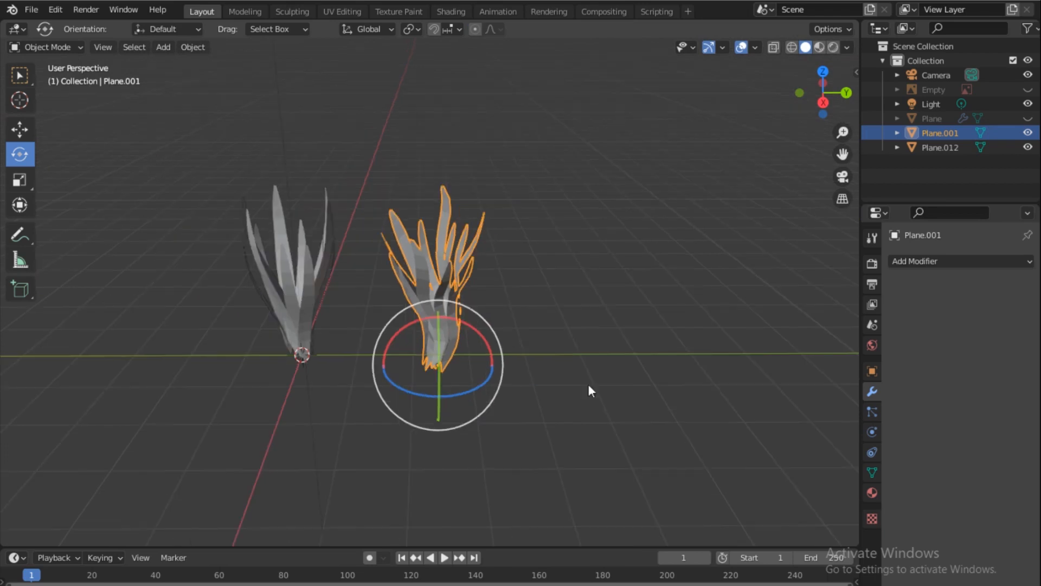
{"action": "left_click", "coordinate": [504, 263]}
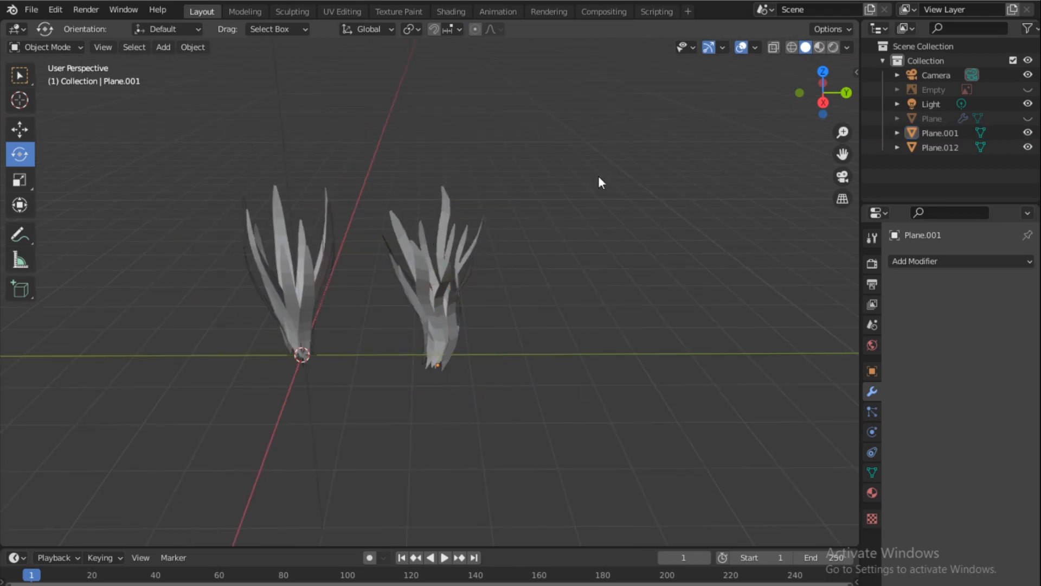
Step: Rename the bent leaf clump Plane.001 to "Type 1"
{"action": "left_click", "coordinate": [926, 134]}
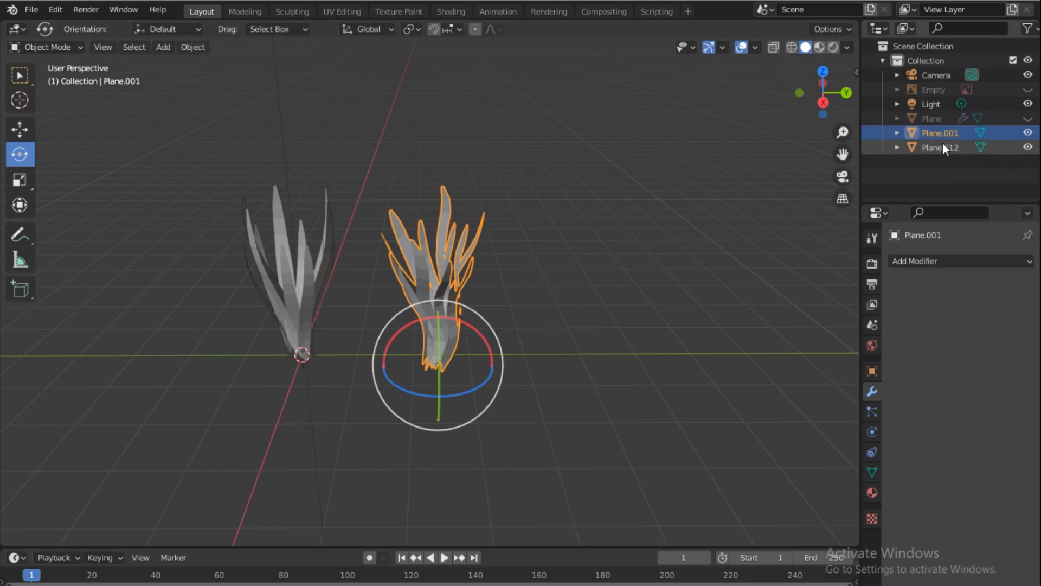
{"action": "key", "text": "XF86AudioLowerVolume"}
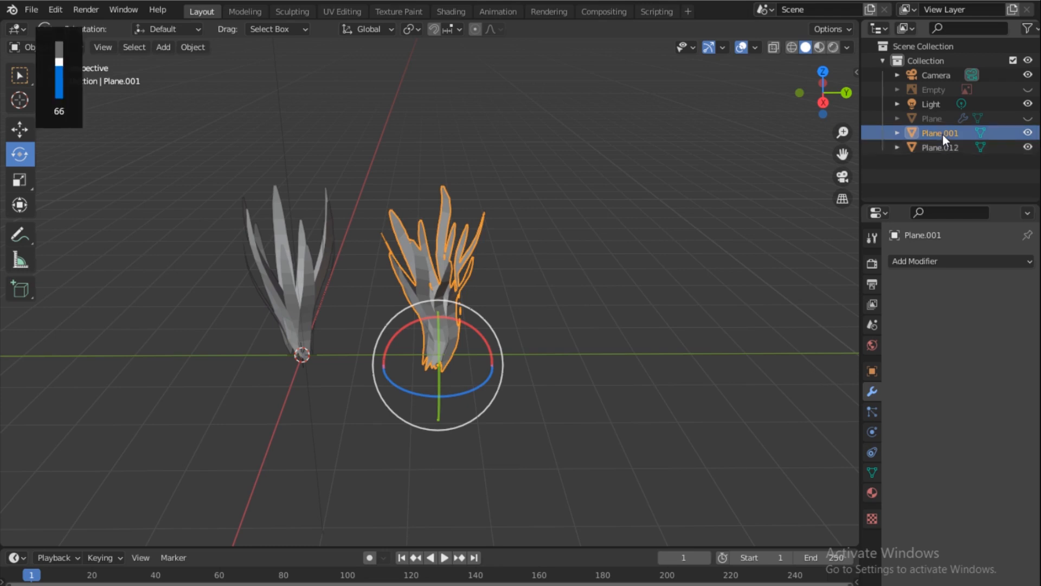
{"action": "right_click", "coordinate": [942, 132]}
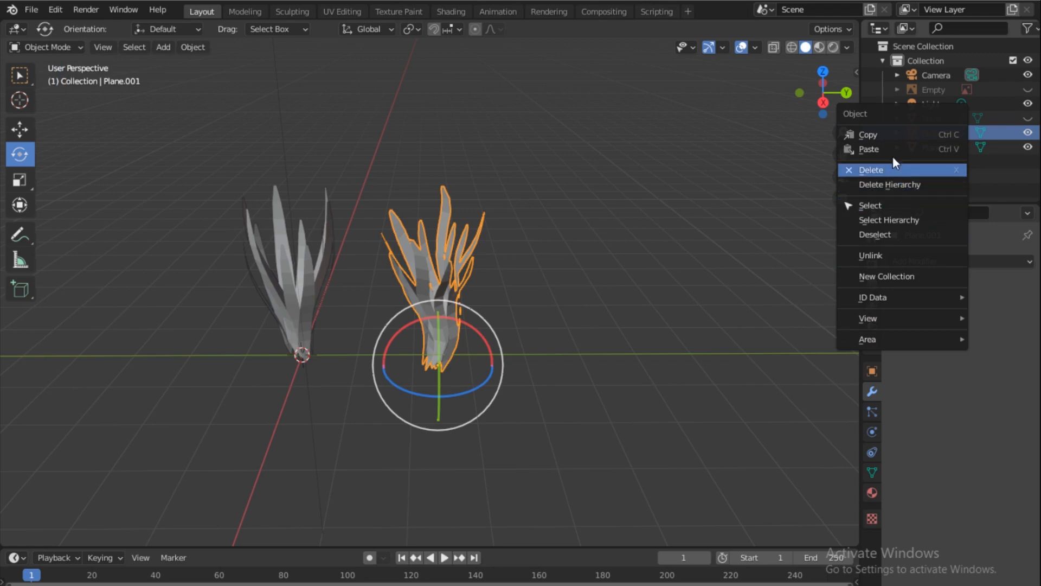
{"action": "left_click", "coordinate": [1015, 183]}
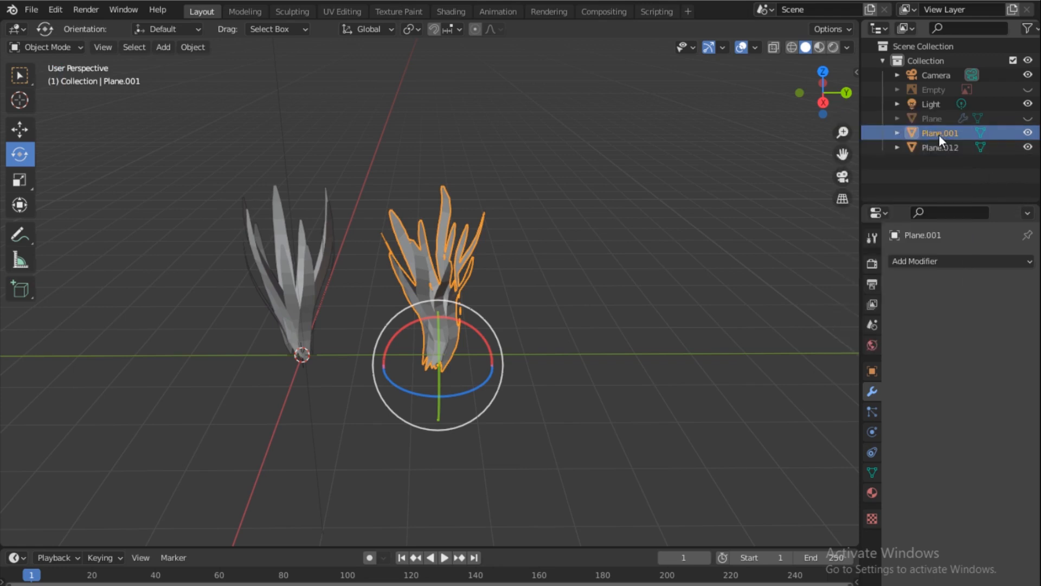
{"action": "double_click", "coordinate": [939, 134]}
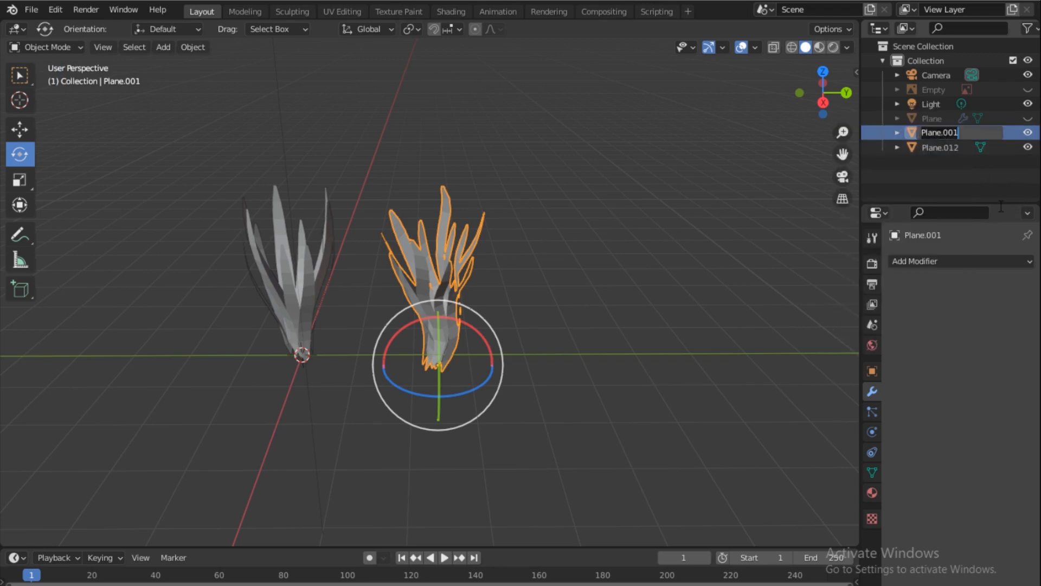
{"action": "type", "text": "Type 1"}
{"action": "key", "text": "Return"}
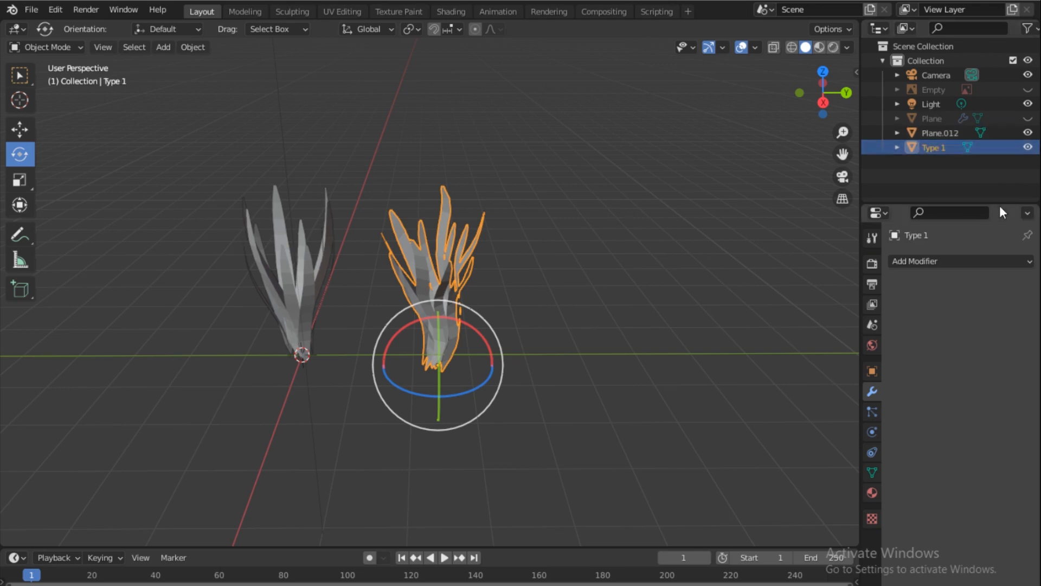
Step: Rename the original leaf clump Plane.012 to "Type 2"
{"action": "left_click", "coordinate": [946, 132]}
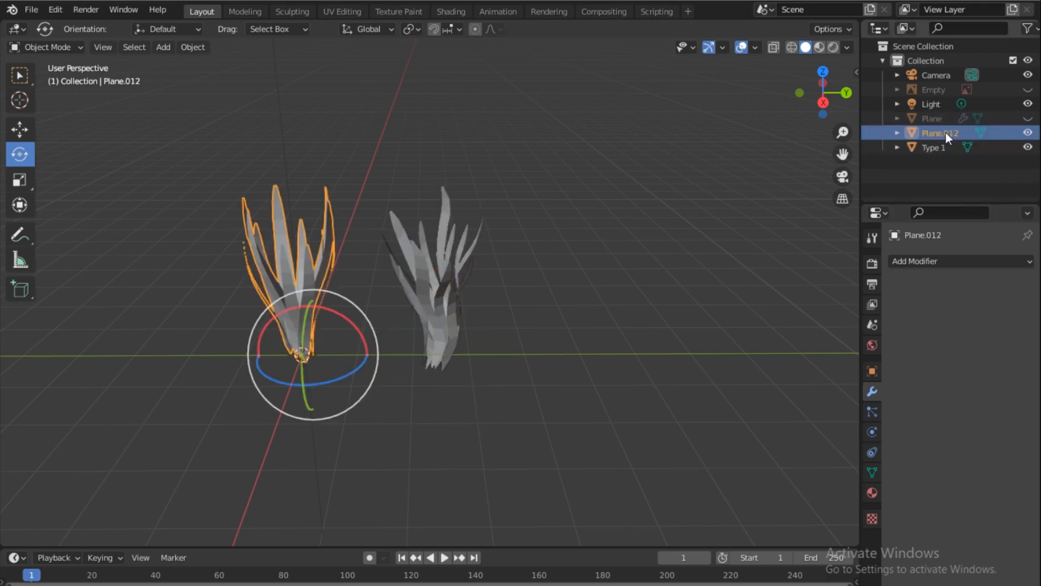
{"action": "double_click", "coordinate": [929, 134]}
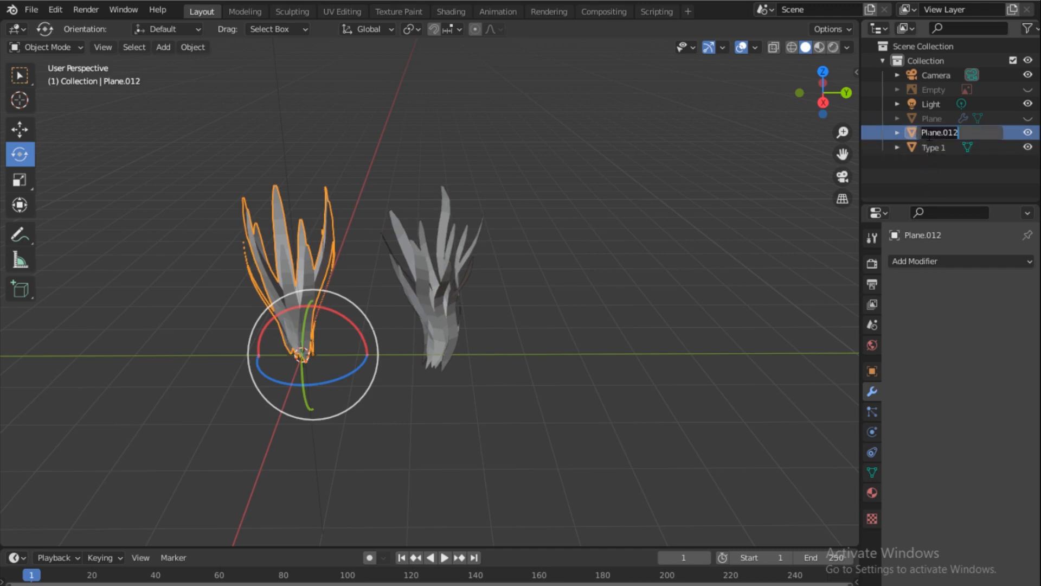
{"action": "type", "text": "Types"}
{"action": "key", "text": "BackSpace"}
{"action": "type", "text": "2"}
{"action": "key", "text": "BackSpace"}
{"action": "type", "text": "2"}
{"action": "key", "text": "Return"}
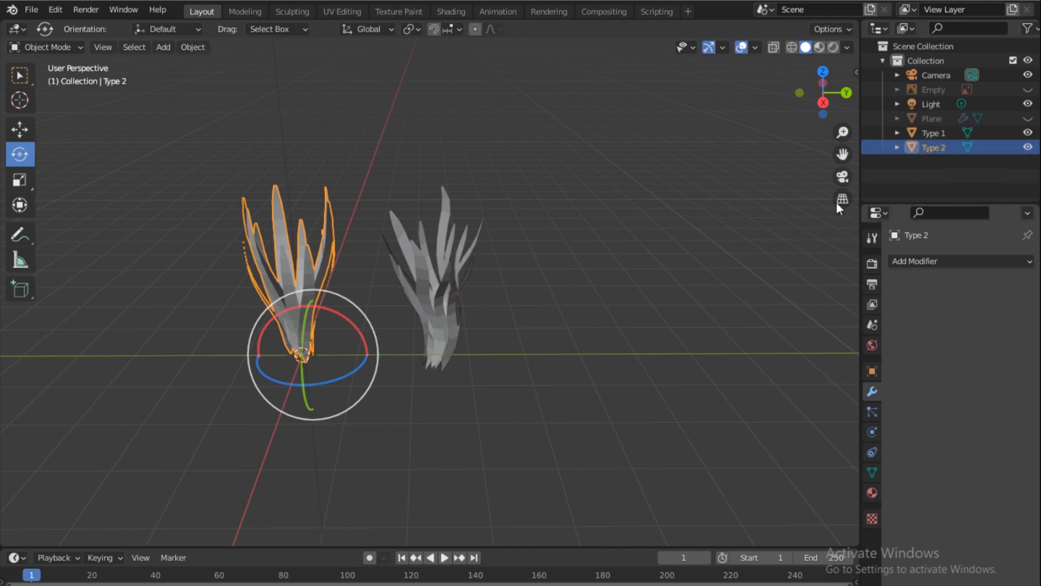
{"action": "left_click", "coordinate": [565, 319]}
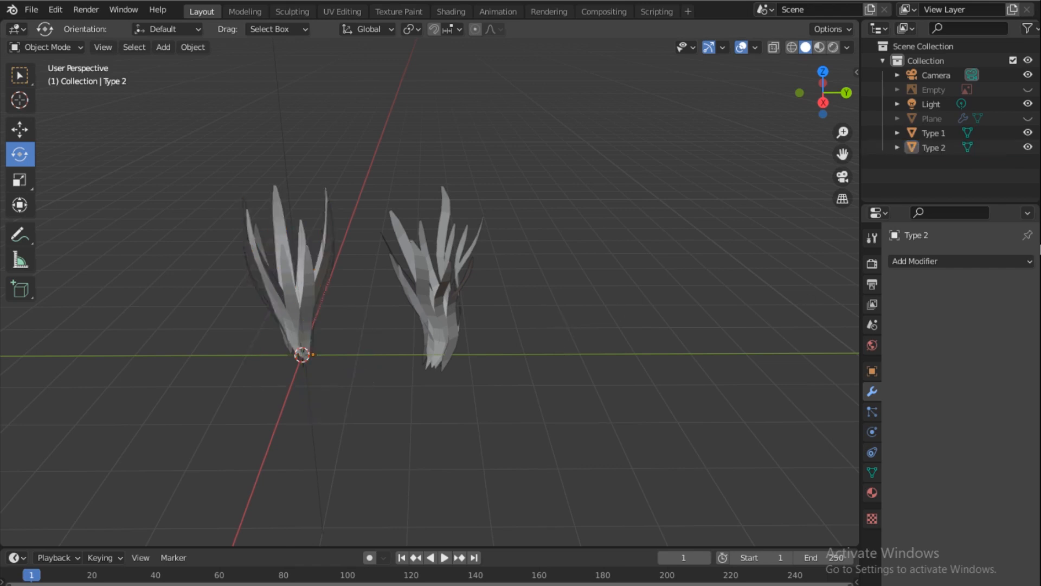
{"action": "left_click", "coordinate": [935, 134]}
{"action": "left_click", "coordinate": [935, 148], "text": "ctrl"}
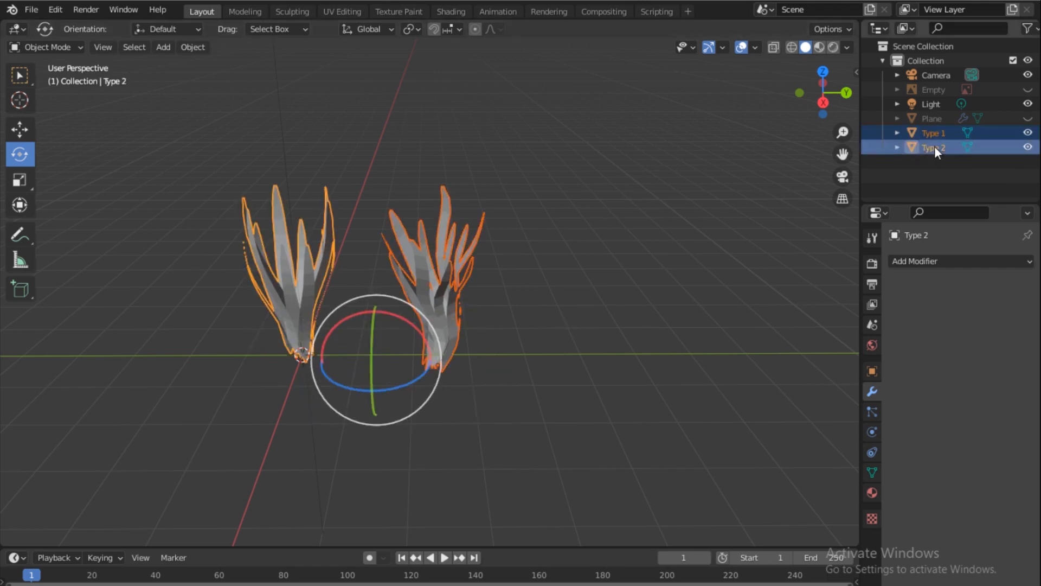
{"action": "key", "text": "alt+a"}
Step: Create a new collection in the scene and name it "Grass type"
{"action": "right_click", "coordinate": [920, 173]}
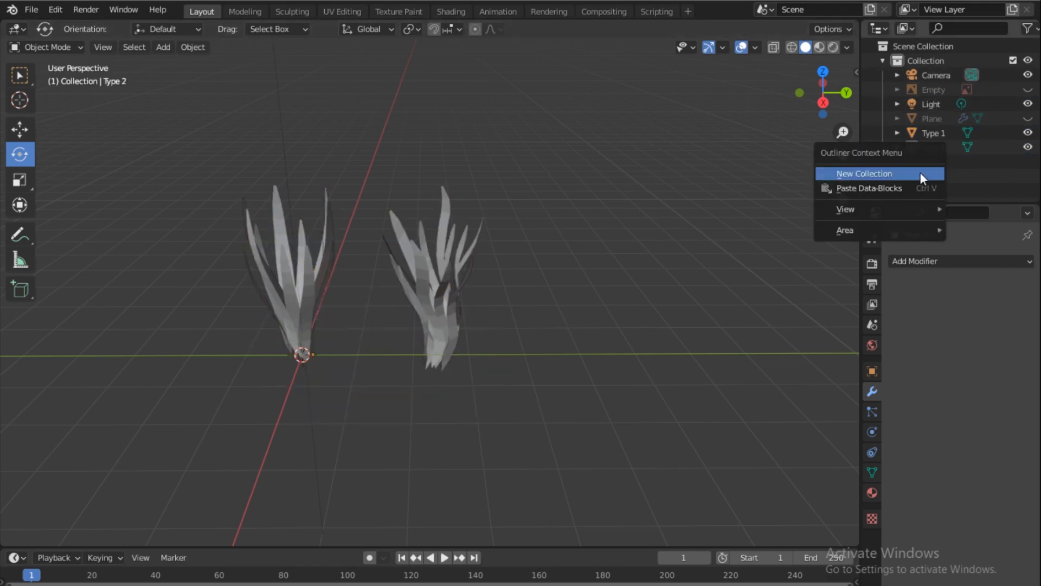
{"action": "left_click", "coordinate": [900, 174]}
{"action": "left_click", "coordinate": [928, 165]}
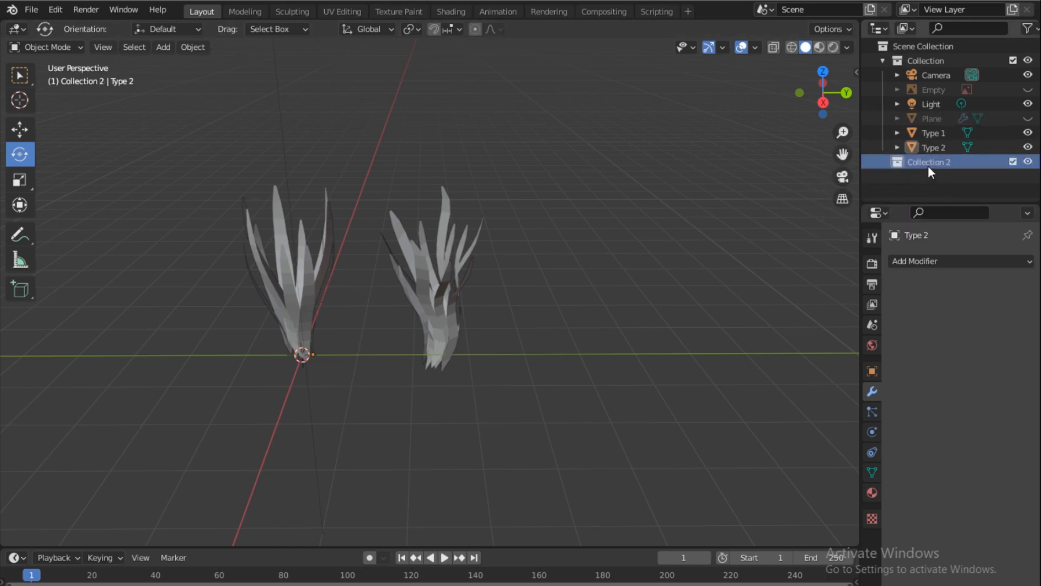
{"action": "double_click", "coordinate": [929, 165]}
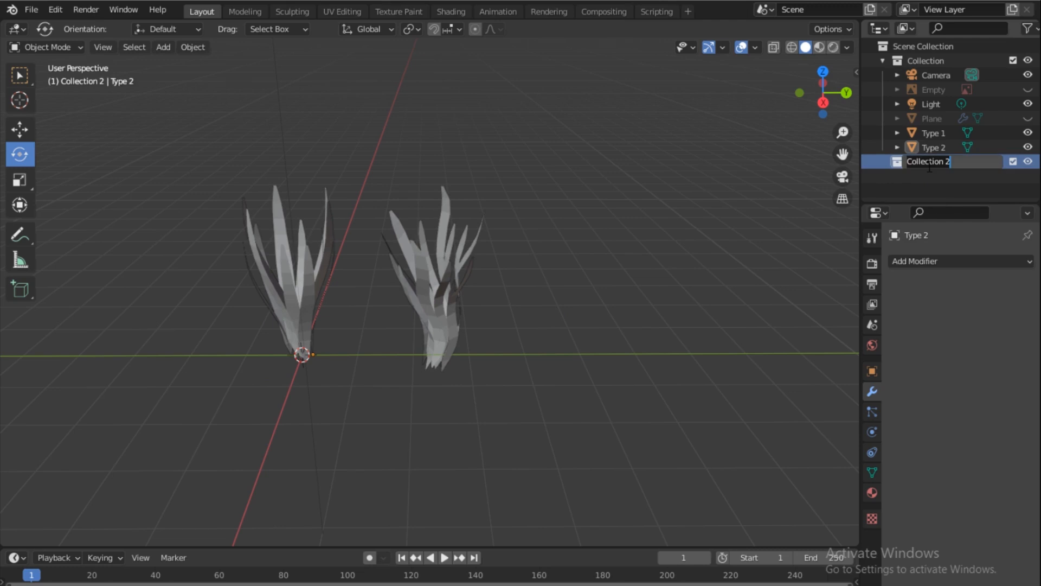
{"action": "type", "text": "Grass ty"}
{"action": "type", "text": "pe"}
{"action": "key", "text": "Return"}
Step: Move the Type 1 and Type 2 clumps into the Grass type collection, then collapse it and deselect everything
{"action": "left_click", "coordinate": [924, 135]}
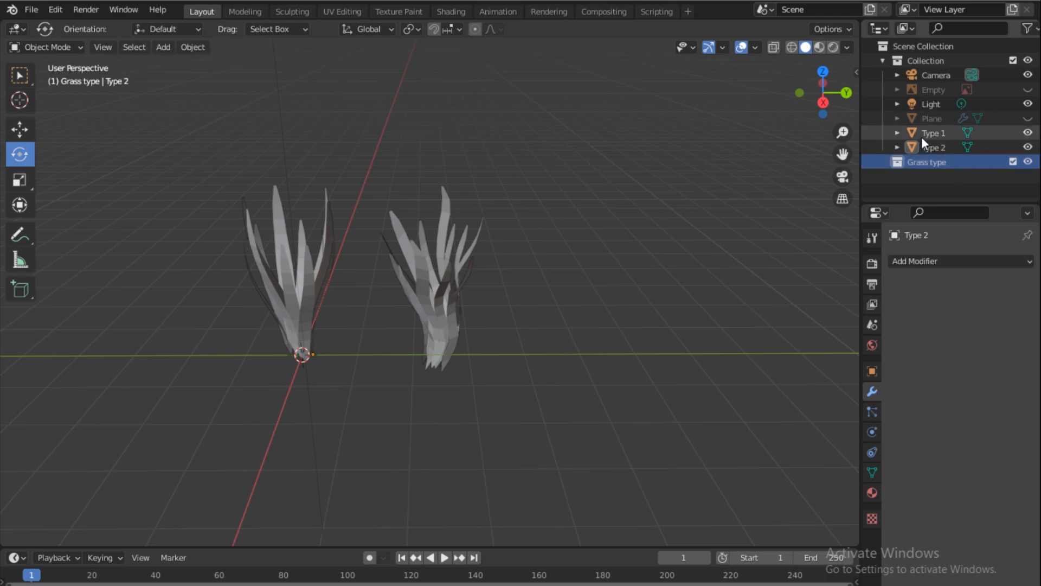
{"action": "left_click", "coordinate": [931, 146], "text": "ctrl"}
{"action": "left_click_drag", "start_coordinate": [929, 148], "coordinate": [938, 166]}
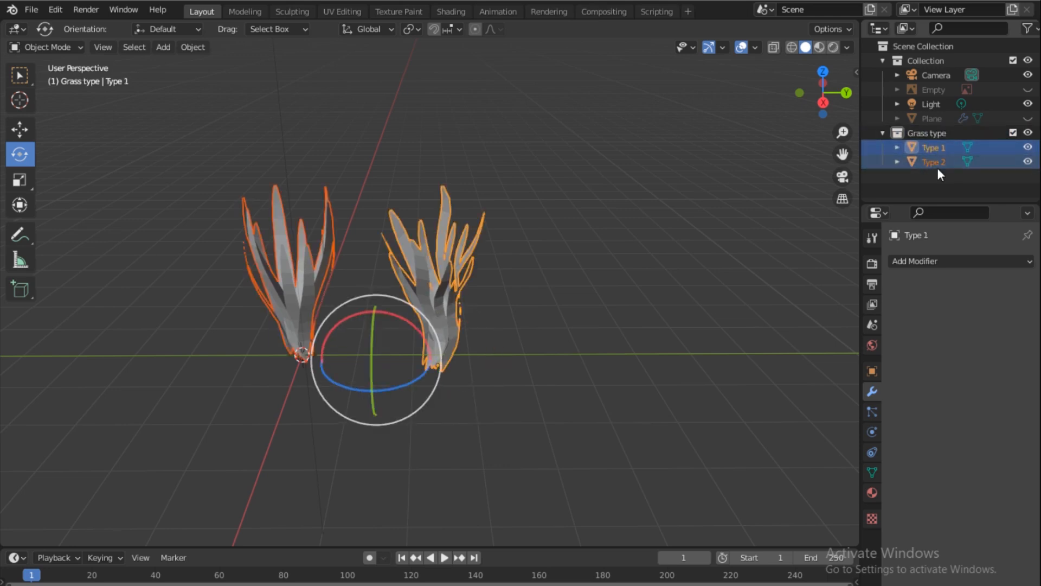
{"action": "left_click", "coordinate": [883, 133]}
{"action": "left_click", "coordinate": [536, 372]}
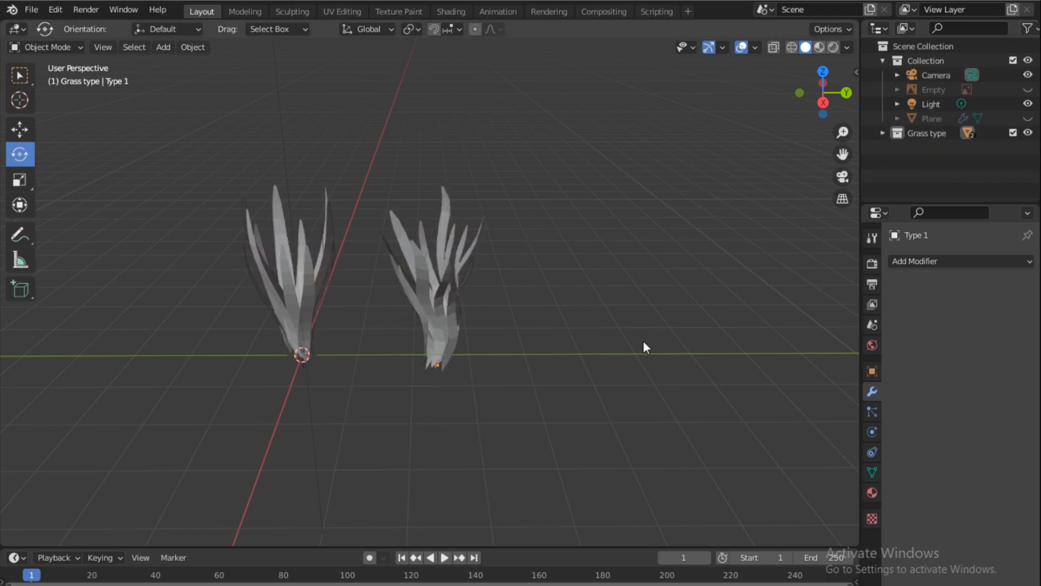
Step: Unhide the terrain Plane and exclude the Grass type collection from the view layer
{"action": "scroll", "coordinate": [470, 191], "scroll_direction": "down", "scroll_amount": 5}
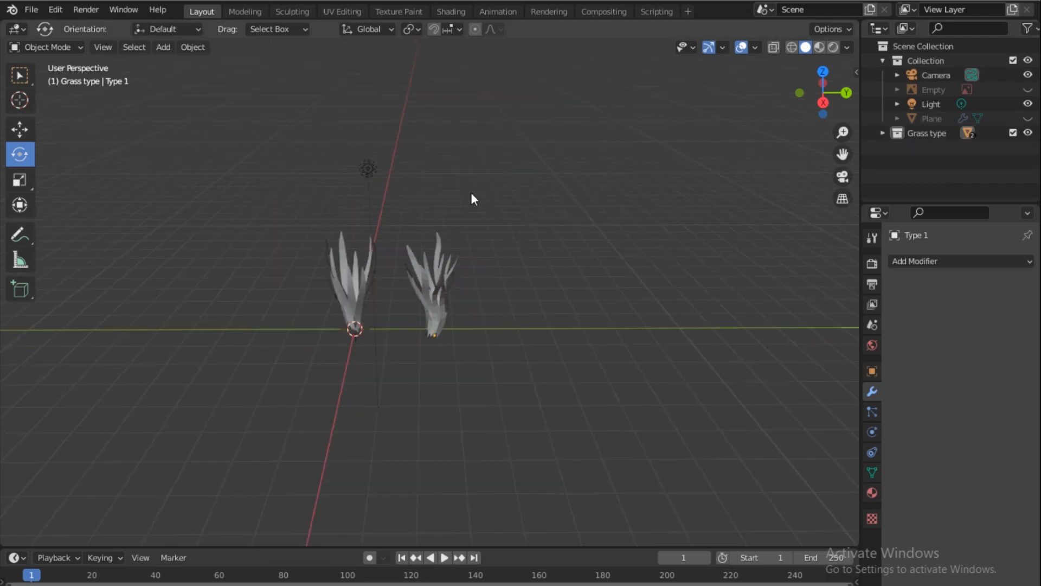
{"action": "left_click", "coordinate": [1028, 118]}
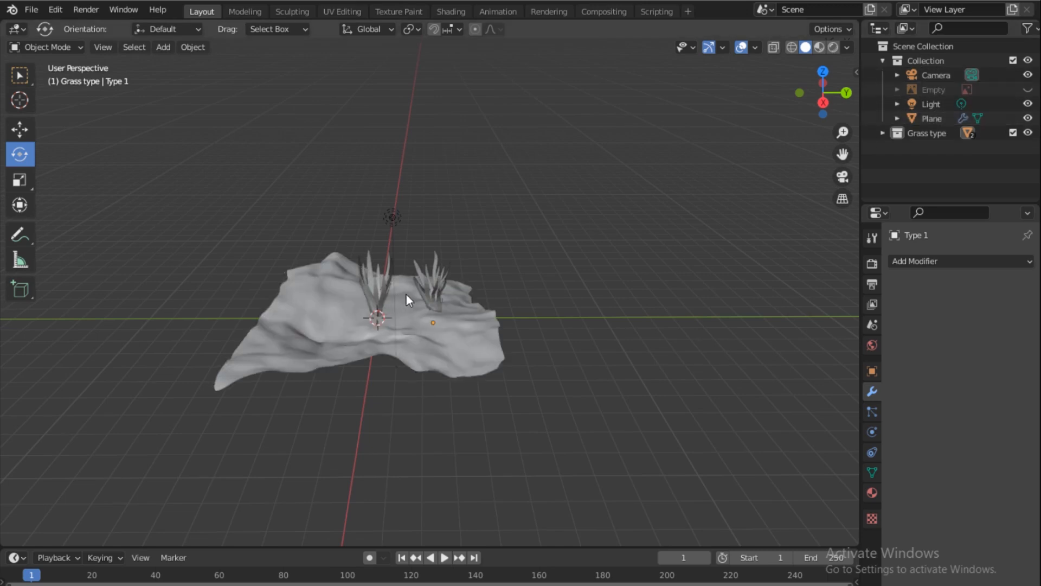
{"action": "left_click", "coordinate": [1013, 133]}
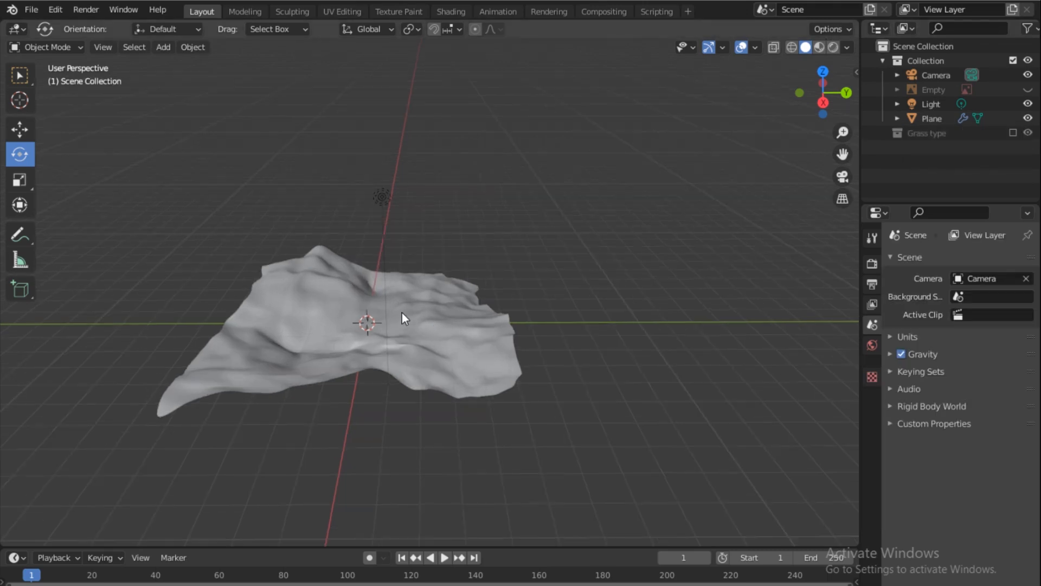
Step: Look through the camera and add a Hair particle system to the terrain Plane
{"action": "key", "text": "KP_0"}
{"action": "scroll", "coordinate": [474, 271], "scroll_direction": "up", "scroll_amount": 2}
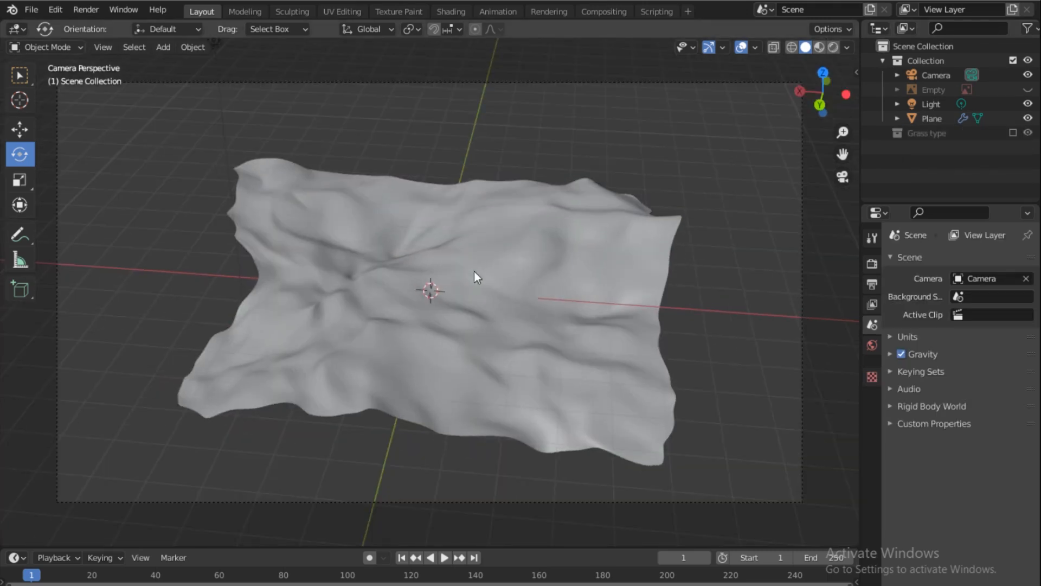
{"action": "left_click", "coordinate": [528, 286]}
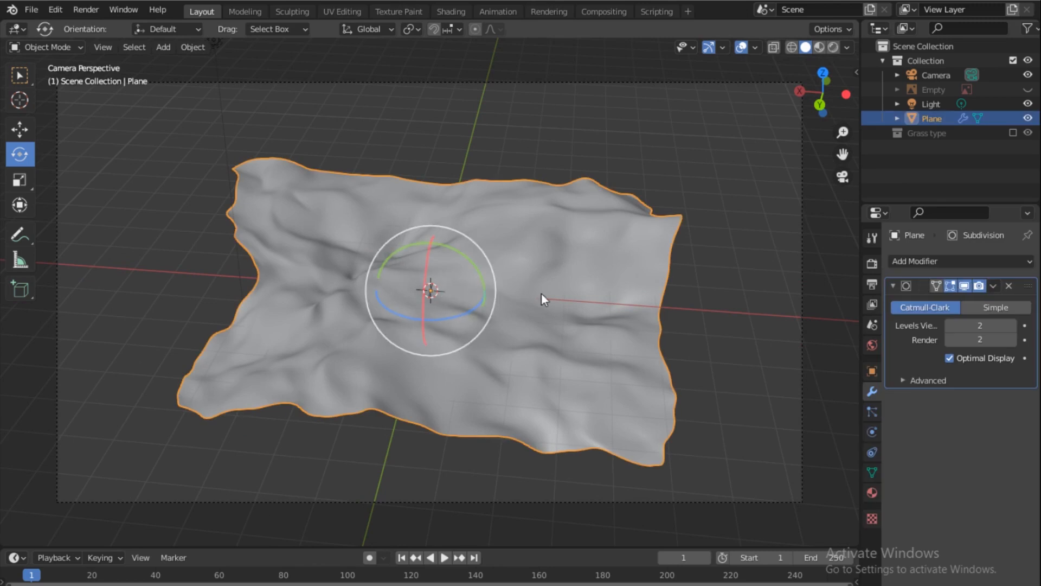
{"action": "left_click", "coordinate": [873, 411]}
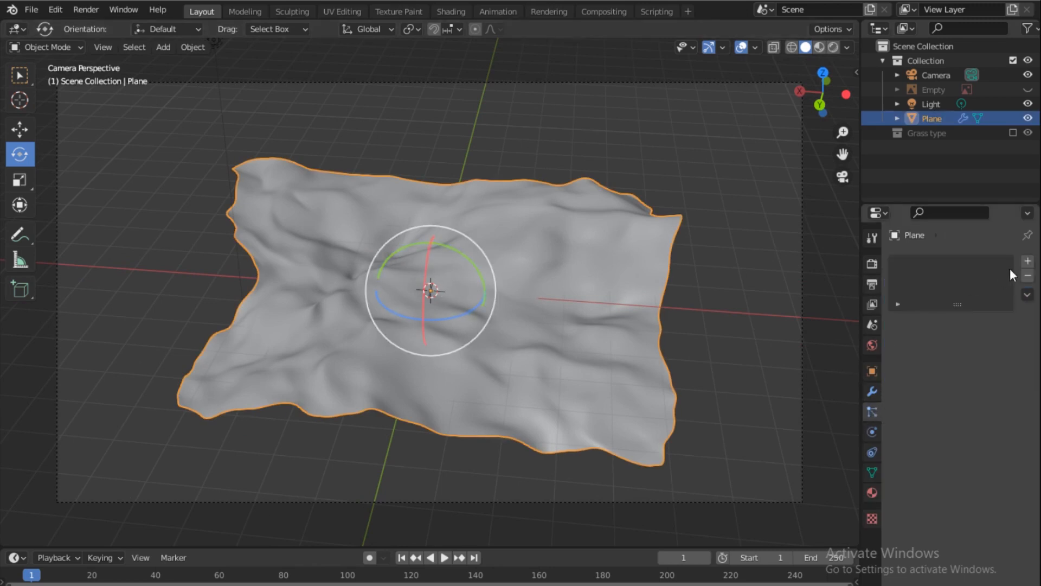
{"action": "left_click", "coordinate": [1027, 262]}
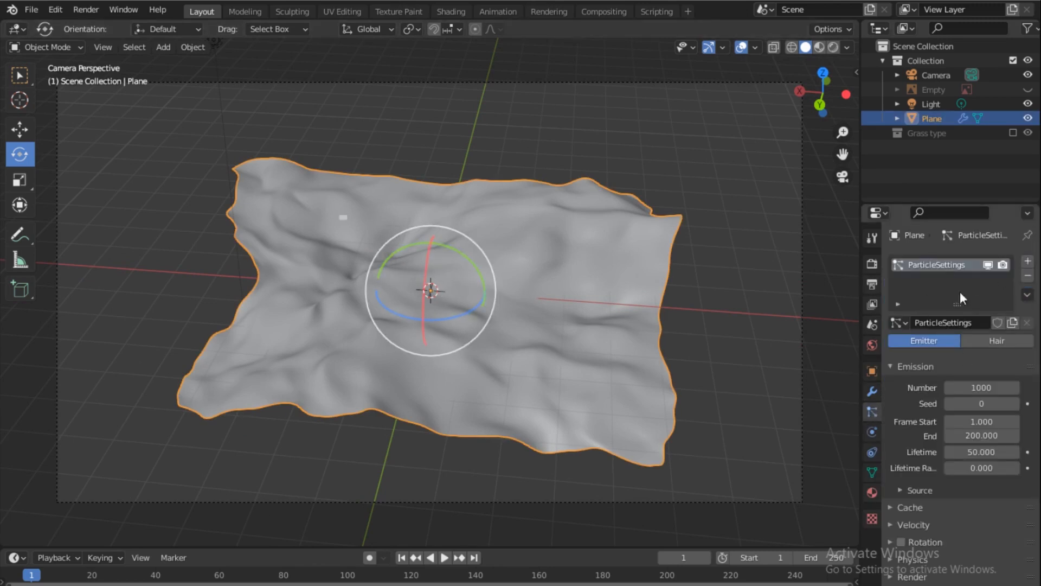
{"action": "left_click", "coordinate": [997, 343]}
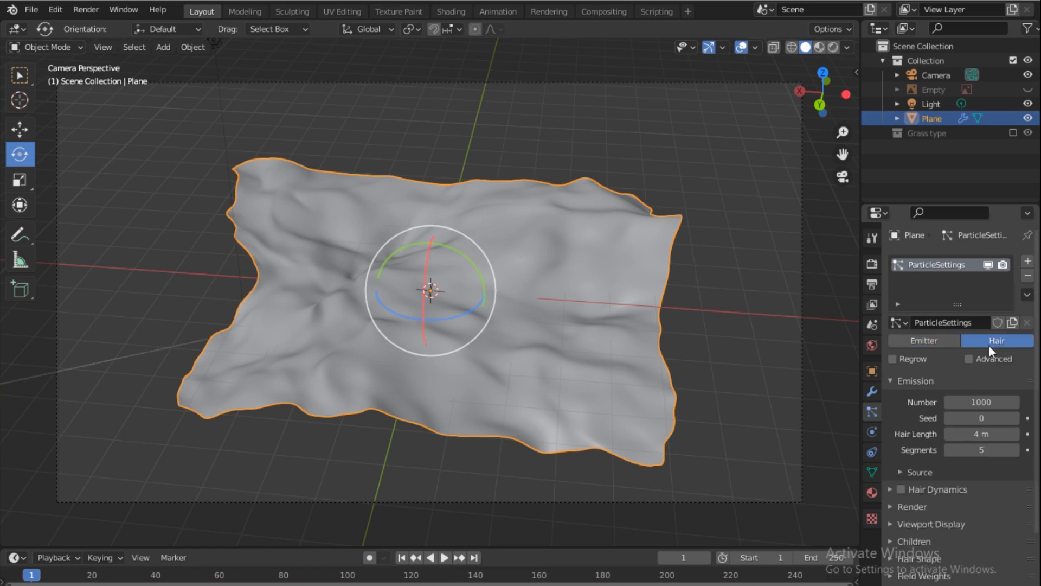
Step: Set the render engine to Cycles and switch the viewport to Rendered shading
{"action": "left_click", "coordinate": [872, 264]}
{"action": "left_click", "coordinate": [975, 261]}
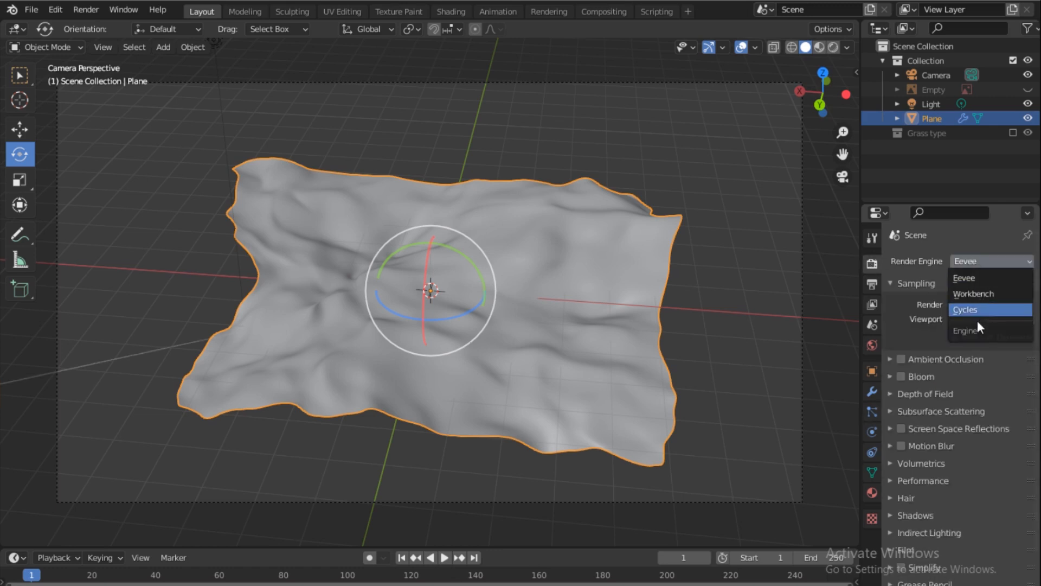
{"action": "left_click", "coordinate": [968, 310]}
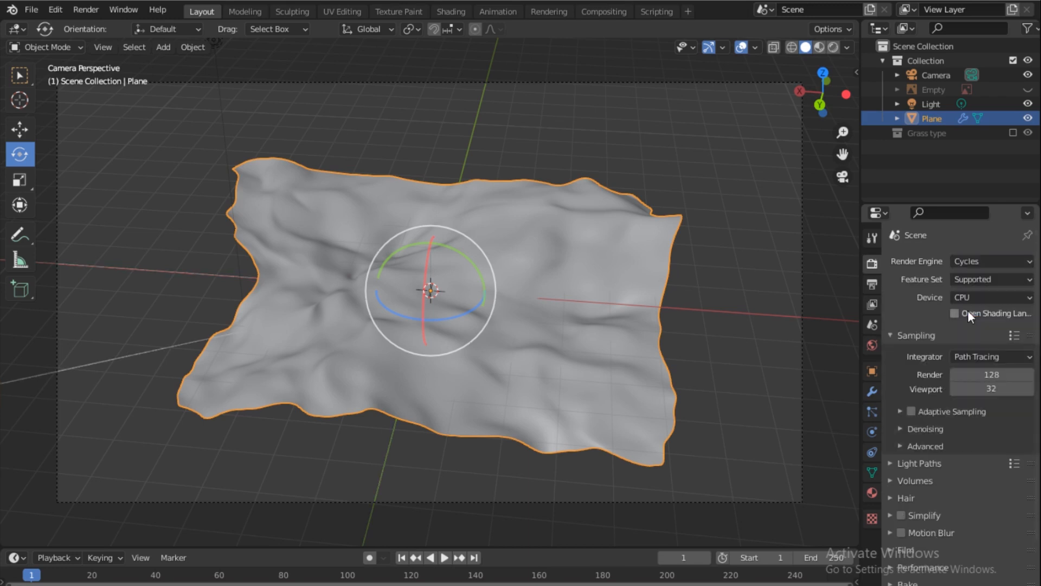
{"action": "left_click", "coordinate": [870, 412]}
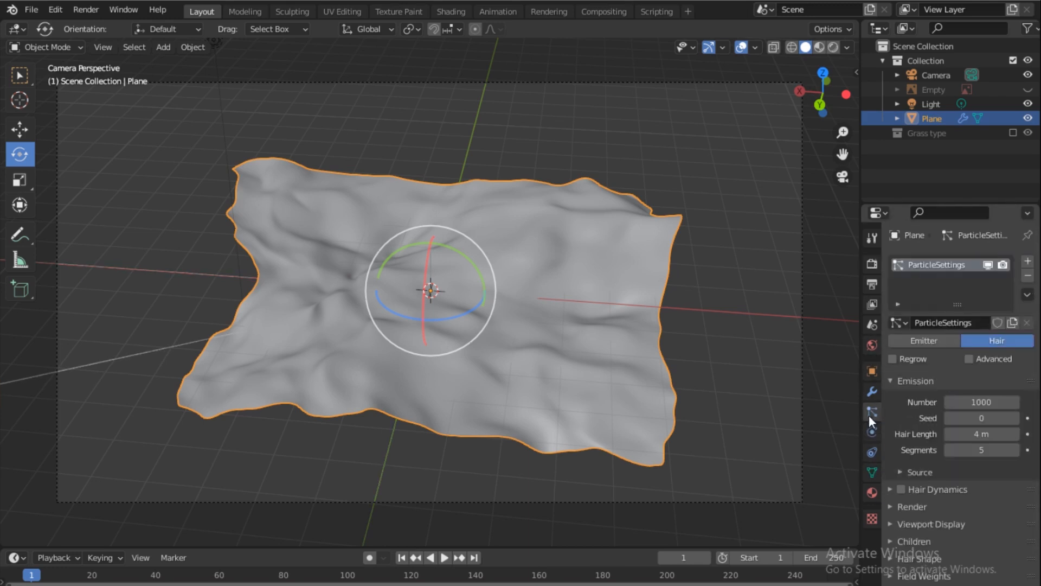
{"action": "left_click", "coordinate": [839, 47]}
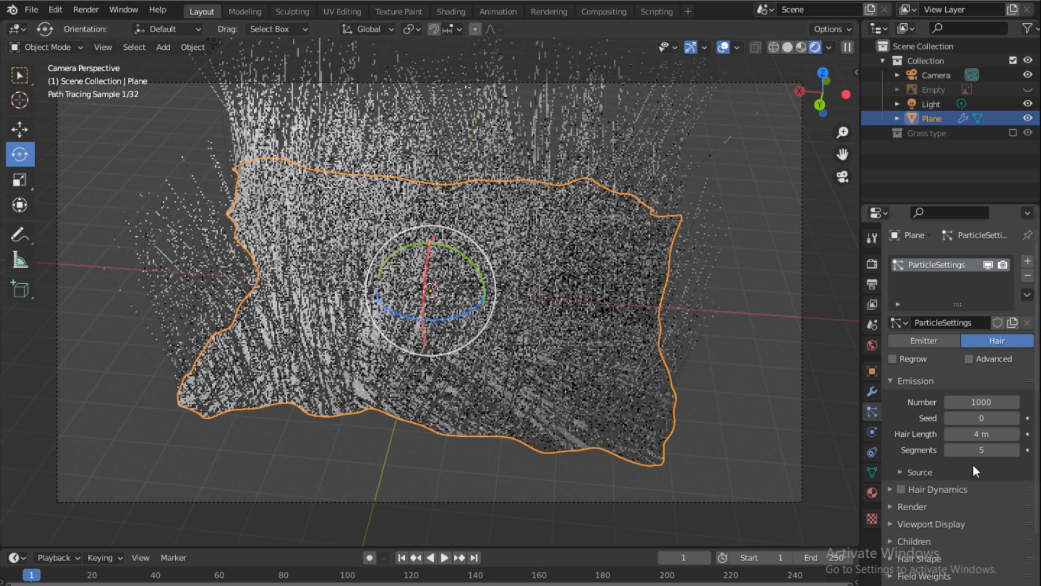
Step: Render the terrain's hair particles as a Collection, with Grass type as the instance collection
{"action": "scroll", "coordinate": [973, 465], "scroll_direction": "down", "scroll_amount": 3}
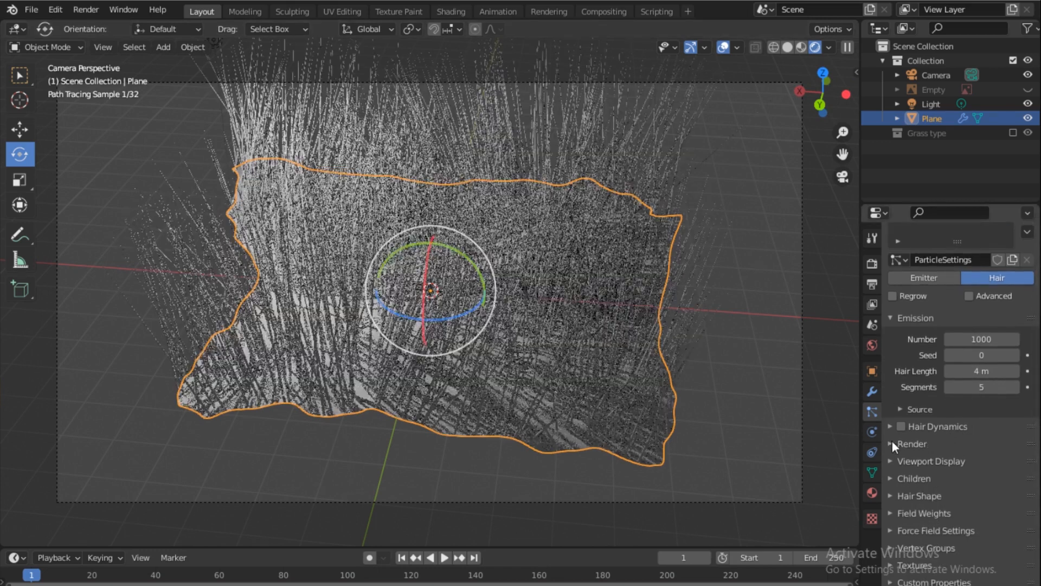
{"action": "left_click", "coordinate": [901, 443]}
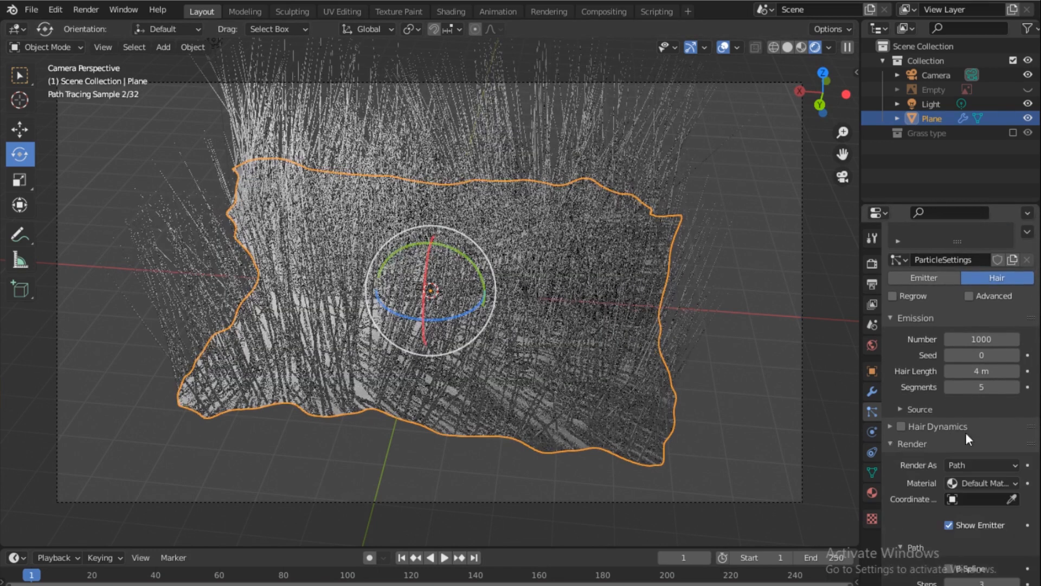
{"action": "left_click", "coordinate": [994, 460]}
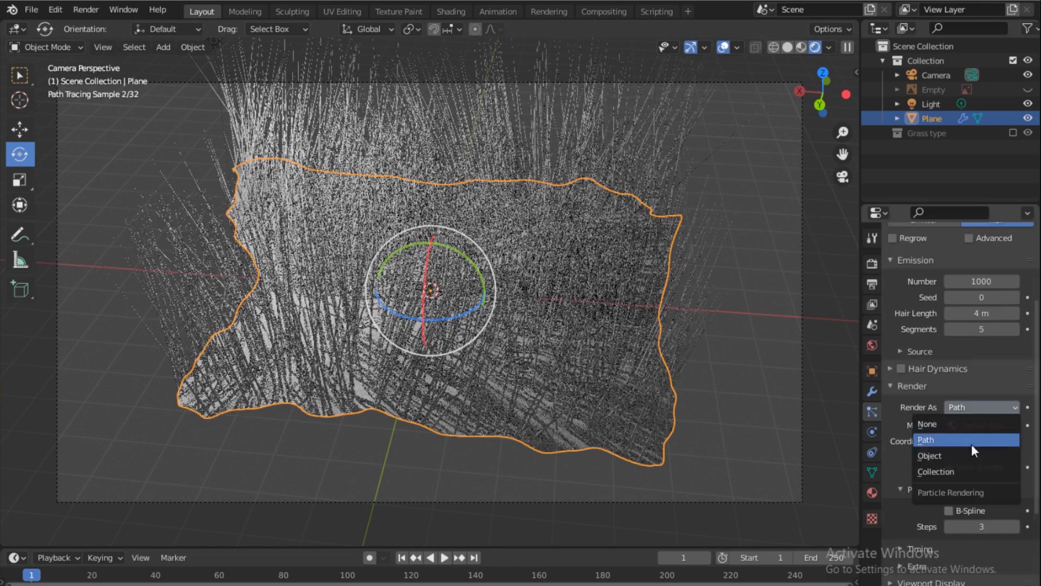
{"action": "left_click", "coordinate": [941, 471]}
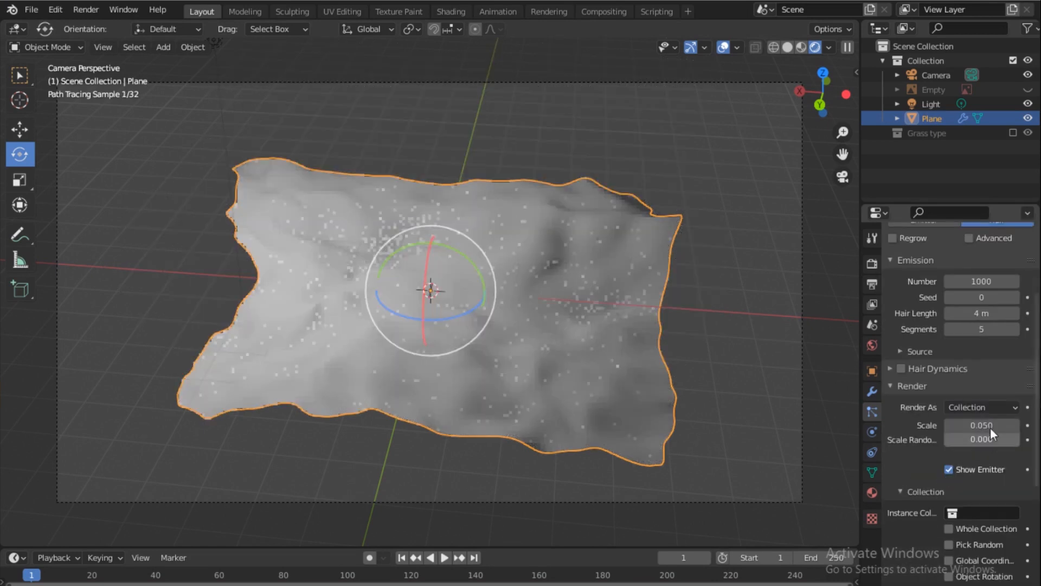
{"action": "left_click", "coordinate": [995, 510]}
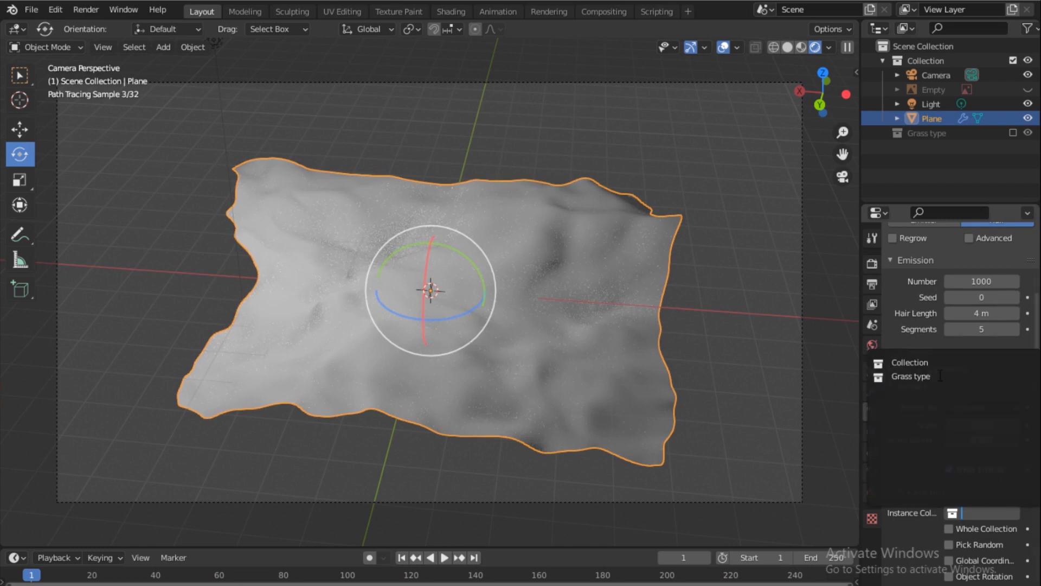
{"action": "key", "text": "Return"}
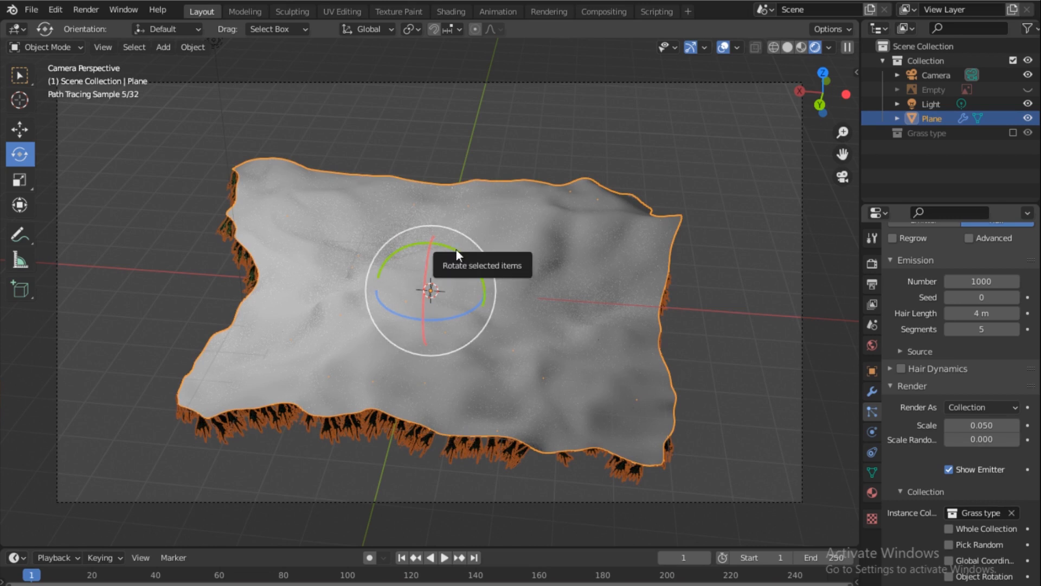
Step: Rotate the terrain Plane 180° about the global Y axis and deselect it
{"action": "left_click_drag", "start_coordinate": [456, 249], "coordinate": [411, 339]}
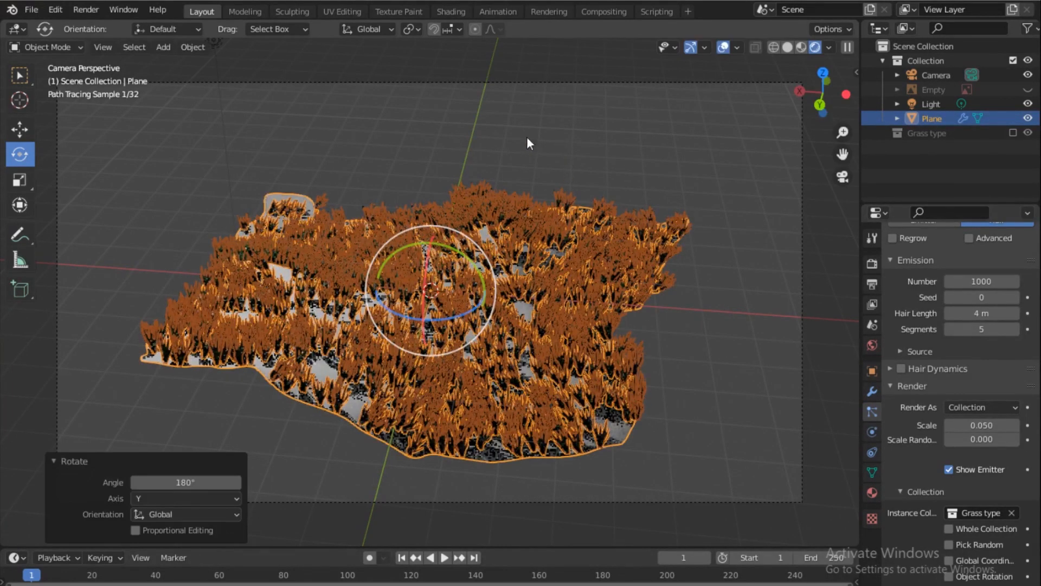
{"action": "left_click", "coordinate": [437, 477]}
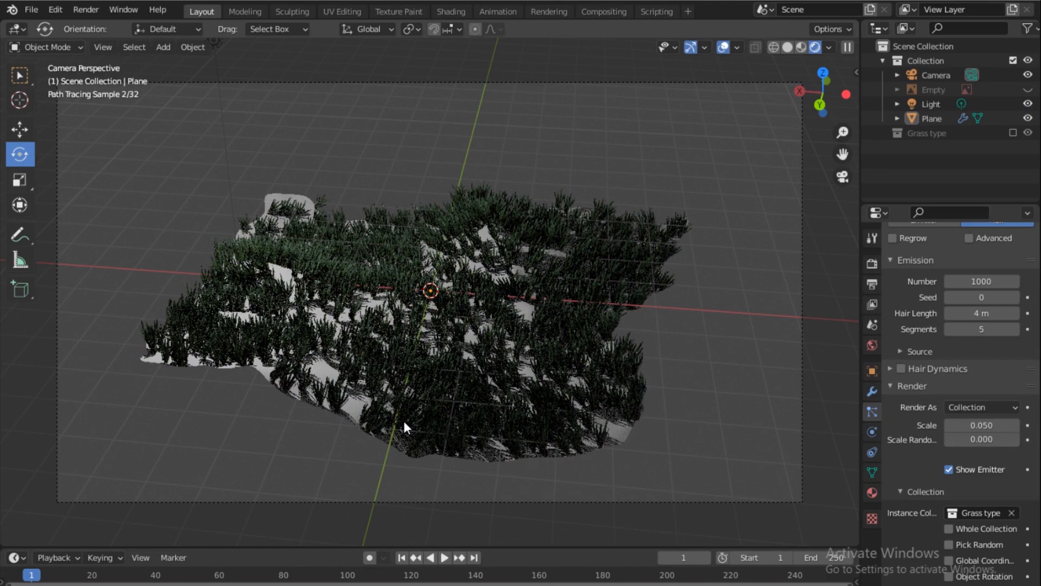
Step: Set the hair particle emission number to 30000
{"action": "left_click", "coordinate": [970, 281]}
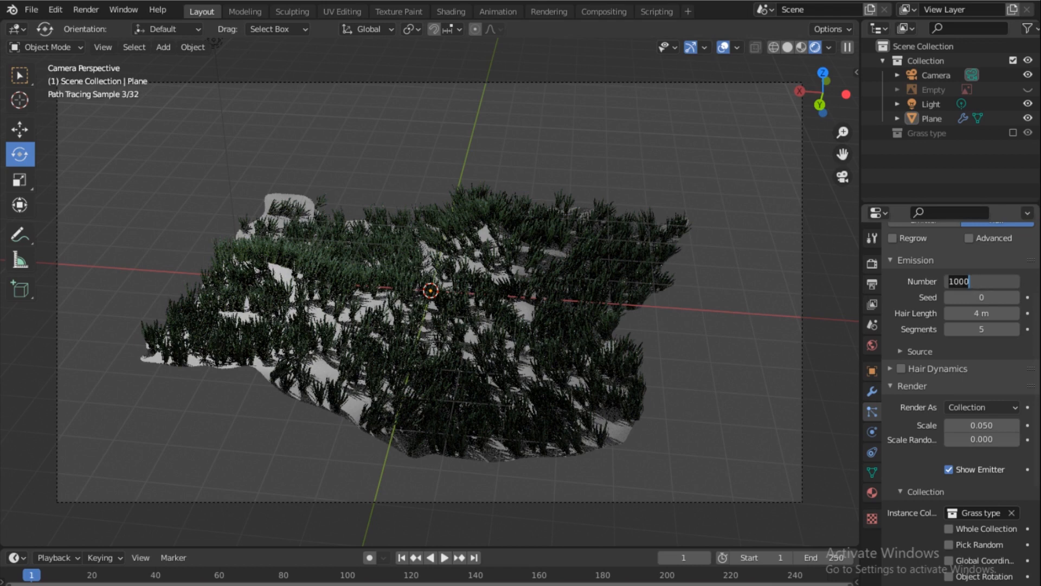
{"action": "left_click", "coordinate": [951, 281]}
{"action": "key", "text": "Delete"}
{"action": "type", "text": "3"}
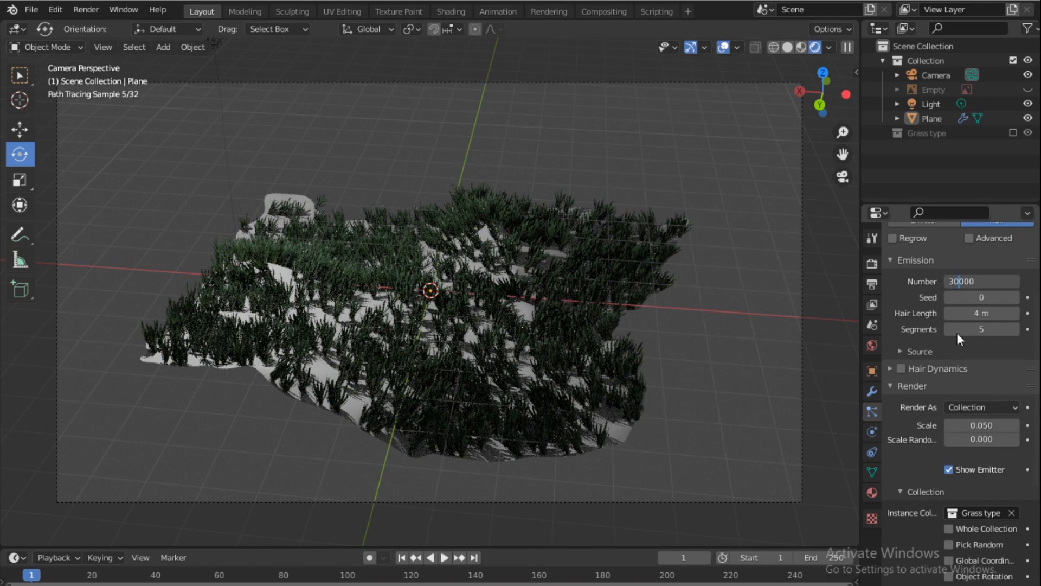
{"action": "key", "text": "Return"}
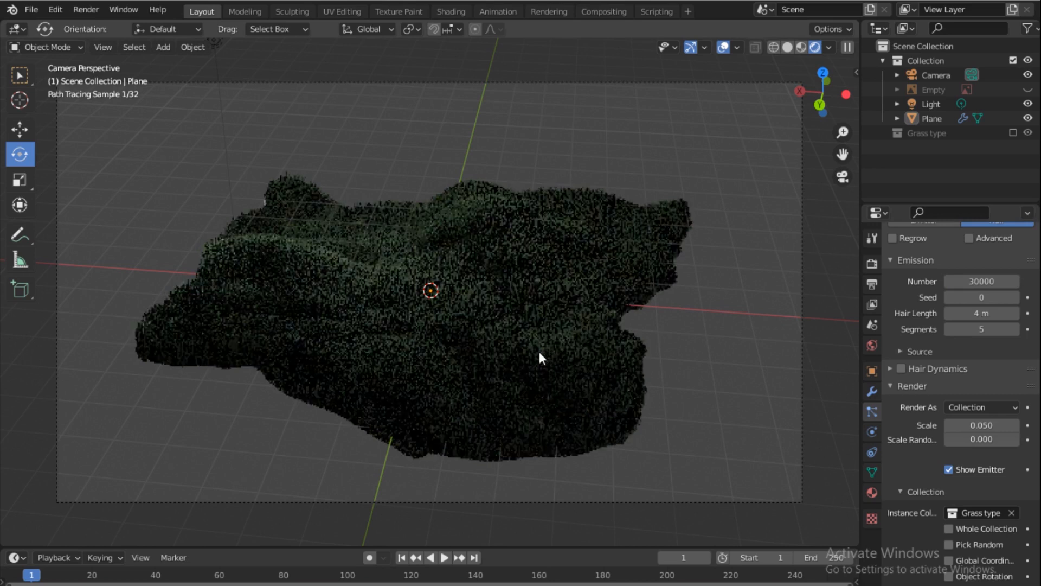
{"action": "left_click", "coordinate": [979, 281]}
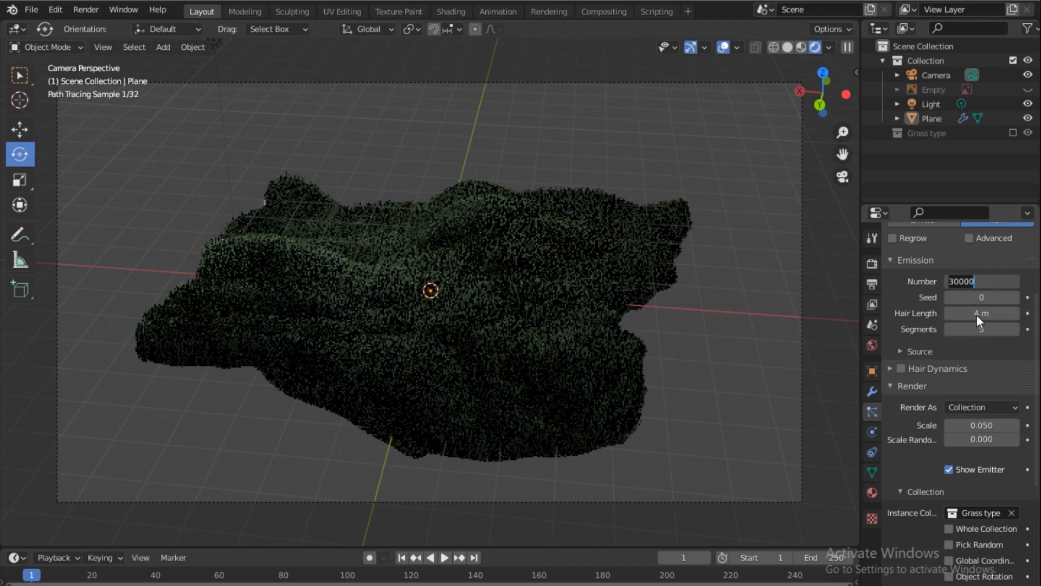
{"action": "key", "text": "Return"}
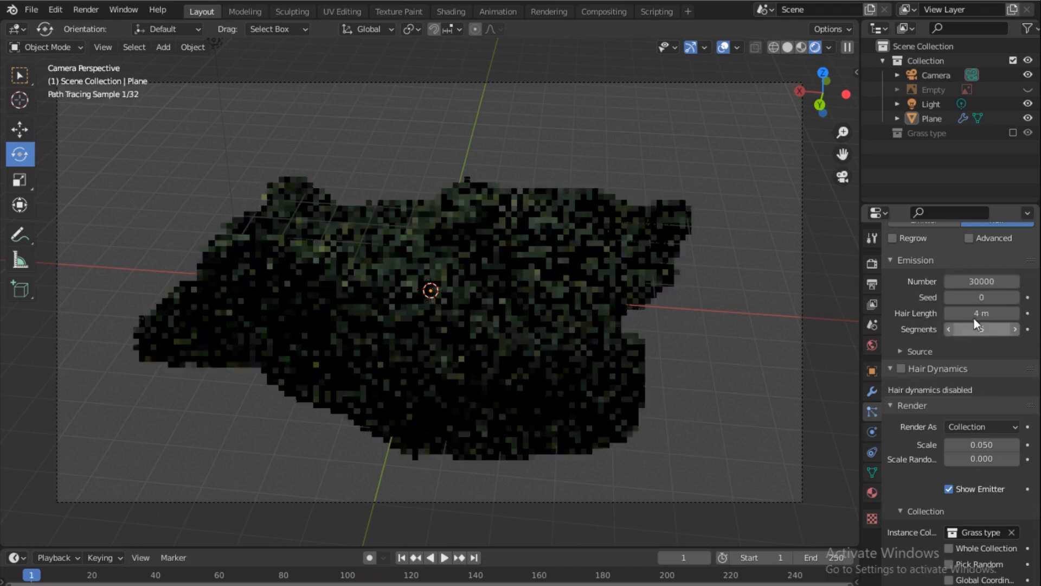
Step: Set the particle system's hair length to 1 m
{"action": "left_click", "coordinate": [978, 313]}
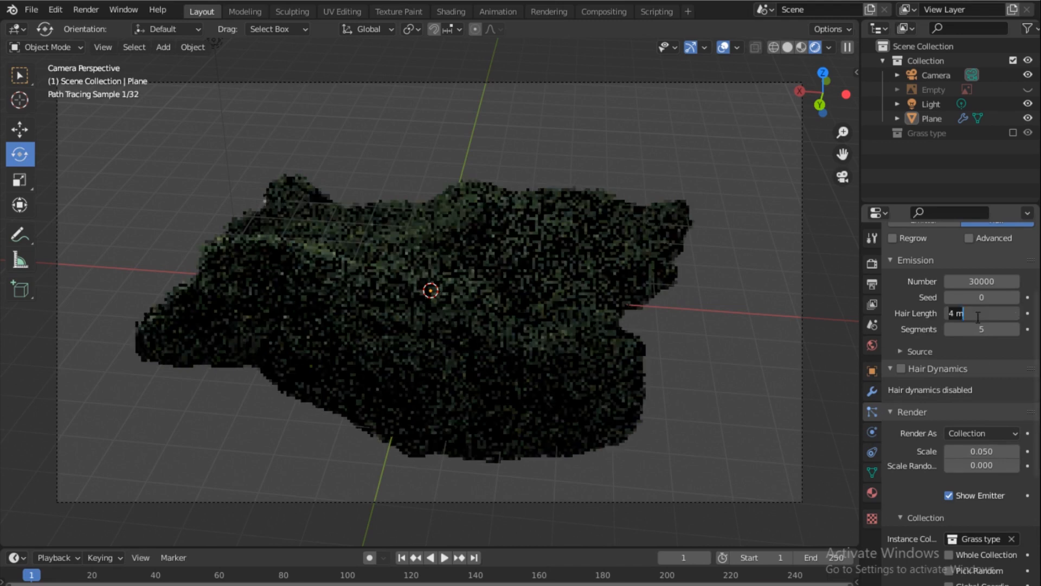
{"action": "type", "text": "1"}
{"action": "key", "text": "Return"}
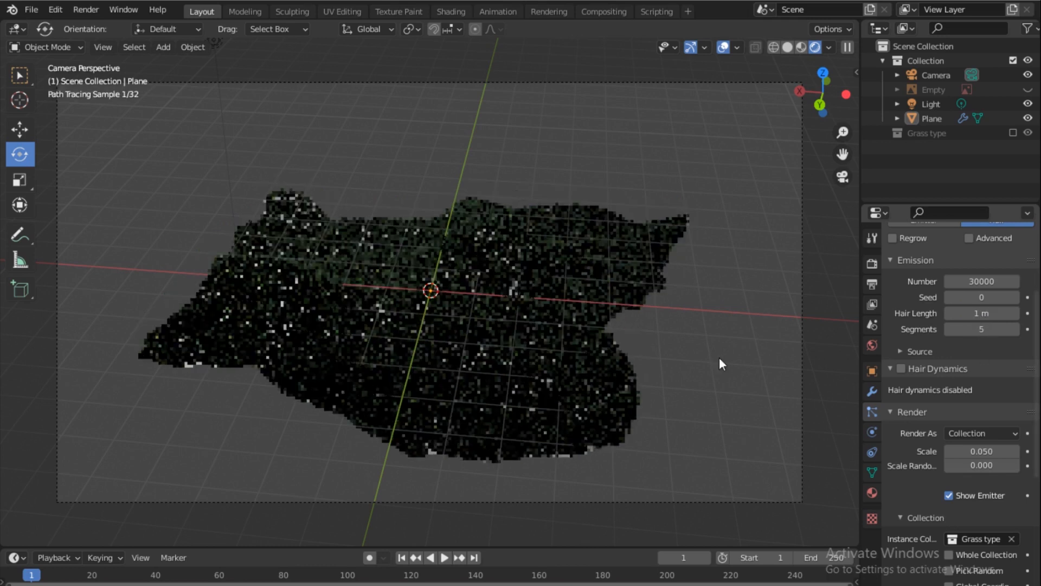
Step: Enable the advanced hair particle options and set the physics Brownian force to 0.3
{"action": "left_click", "coordinate": [968, 412], "text": "ctrl"}
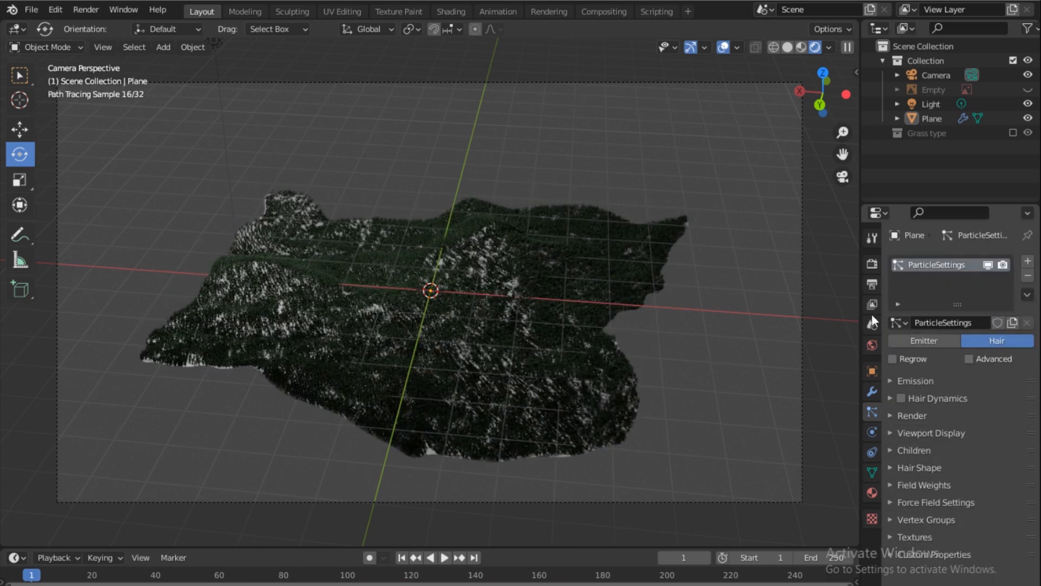
{"action": "left_click", "coordinate": [969, 360]}
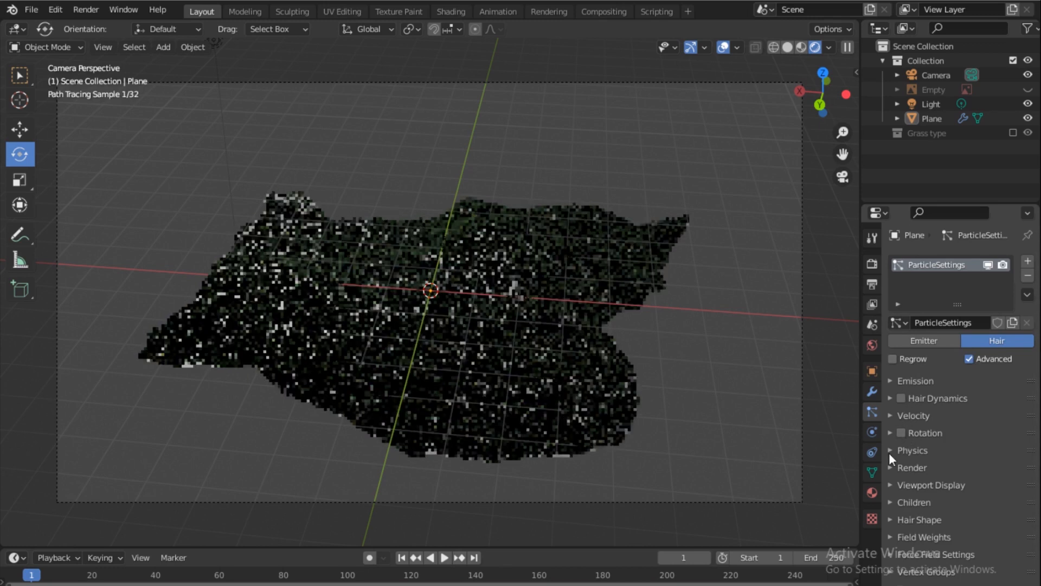
{"action": "left_click", "coordinate": [890, 451]}
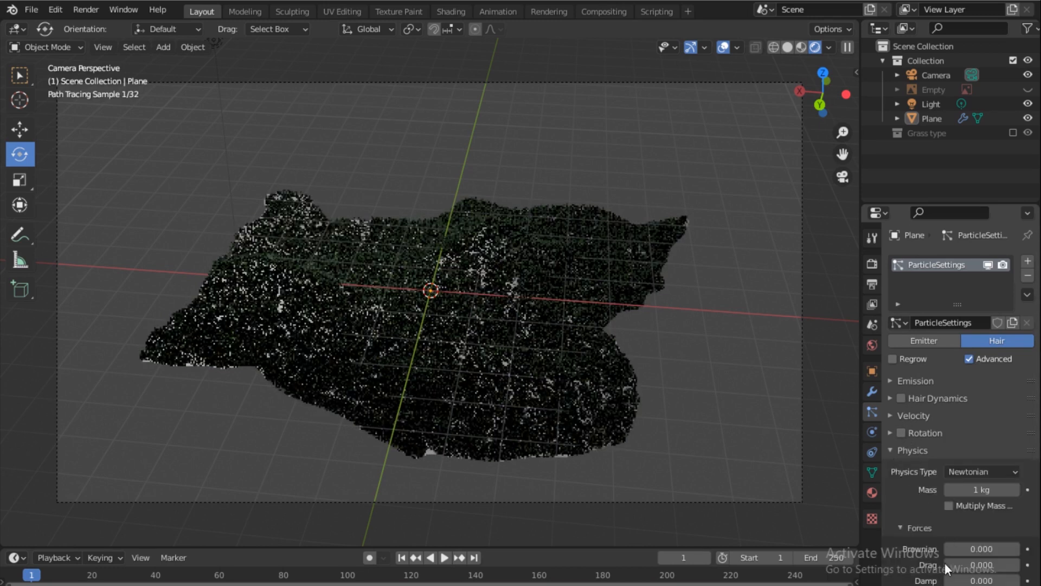
{"action": "scroll", "coordinate": [932, 534], "scroll_direction": "down", "scroll_amount": 2}
{"action": "left_click", "coordinate": [996, 521]}
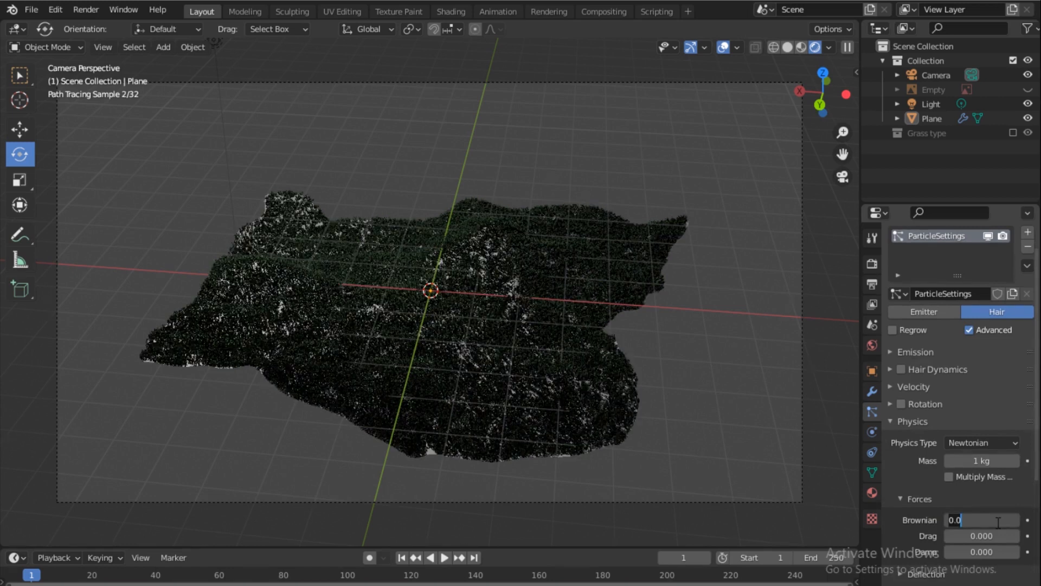
{"action": "type", "text": ".3"}
{"action": "key", "text": "Return"}
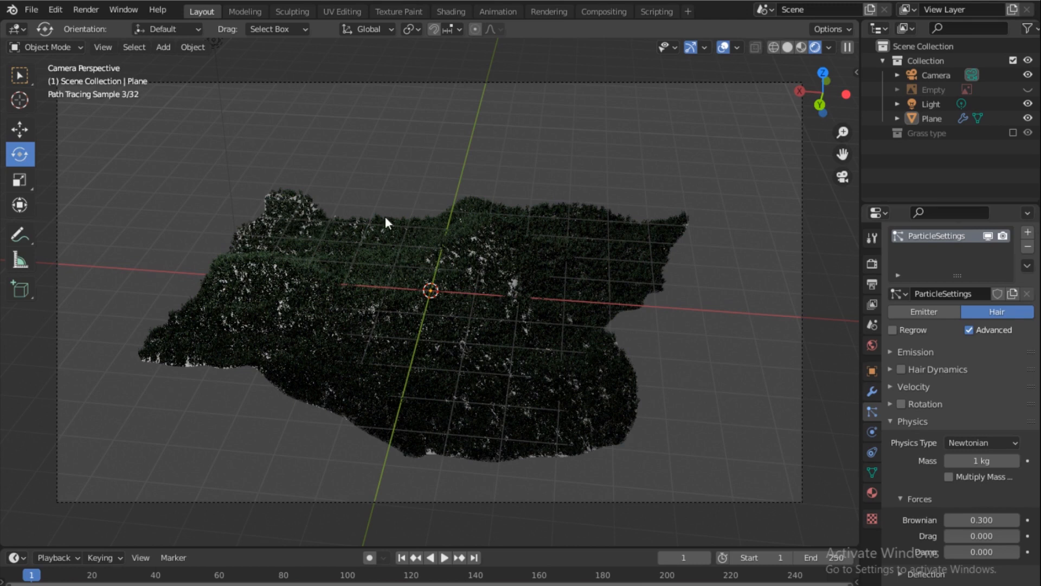
Step: Hide the terrain's particle system in the viewport and create a new material for the Plane in the Shading workspace
{"action": "left_click", "coordinate": [988, 236]}
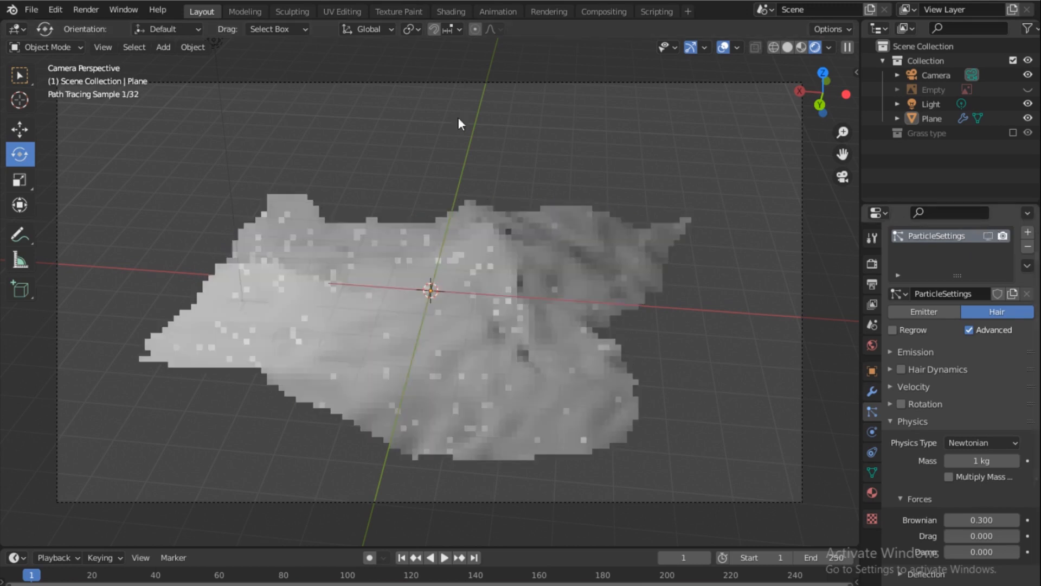
{"action": "left_click", "coordinate": [446, 12]}
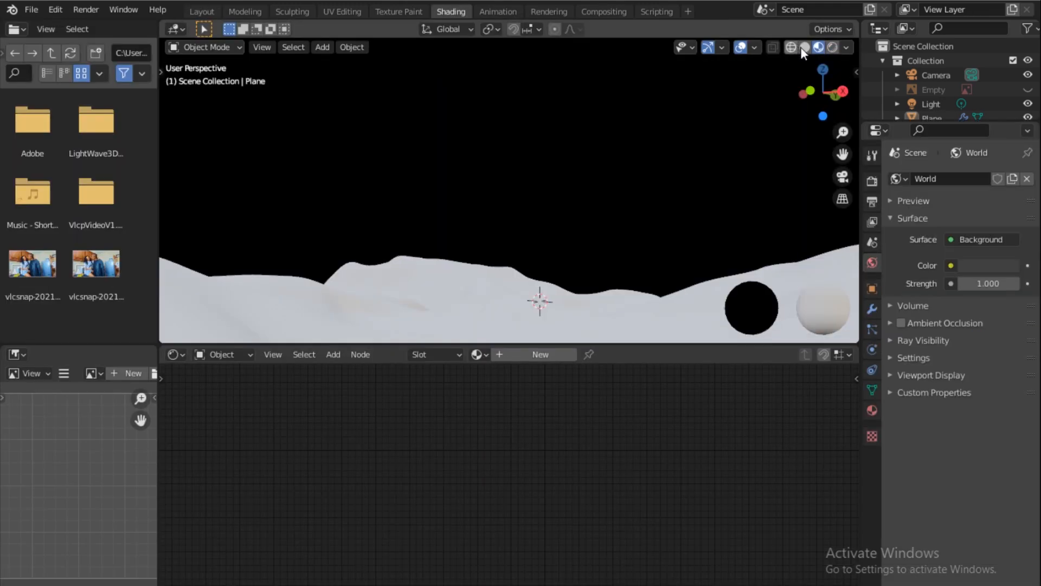
{"action": "scroll", "coordinate": [610, 213], "scroll_direction": "down", "scroll_amount": 7}
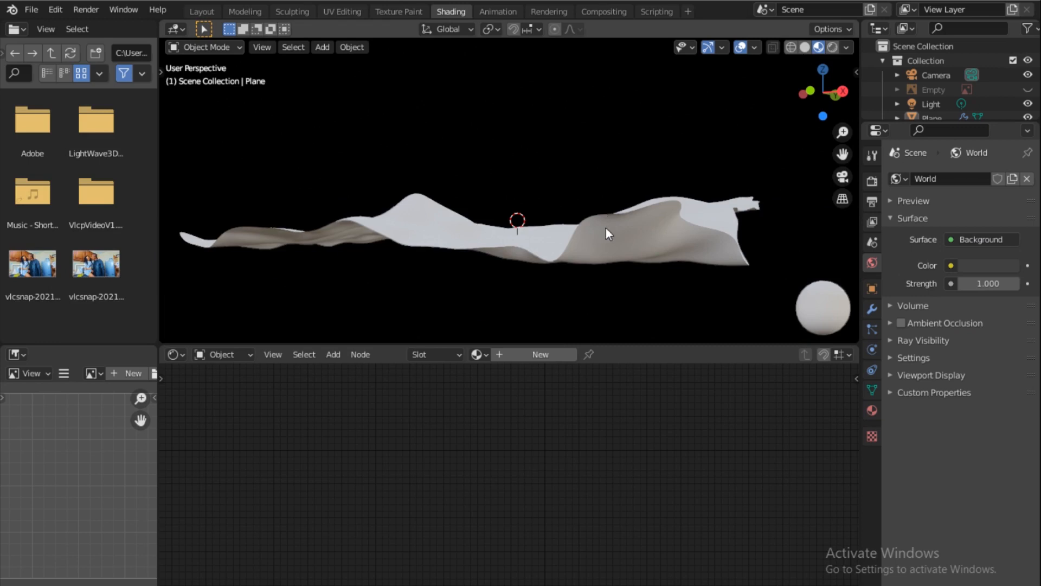
{"action": "left_click", "coordinate": [542, 357]}
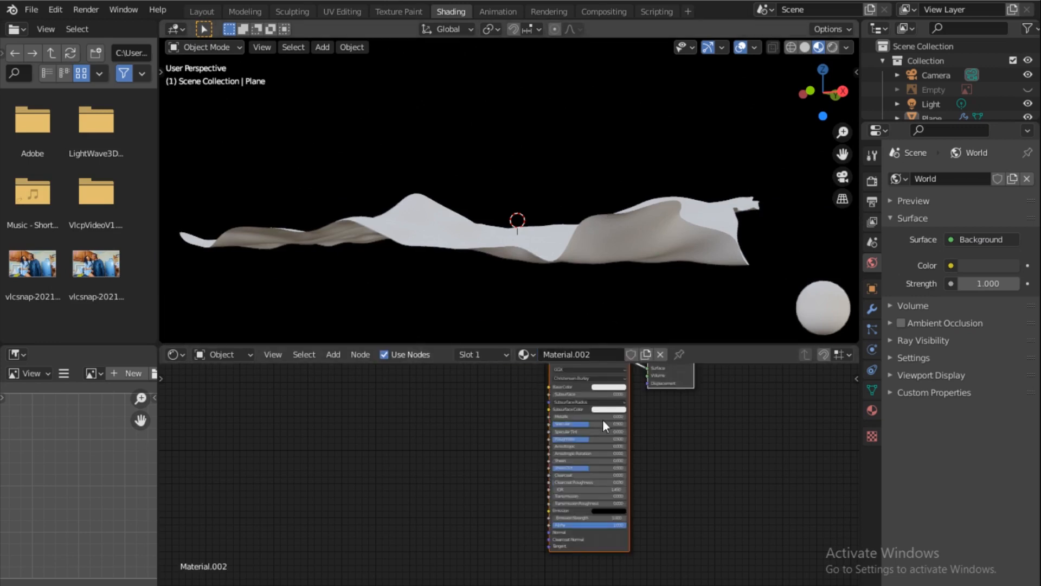
{"action": "mouse_move", "coordinate": [512, 394]}
{"action": "middle_mouse_down"}
{"action": "mouse_move", "coordinate": [510, 459]}
{"action": "mouse_move", "coordinate": [507, 409]}
{"action": "middle_mouse_up"}
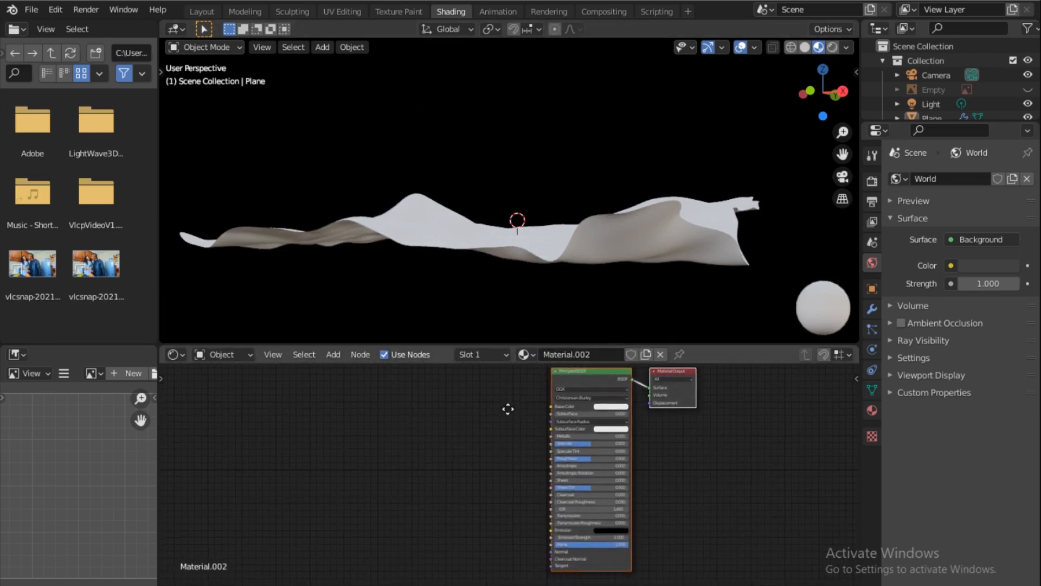
Step: Bring Ground003_4K_Color.jpg into the terrain material as an image texture and connect its Color to the Principled BSDF's Base Color
{"action": "mouse_move", "coordinate": [292, 585]}
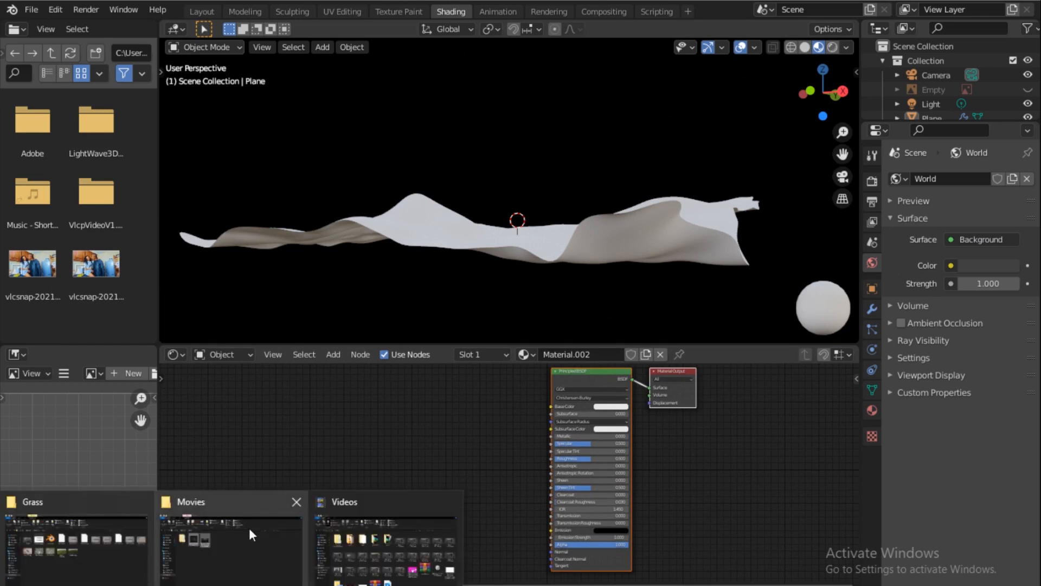
{"action": "left_click", "coordinate": [128, 536]}
{"action": "left_click_drag", "start_coordinate": [138, 169], "coordinate": [405, 400]}
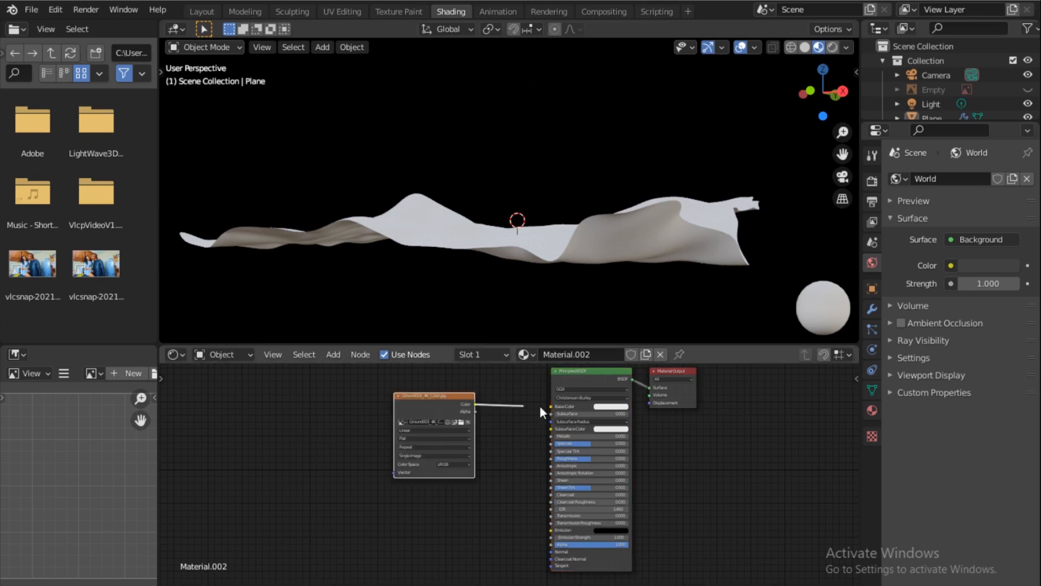
{"action": "left_click_drag", "start_coordinate": [540, 407], "coordinate": [551, 407]}
Step: Bring in Ground003_4K_Roughness.jpg from the Ground003_4K-JPG folder as an image texture and connect its Color to the shader's Roughness
{"action": "mouse_move", "coordinate": [255, 553]}
{"action": "left_click", "coordinate": [116, 551]}
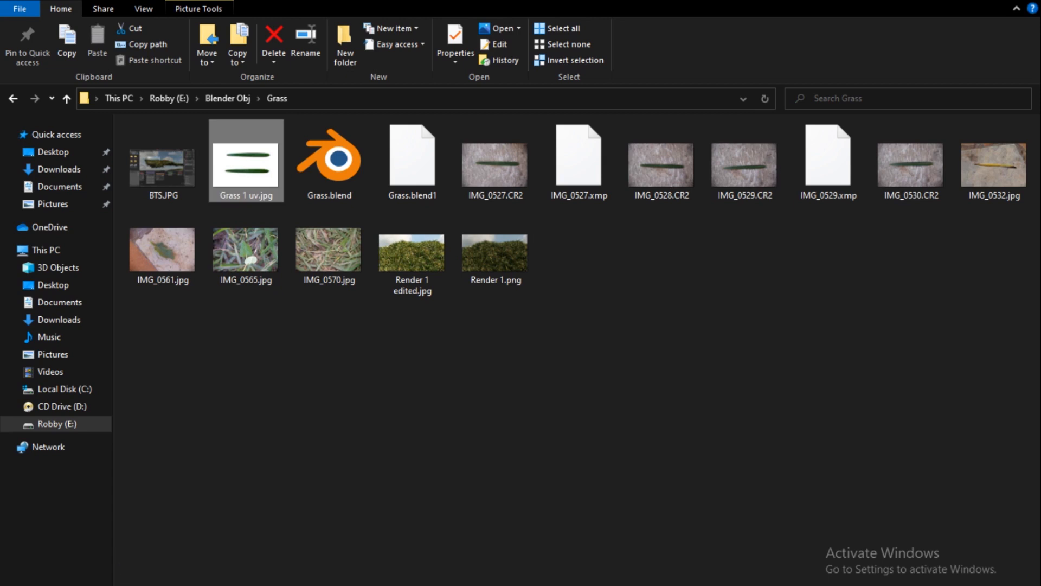
{"action": "mouse_move", "coordinate": [426, 556]}
{"action": "left_click", "coordinate": [561, 553]}
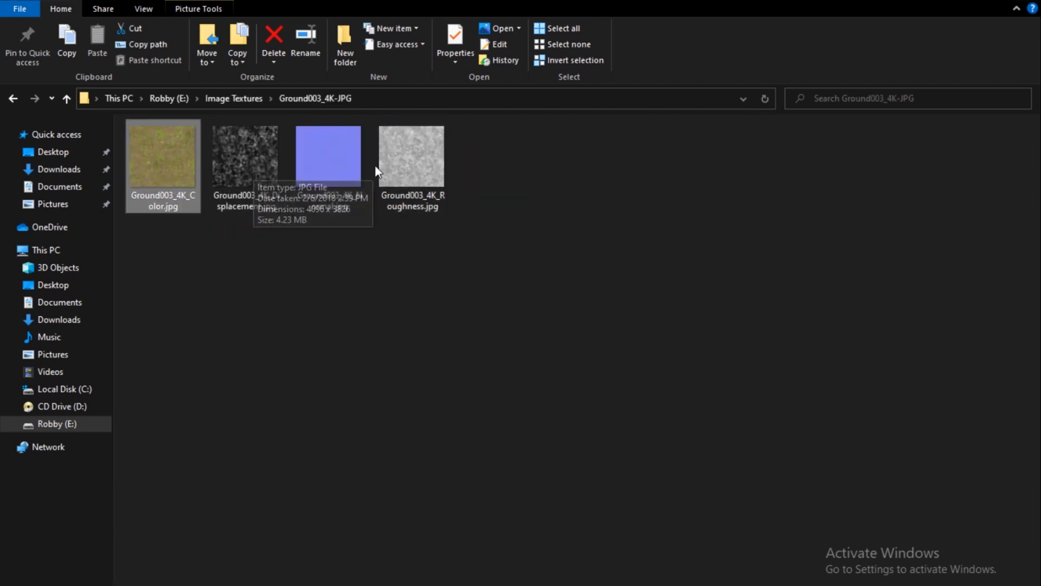
{"action": "left_click_drag", "start_coordinate": [405, 162], "coordinate": [511, 515]}
{"action": "left_click_drag", "start_coordinate": [320, 483], "coordinate": [552, 458]}
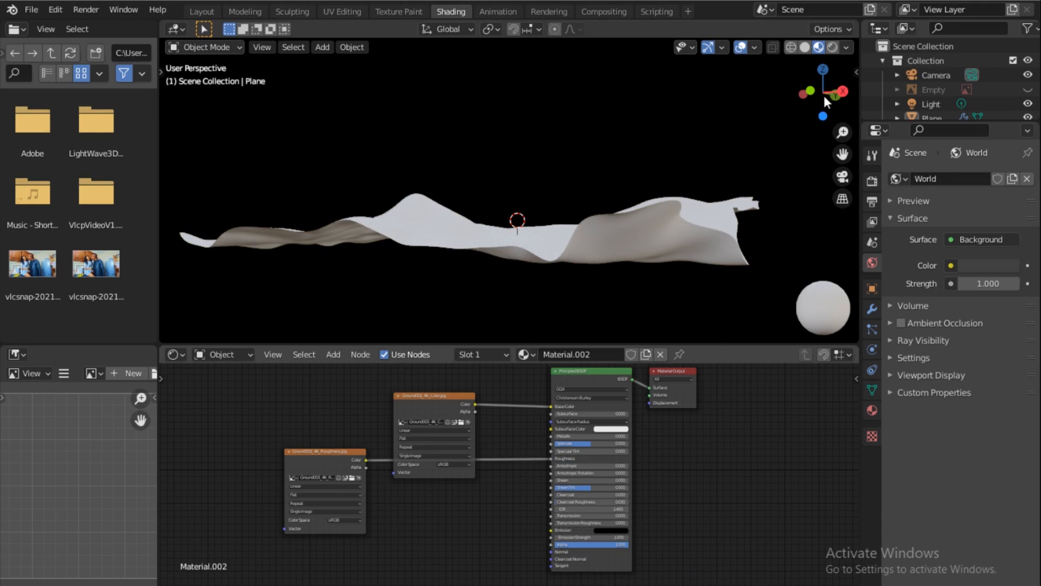
Step: Bring in Ground003_4K_Normal.jpg as an image texture and connect its Color to the Principled BSDF's Normal input
{"action": "mouse_move", "coordinate": [825, 91]}
{"action": "left_mouse_down"}
{"action": "mouse_move", "coordinate": [833, 101]}
{"action": "mouse_move", "coordinate": [835, 84]}
{"action": "mouse_move", "coordinate": [830, 111]}
{"action": "mouse_move", "coordinate": [825, 92]}
{"action": "left_mouse_up"}
{"action": "scroll", "coordinate": [504, 239], "scroll_direction": "down", "scroll_amount": 4}
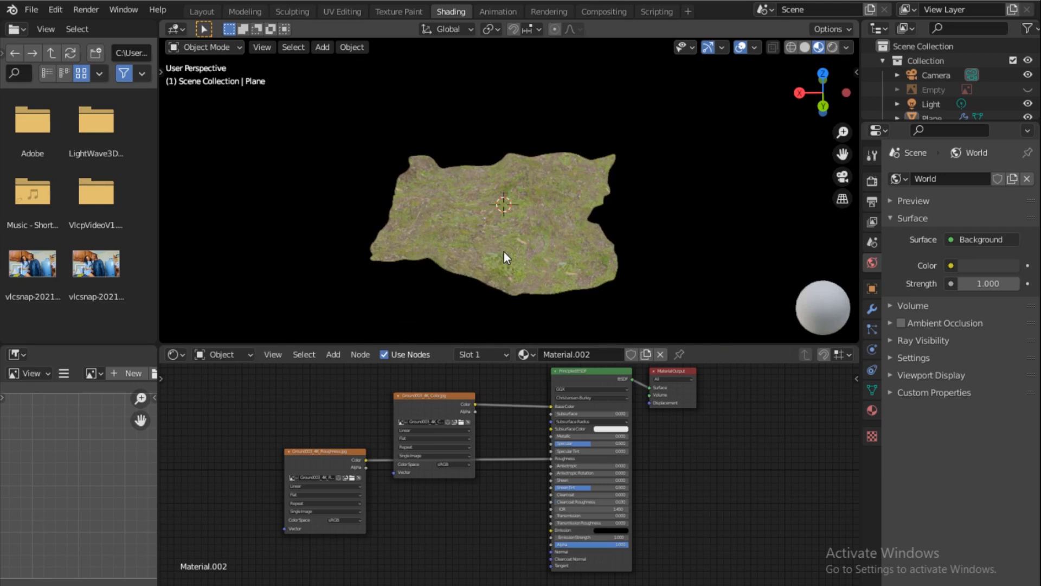
{"action": "scroll", "coordinate": [503, 252], "scroll_direction": "up", "scroll_amount": 3}
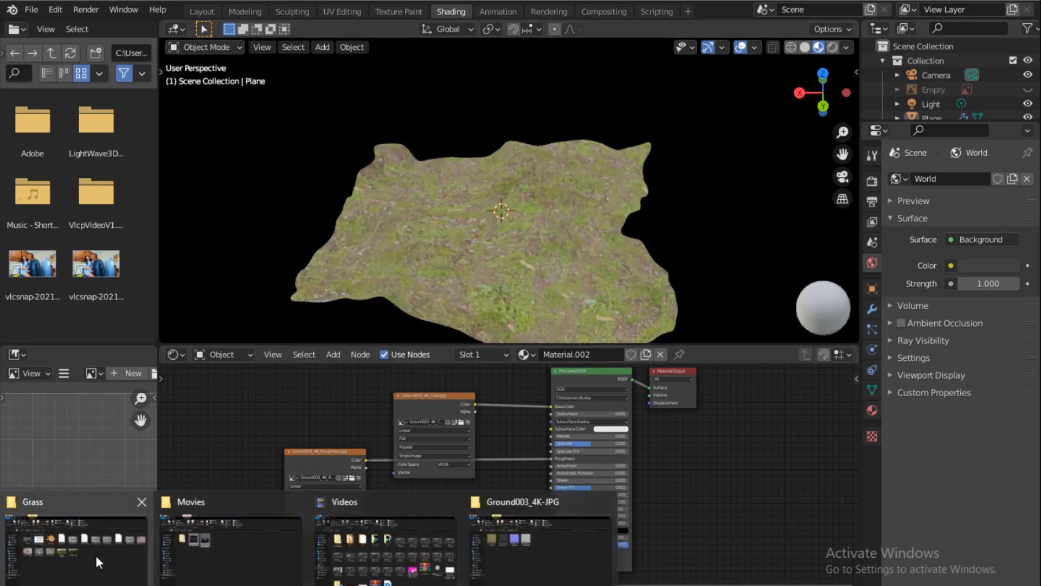
{"action": "left_click", "coordinate": [96, 555]}
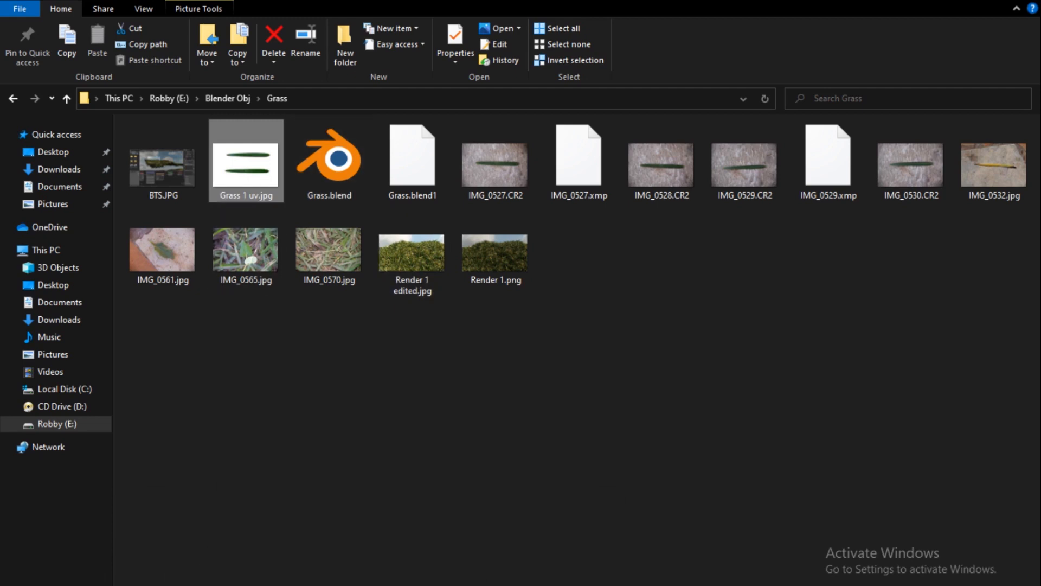
{"action": "left_click", "coordinate": [519, 548]}
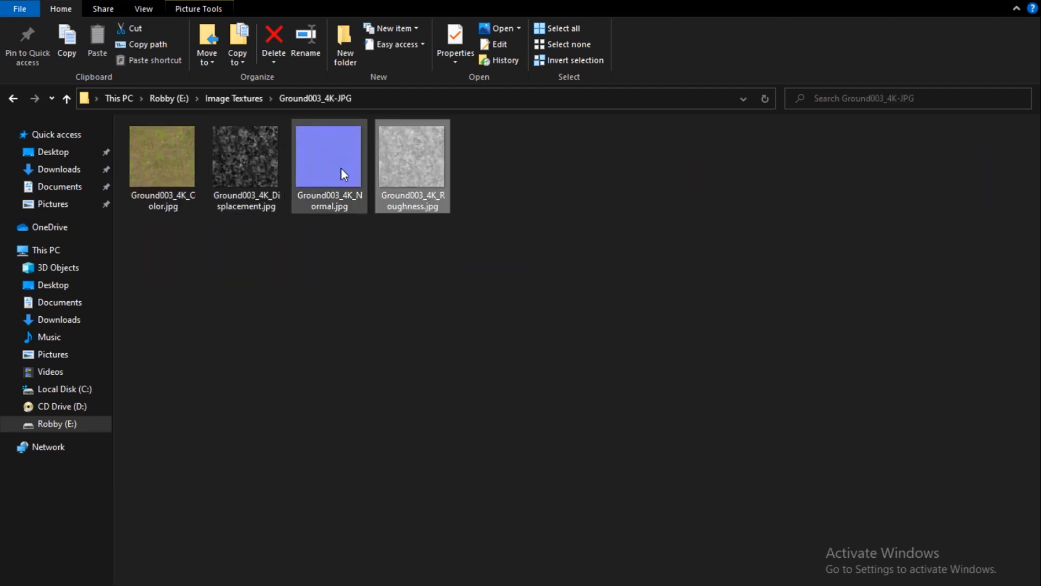
{"action": "left_click_drag", "start_coordinate": [341, 173], "coordinate": [665, 553]}
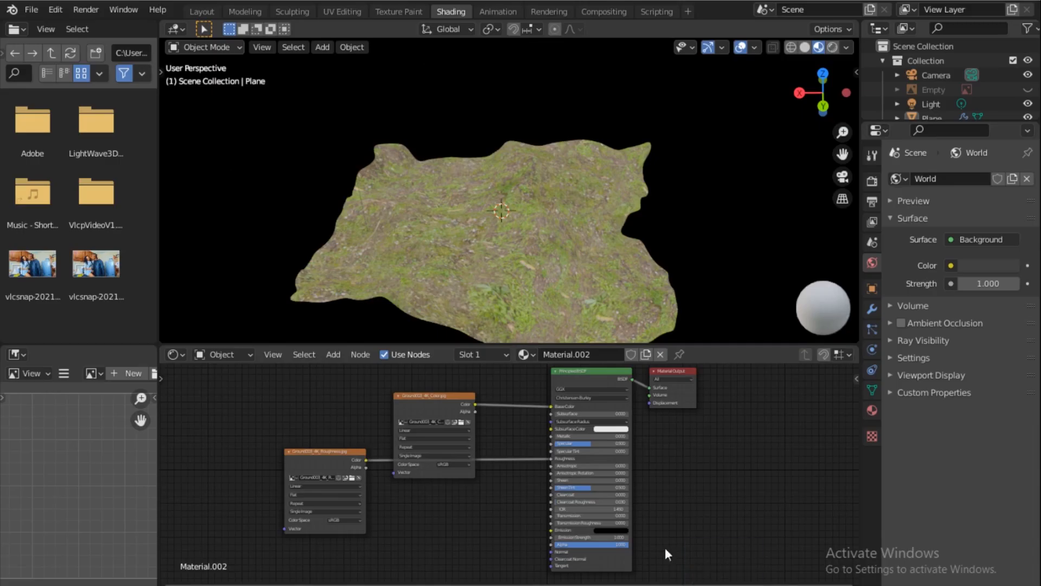
{"action": "left_click_drag", "start_coordinate": [403, 551], "coordinate": [401, 550]}
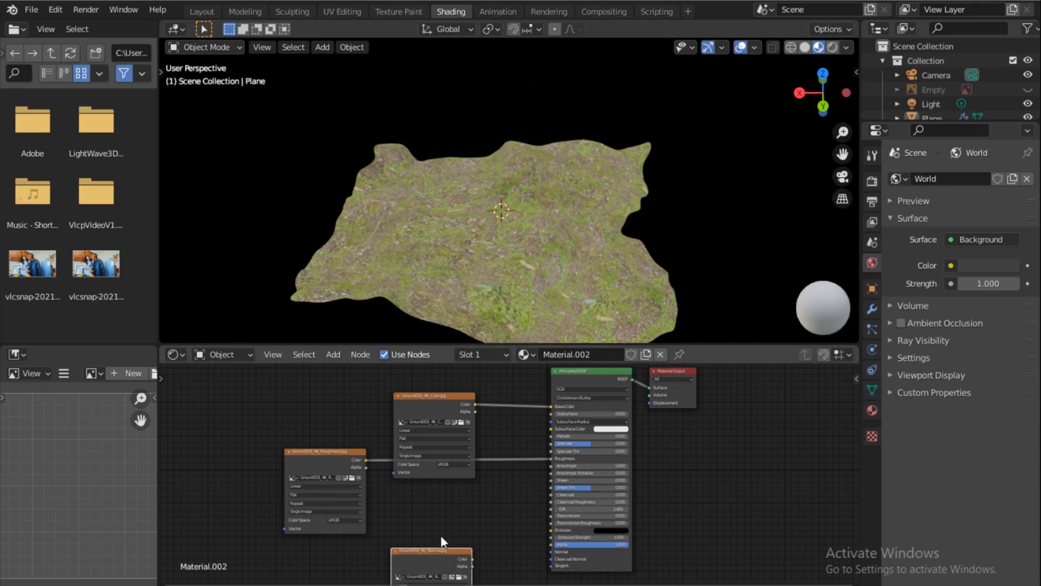
{"action": "middle_click_drag", "start_coordinate": [410, 401], "coordinate": [412, 303]}
{"action": "mouse_move", "coordinate": [416, 387]}
{"action": "left_mouse_down"}
{"action": "mouse_move", "coordinate": [358, 394]}
{"action": "mouse_move", "coordinate": [523, 412]}
{"action": "mouse_move", "coordinate": [545, 391]}
{"action": "left_mouse_up"}
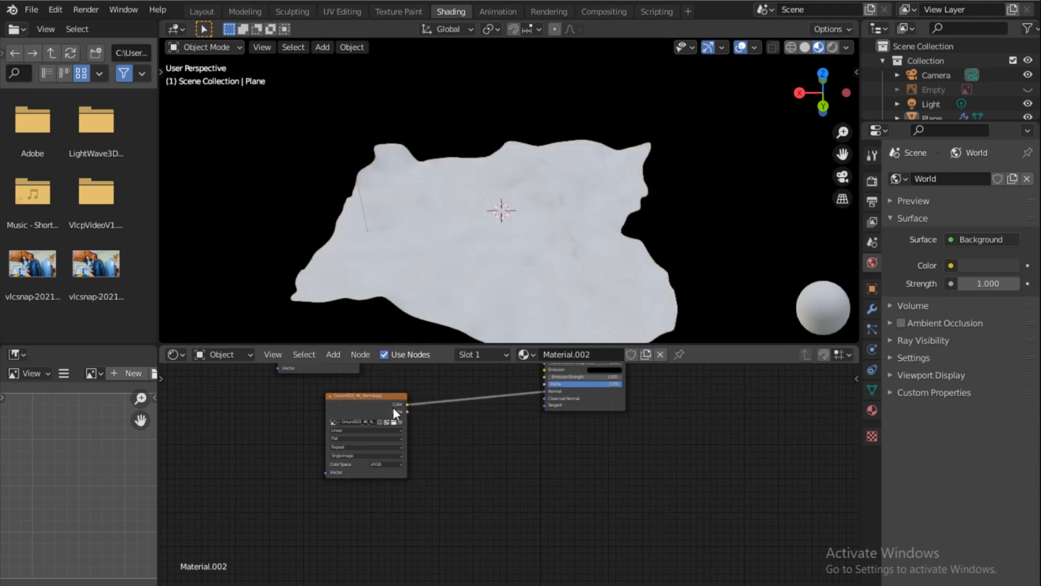
Step: Insert a Normal Map node on the link between the normal texture and the Principled BSDF
{"action": "key", "text": "shift+a"}
{"action": "left_click", "coordinate": [458, 404]}
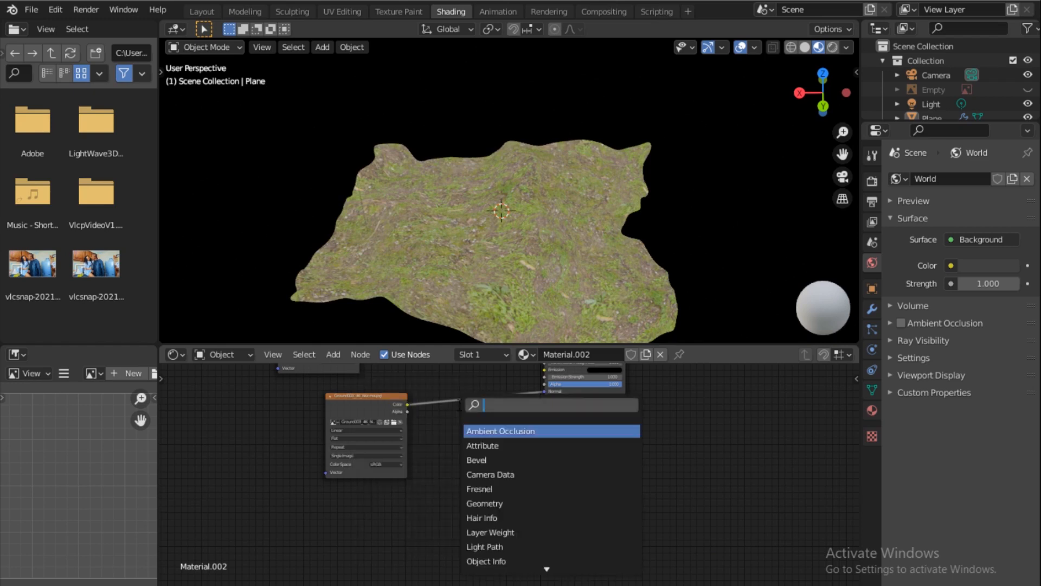
{"action": "type", "text": "no"}
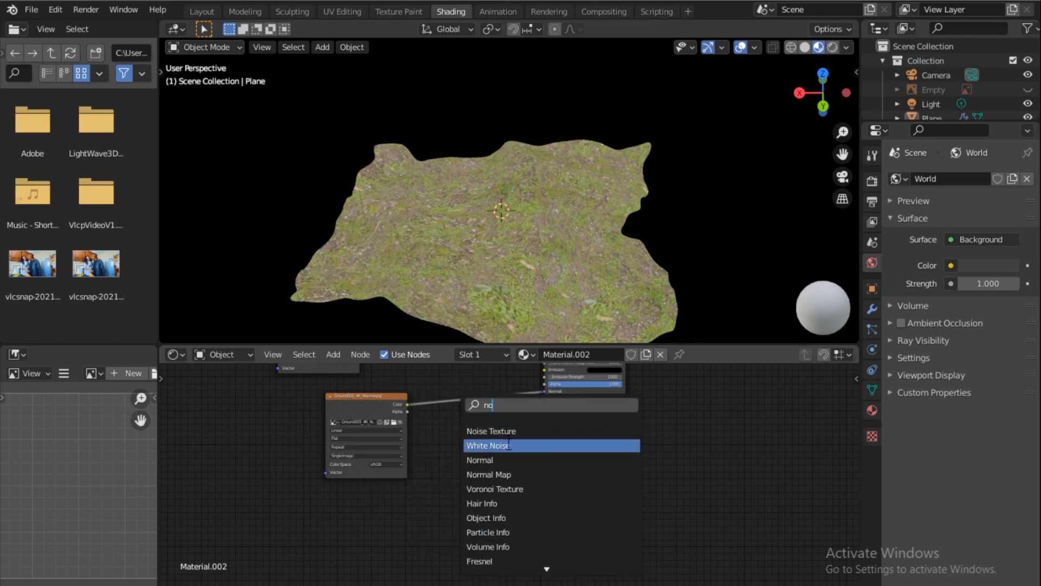
{"action": "left_click", "coordinate": [480, 474]}
{"action": "left_click", "coordinate": [464, 409]}
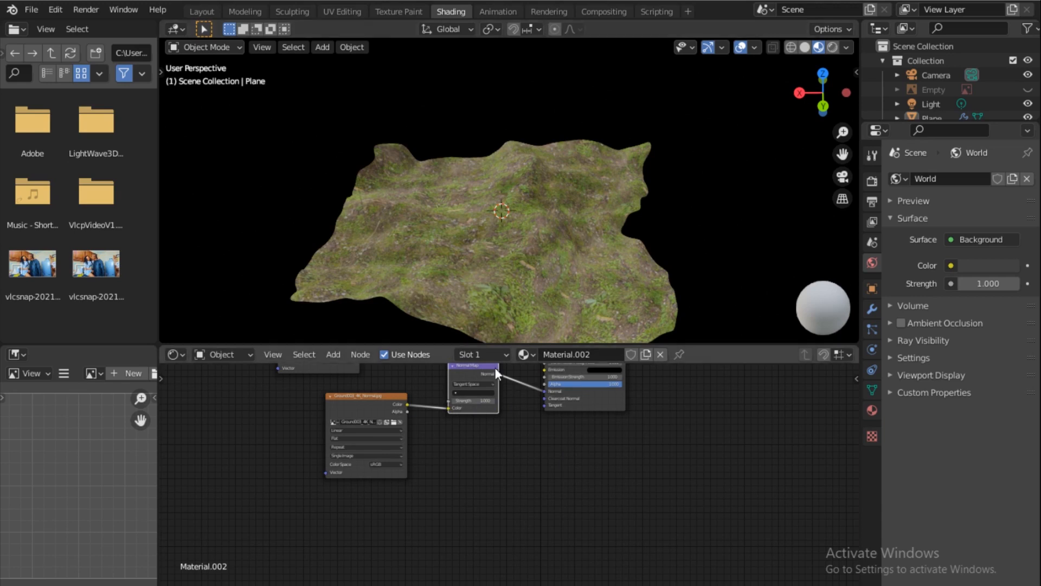
Step: Move the color texture node up and away from the roughness link to tidy the node layout
{"action": "middle_click_drag", "start_coordinate": [421, 433], "coordinate": [454, 508]}
{"action": "scroll", "coordinate": [486, 458], "scroll_direction": "down", "scroll_amount": 1}
{"action": "scroll", "coordinate": [486, 456], "scroll_direction": "down", "scroll_amount": 1}
{"action": "middle_click_drag", "start_coordinate": [485, 420], "coordinate": [529, 425]}
{"action": "scroll", "coordinate": [507, 466], "scroll_direction": "down", "scroll_amount": 1}
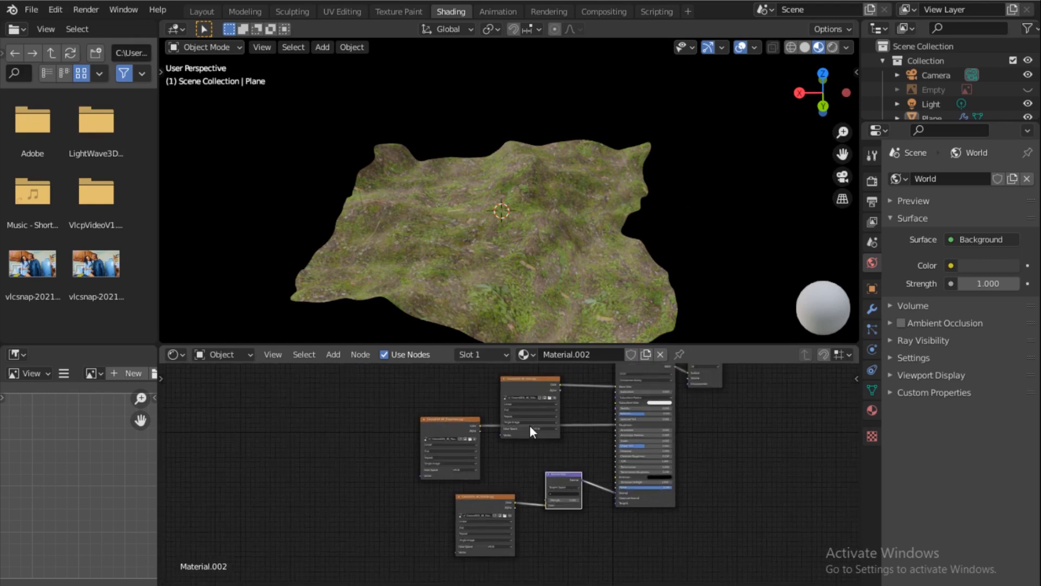
{"action": "left_click_drag", "start_coordinate": [529, 377], "coordinate": [494, 345]}
{"action": "middle_click_drag", "start_coordinate": [485, 471], "coordinate": [515, 507]}
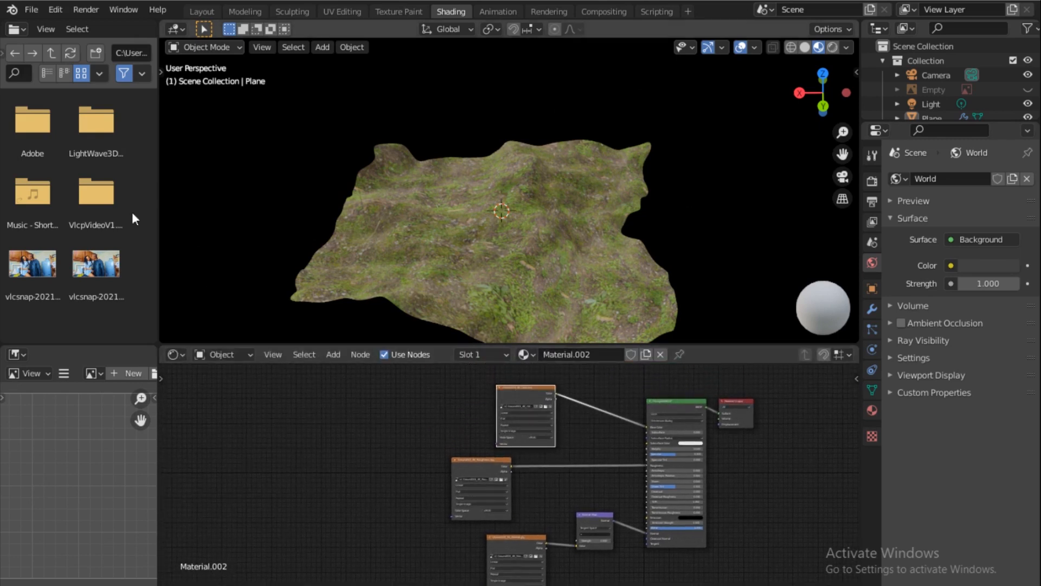
Step: Check in the add-on preferences whether Node Wrangler is enabled, searching for "wr", and close the preferences
{"action": "left_click", "coordinate": [63, 8]}
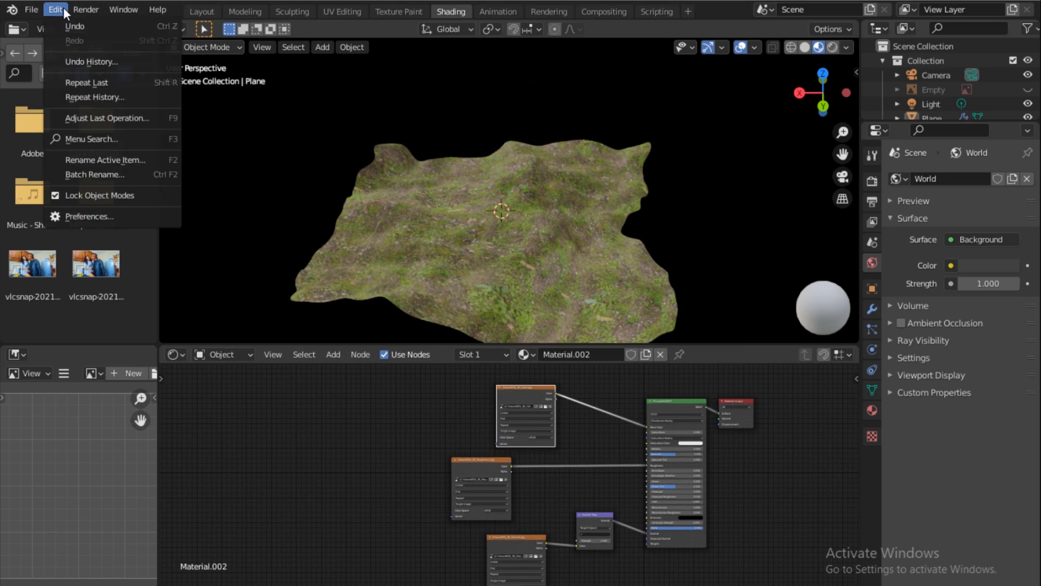
{"action": "left_click", "coordinate": [116, 219]}
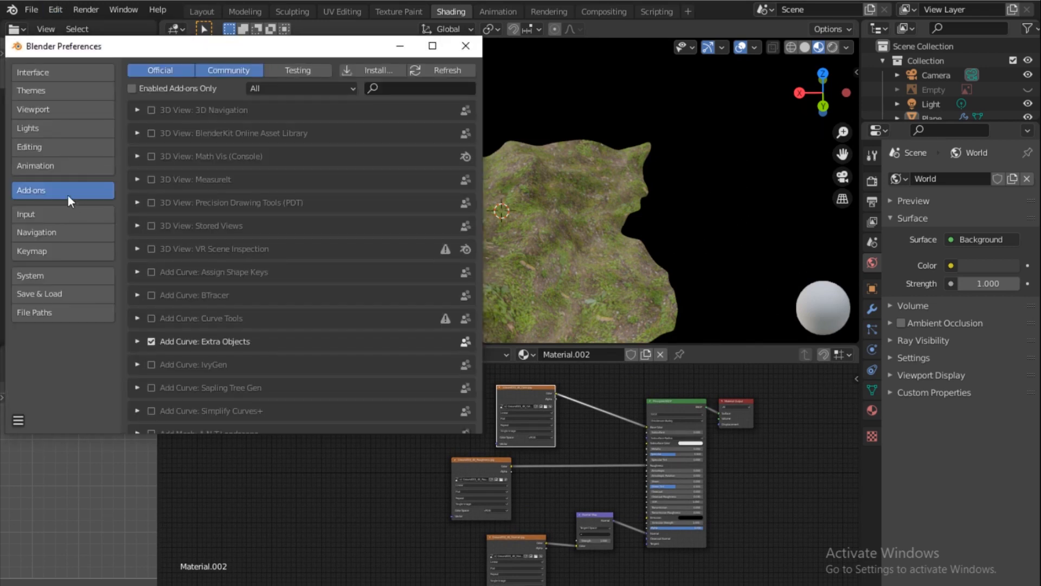
{"action": "left_click", "coordinate": [418, 87]}
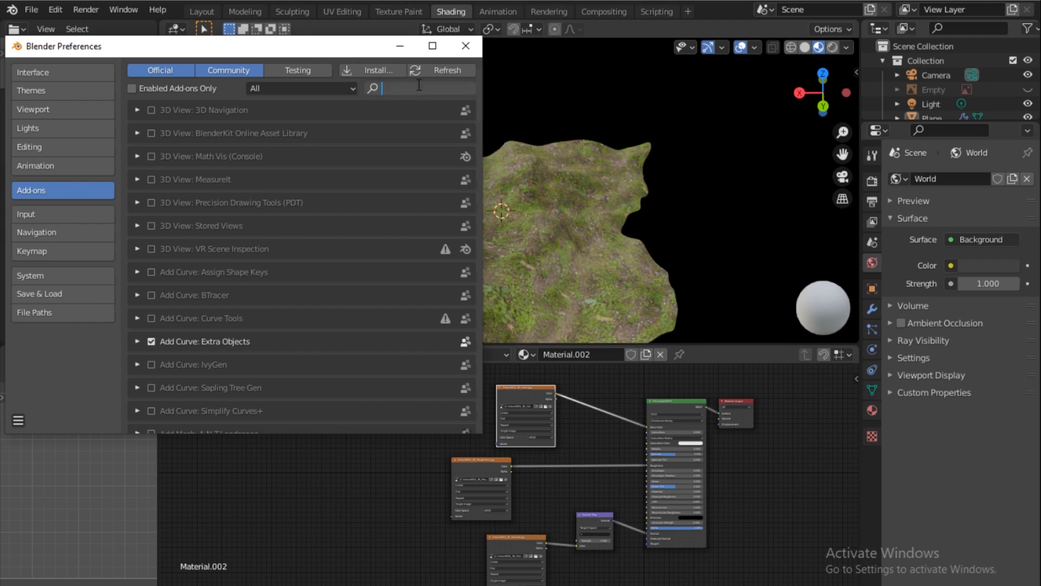
{"action": "type", "text": "wr"}
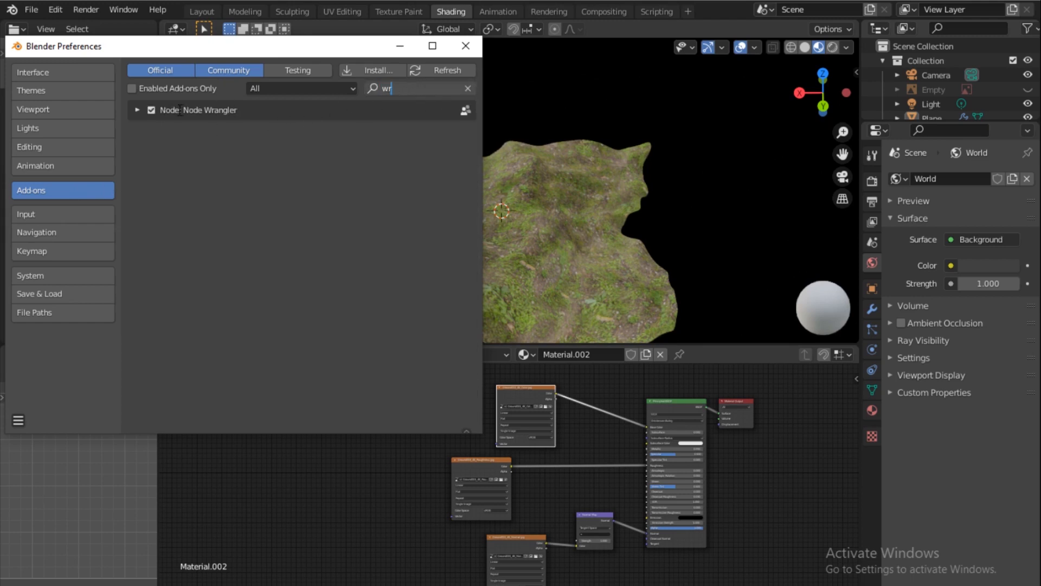
{"action": "left_click", "coordinate": [465, 46]}
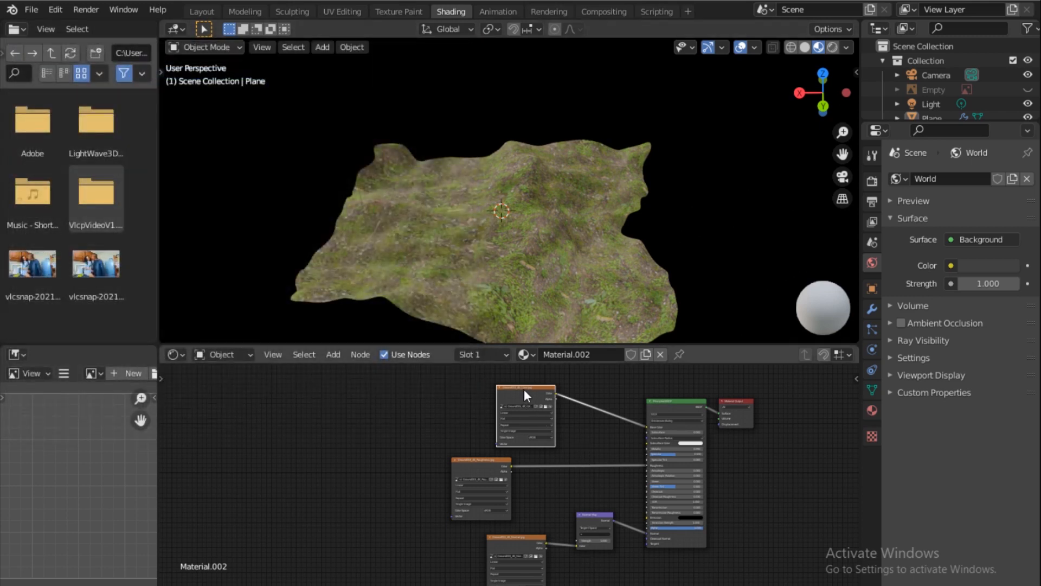
Step: Add Texture Coordinate and Mapping nodes to the color texture with Node Wrangler and move them clear of the texture nodes
{"action": "key", "text": "ctrl+t"}
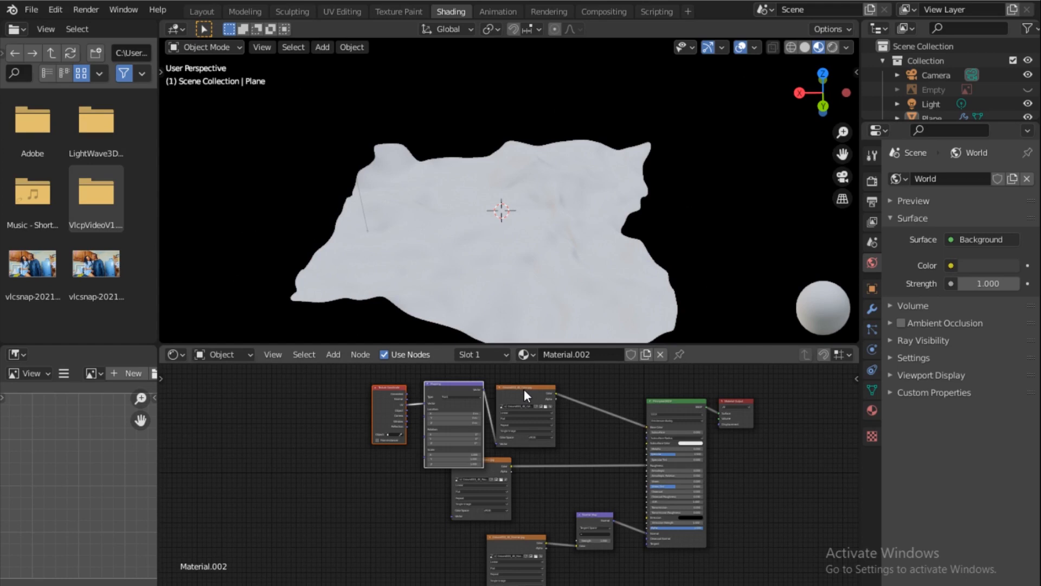
{"action": "middle_click_drag", "start_coordinate": [383, 431], "coordinate": [472, 398]}
{"action": "left_click_drag", "start_coordinate": [472, 398], "coordinate": [561, 431]}
{"action": "key", "text": "g"}
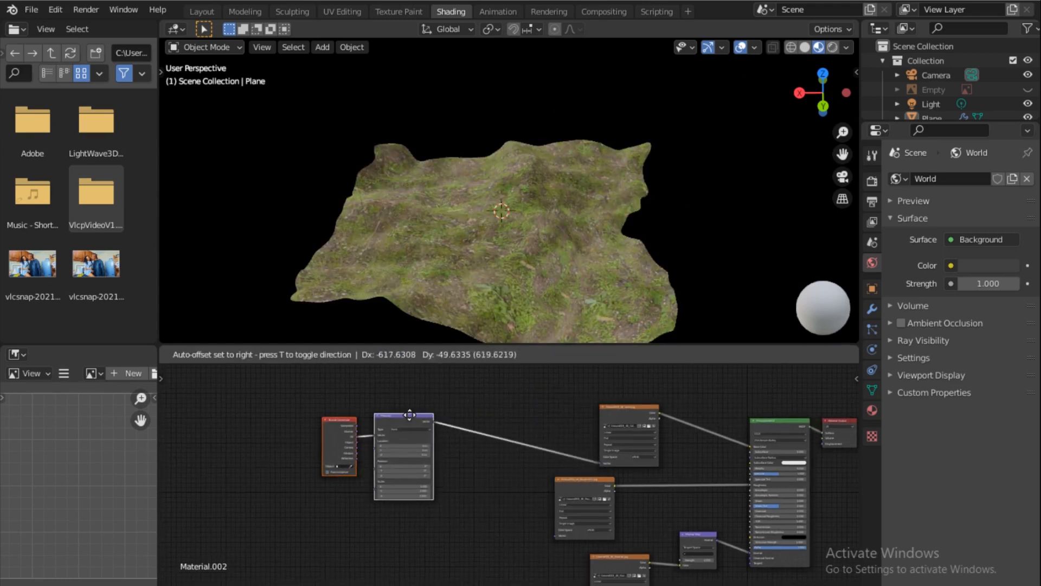
{"action": "left_click", "coordinate": [451, 412]}
{"action": "scroll", "coordinate": [425, 469], "scroll_direction": "up", "scroll_amount": 4}
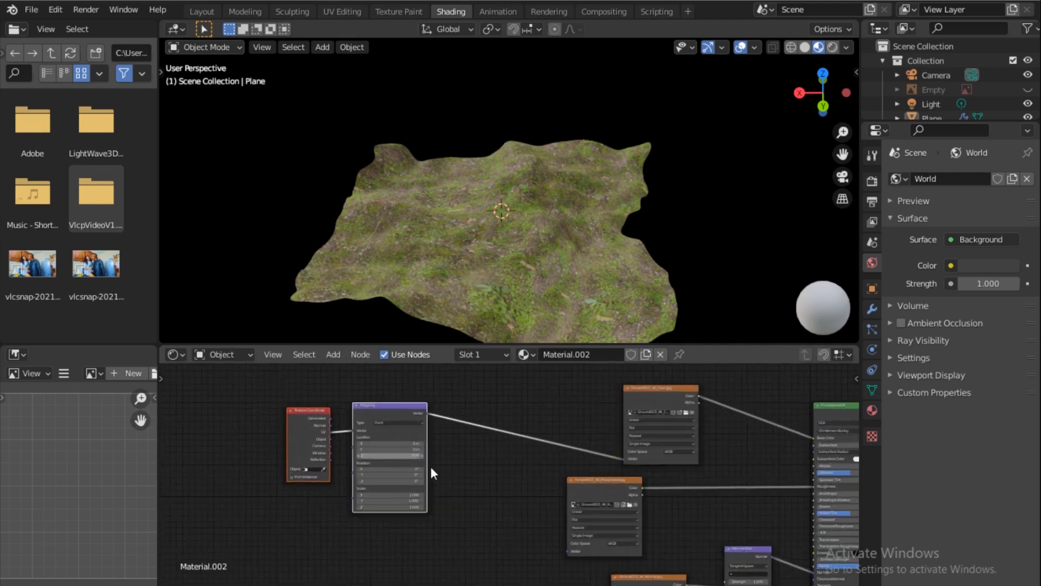
Step: Set the Mapping node's scale to 3 on the X, Y and Z axes
{"action": "middle_click_drag", "start_coordinate": [419, 467], "coordinate": [422, 454]}
{"action": "left_click", "coordinate": [441, 486]}
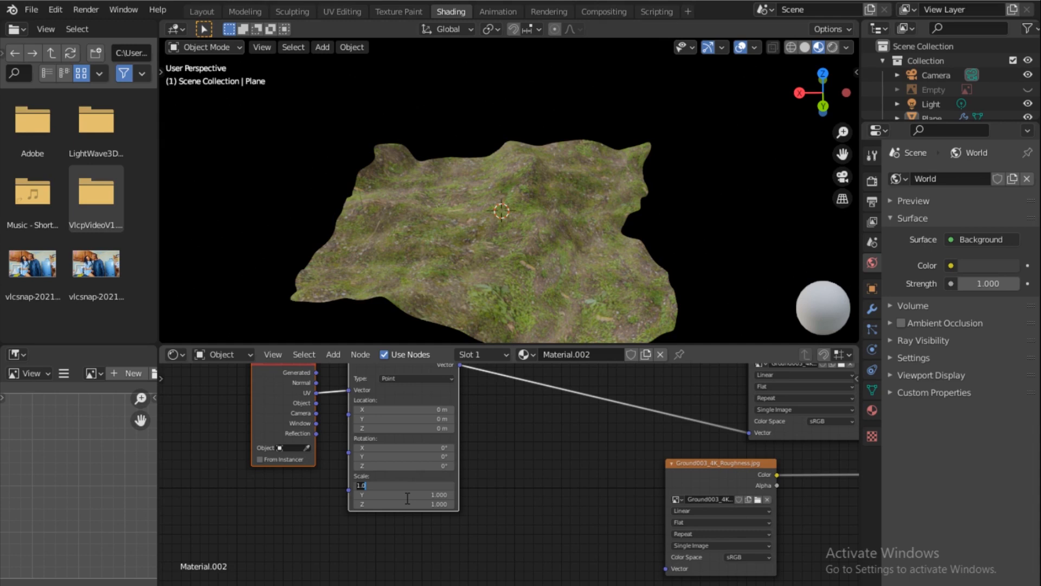
{"action": "type", "text": "3"}
{"action": "key", "text": "Tab"}
{"action": "type", "text": "3"}
{"action": "key", "text": "Tab"}
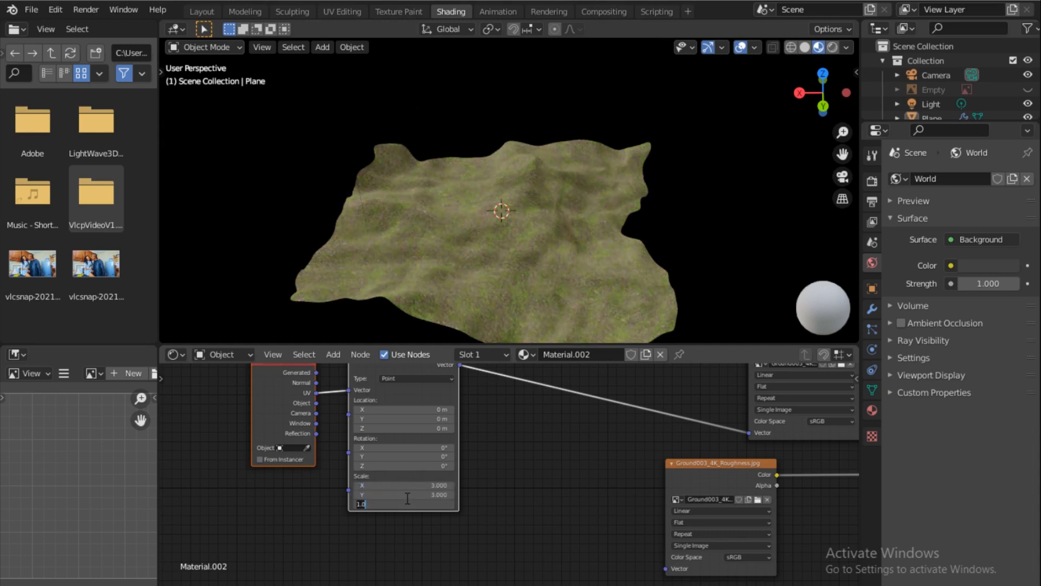
{"action": "type", "text": "3"}
{"action": "key", "text": "Tab"}
Step: Try the Object coordinates as the Mapping node's vector input, and reconnect the UV output
{"action": "left_click", "coordinate": [315, 403]}
{"action": "left_click_drag", "start_coordinate": [359, 387], "coordinate": [353, 388]}
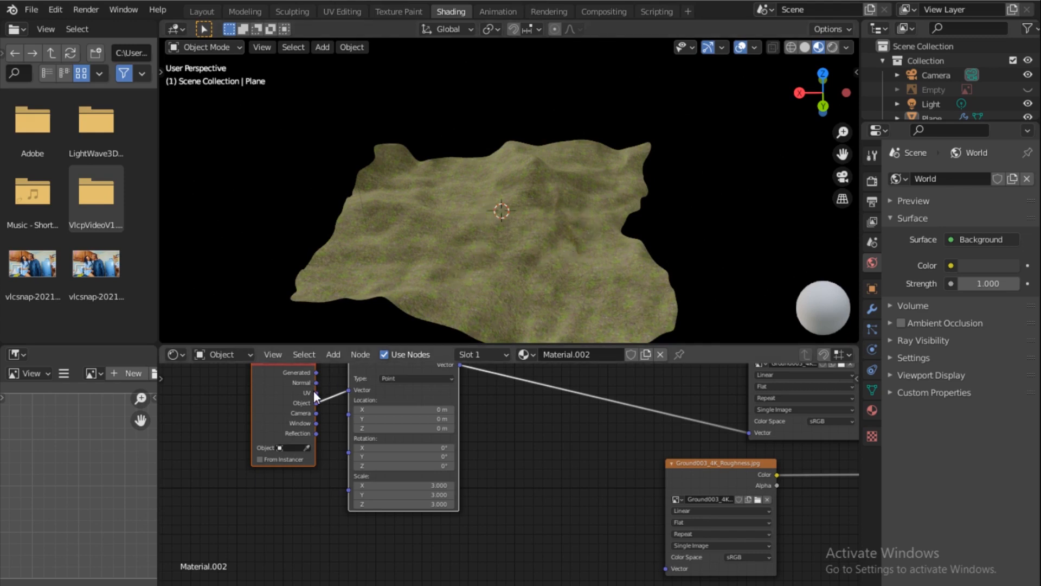
{"action": "left_click_drag", "start_coordinate": [313, 391], "coordinate": [316, 392]}
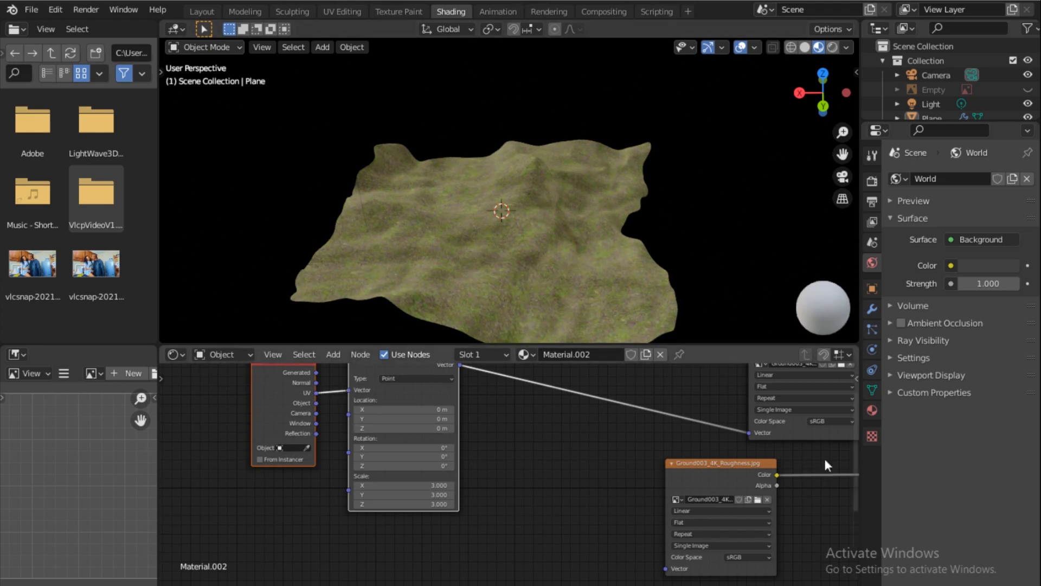
Step: Connect the Mapping node's Vector output to the Vector inputs of the roughness and normal textures
{"action": "middle_click_drag", "start_coordinate": [616, 449], "coordinate": [524, 455]}
{"action": "scroll", "coordinate": [544, 484], "scroll_direction": "down", "scroll_amount": 5}
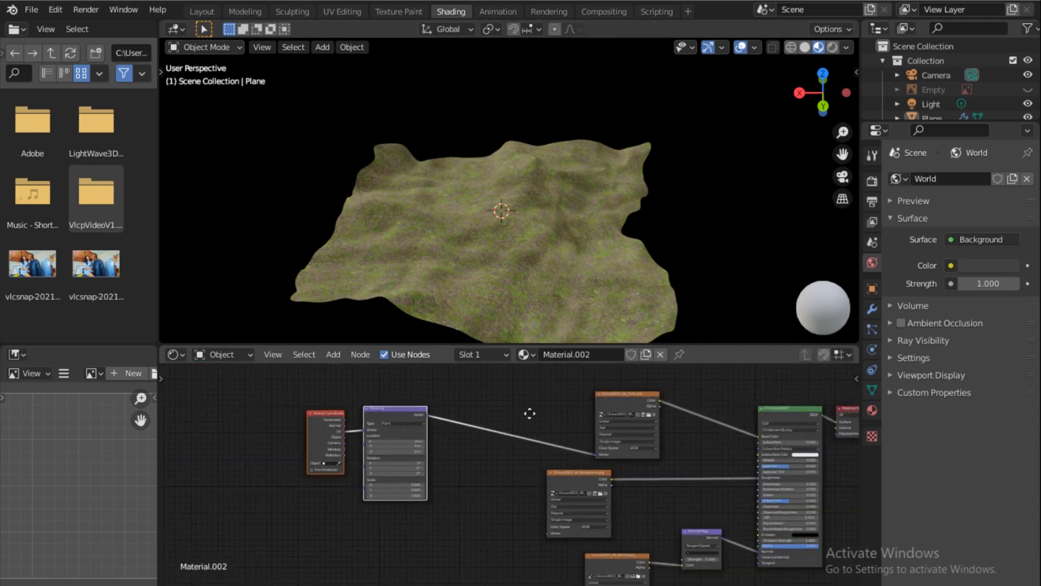
{"action": "middle_click_drag", "start_coordinate": [540, 412], "coordinate": [551, 433]}
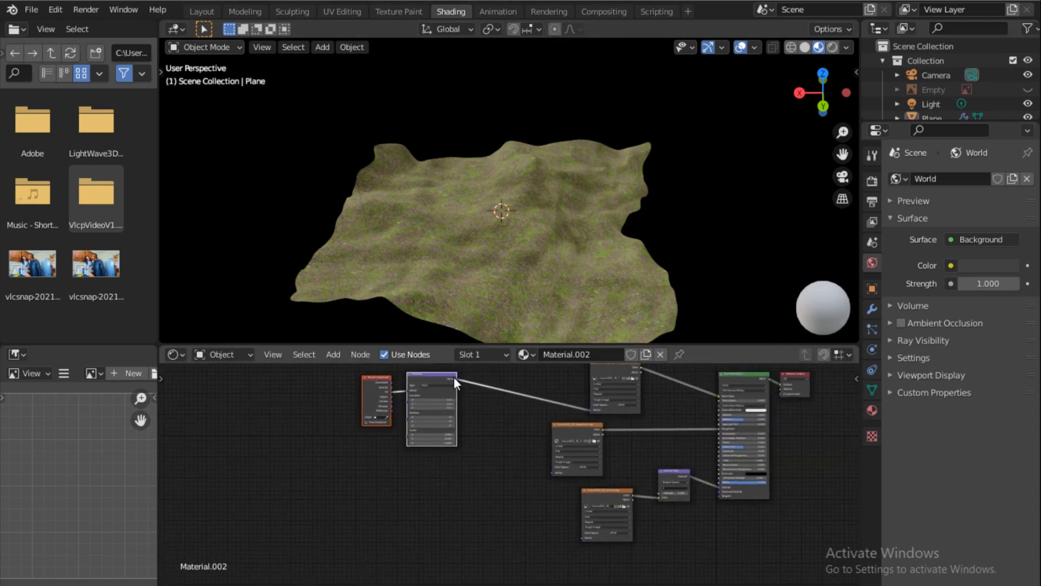
{"action": "left_click_drag", "start_coordinate": [464, 393], "coordinate": [551, 471]}
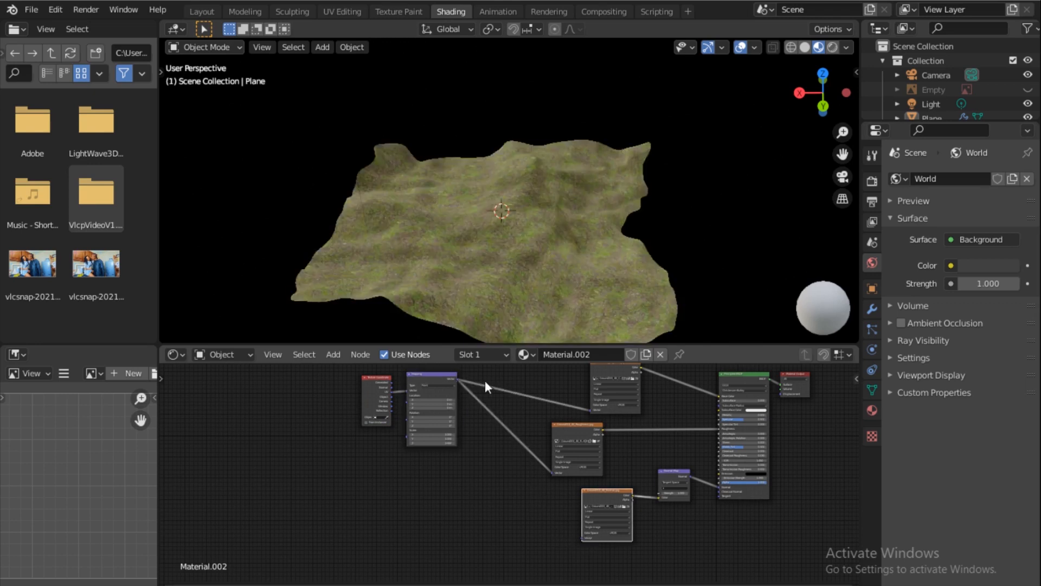
{"action": "left_click_drag", "start_coordinate": [457, 379], "coordinate": [581, 538]}
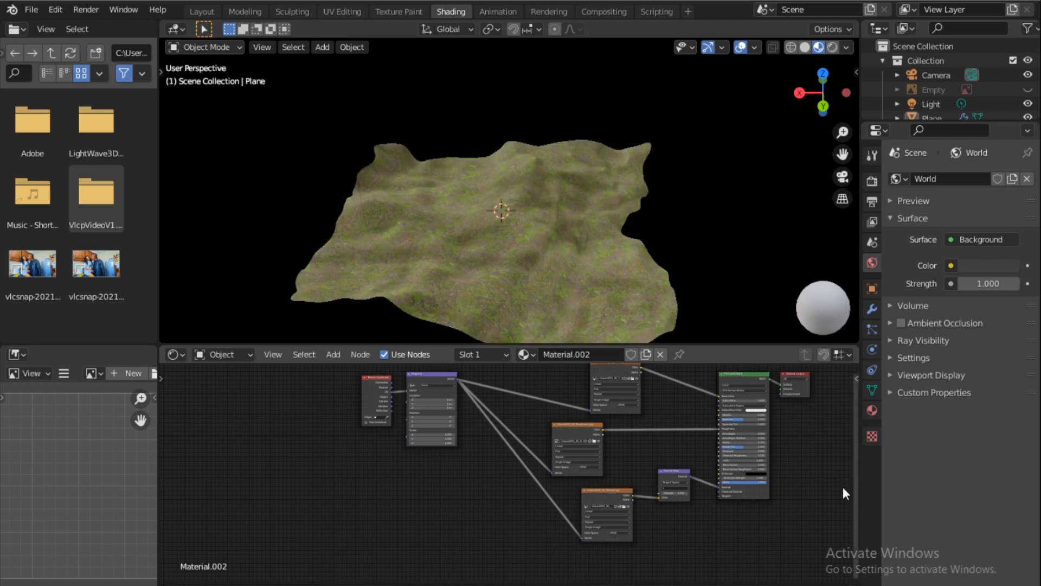
Step: Move the Material Output node lower, add a Displacement node and link it to the output's Displacement input
{"action": "left_click_drag", "start_coordinate": [797, 374], "coordinate": [830, 499]}
{"action": "middle_click_drag", "start_coordinate": [779, 495], "coordinate": [663, 471]}
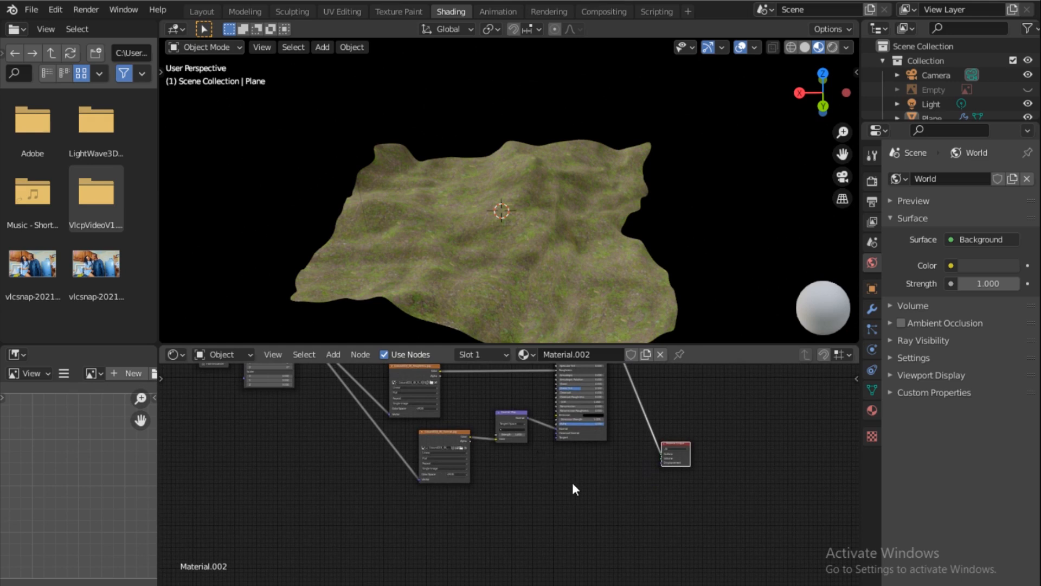
{"action": "key", "text": "shift+a"}
{"action": "left_click", "coordinate": [544, 434]}
{"action": "type", "text": "di"}
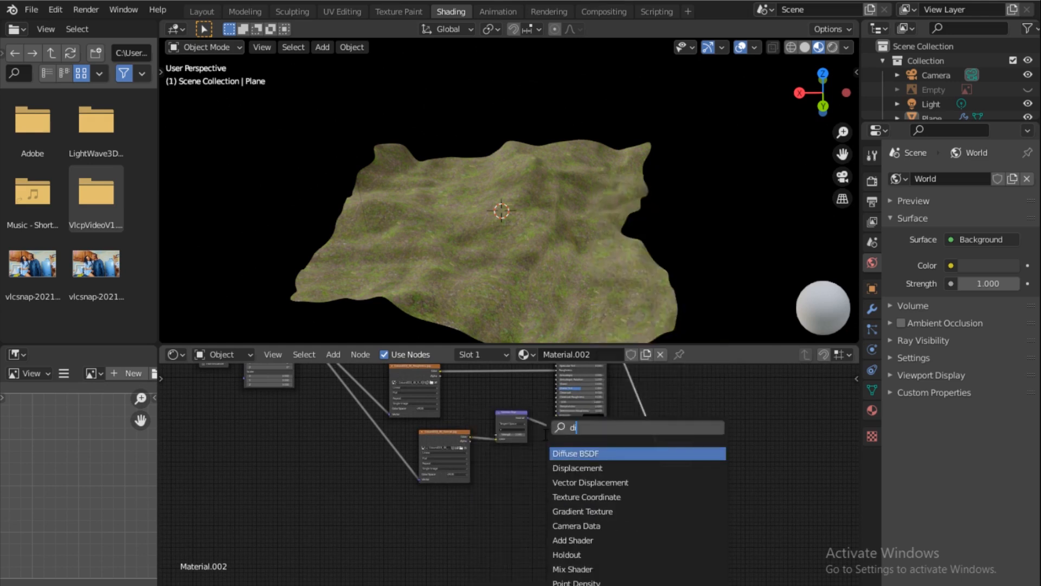
{"action": "type", "text": "sp"}
{"action": "left_click", "coordinate": [577, 454]}
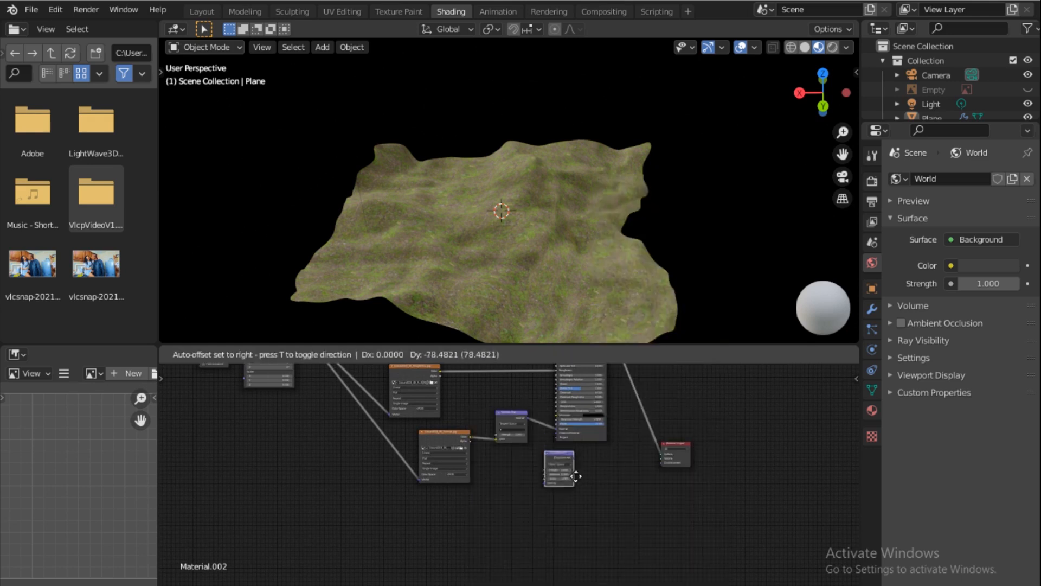
{"action": "left_click", "coordinate": [571, 483]}
{"action": "left_click_drag", "start_coordinate": [561, 458], "coordinate": [635, 474]}
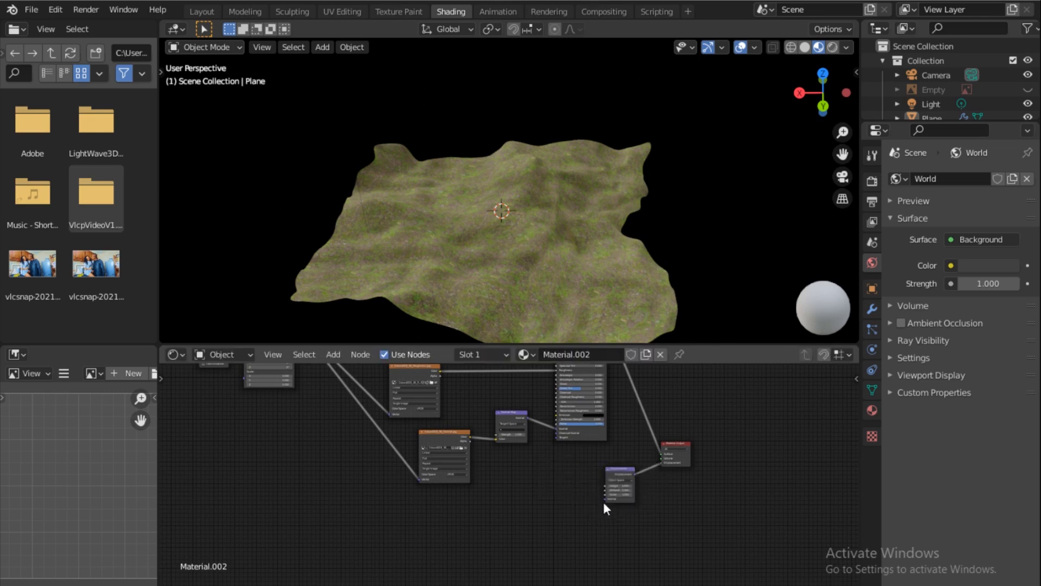
Step: Bring Ground003_4K_Displacement.jpg from the Ground003_4K-JPG folder into the node editor and link its Alpha output to the Displacement node's Height
{"action": "mouse_move", "coordinate": [309, 583]}
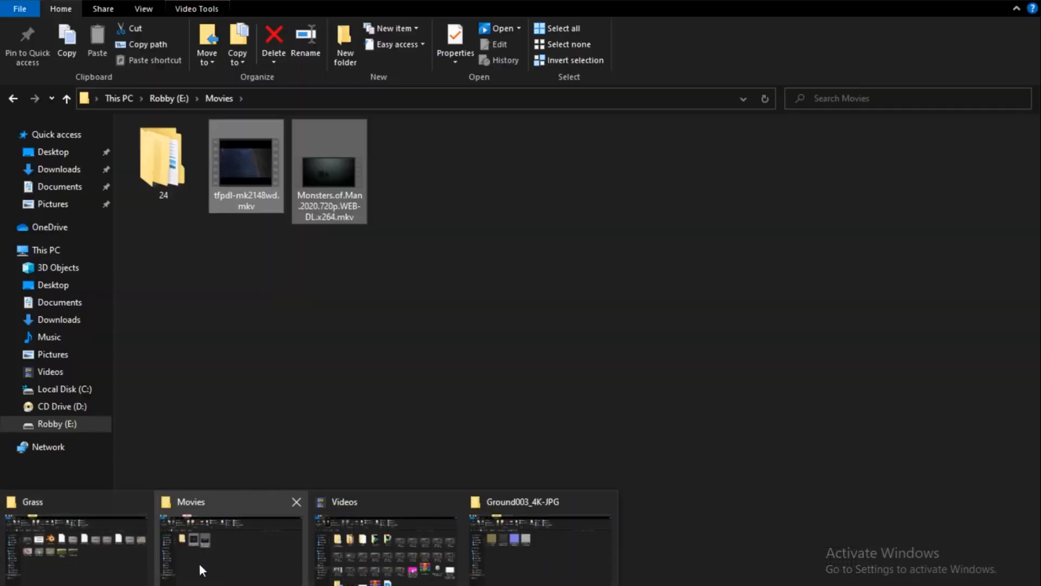
{"action": "left_click", "coordinate": [540, 548]}
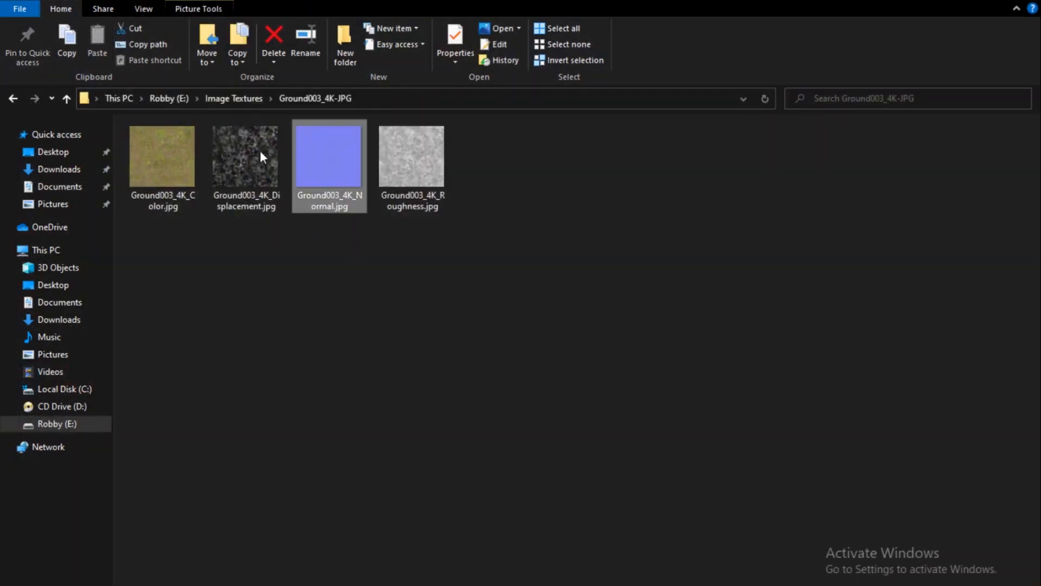
{"action": "left_click_drag", "start_coordinate": [253, 160], "coordinate": [607, 486]}
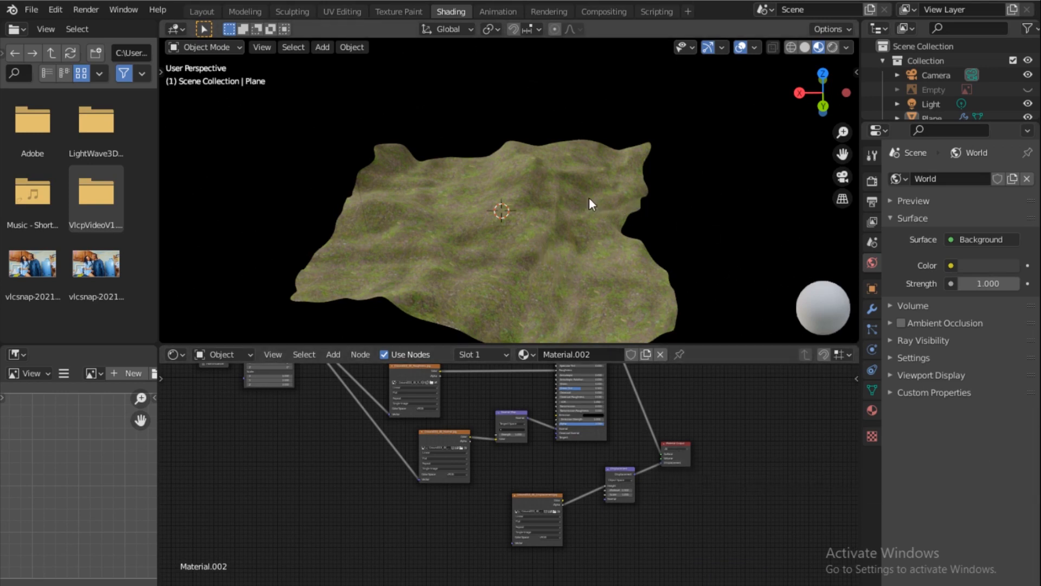
Step: Set the terrain material's surface displacement method to Displacement and Bump
{"action": "left_click", "coordinate": [490, 223]}
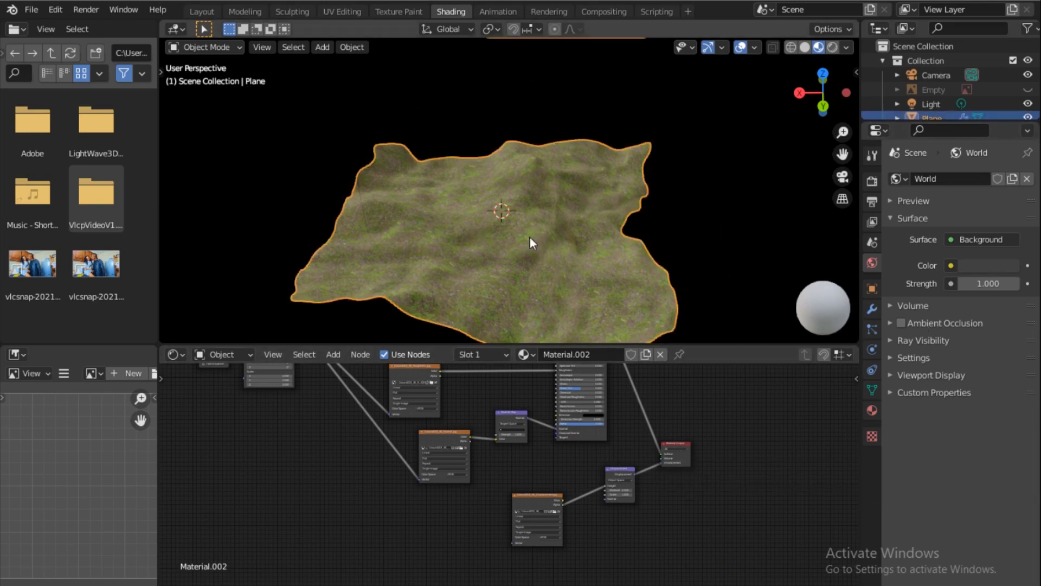
{"action": "left_click", "coordinate": [873, 411]}
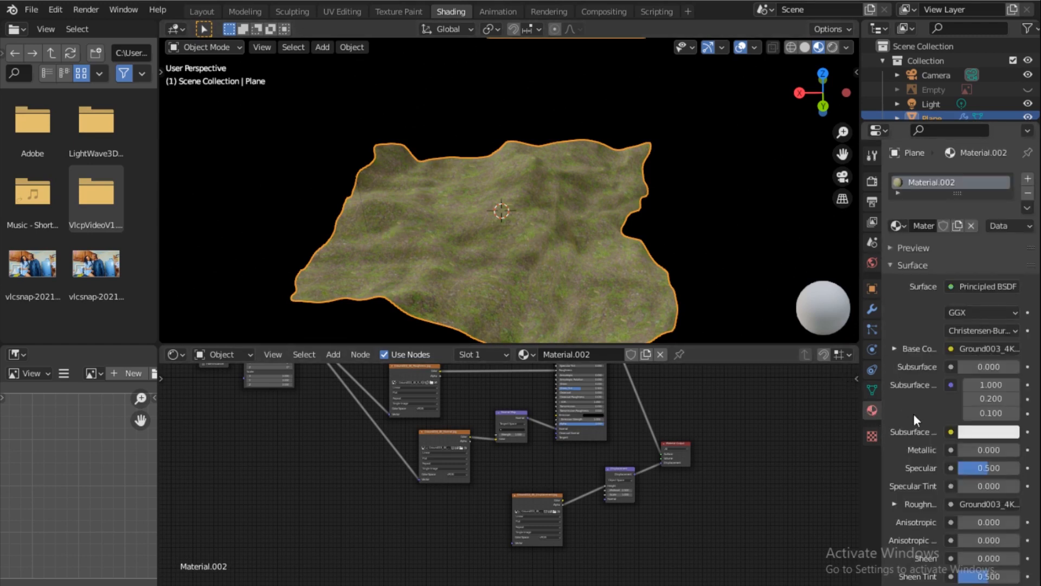
{"action": "scroll", "coordinate": [917, 434], "scroll_direction": "down", "scroll_amount": 15}
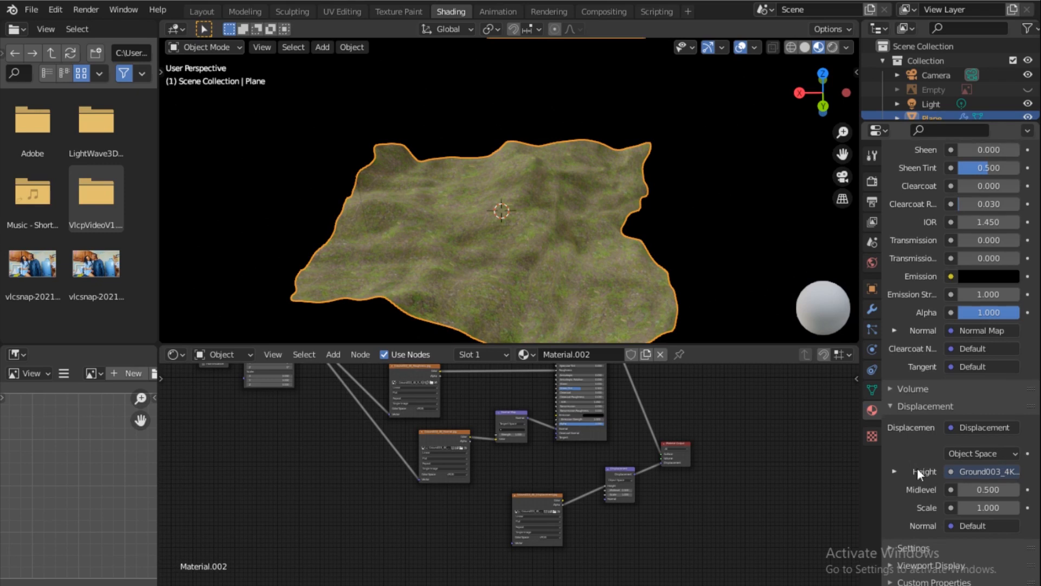
{"action": "left_click", "coordinate": [890, 551]}
{"action": "scroll", "coordinate": [910, 508], "scroll_direction": "down", "scroll_amount": 2}
{"action": "scroll", "coordinate": [911, 507], "scroll_direction": "down", "scroll_amount": 5}
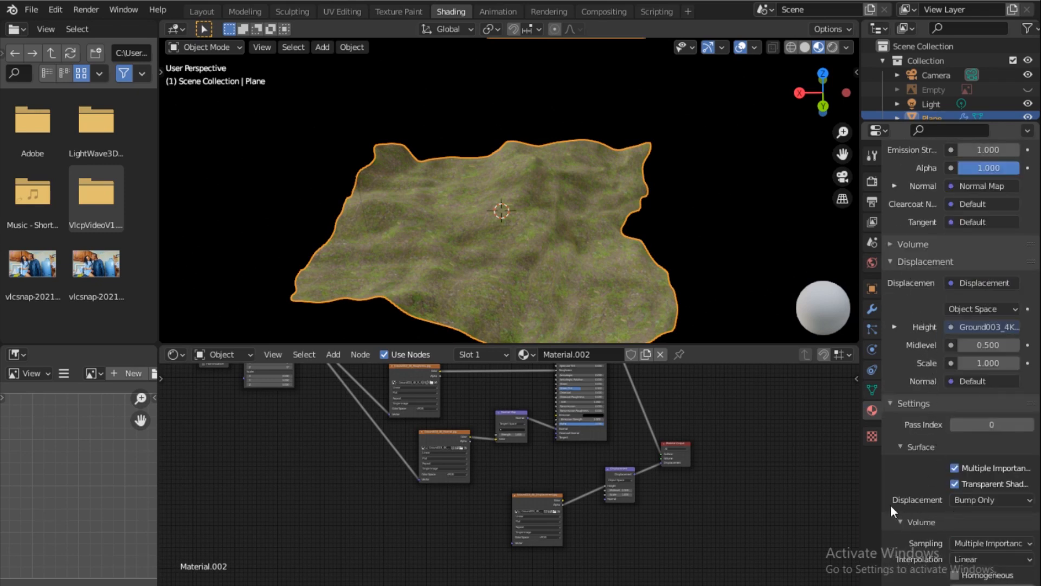
{"action": "left_click", "coordinate": [1001, 496]}
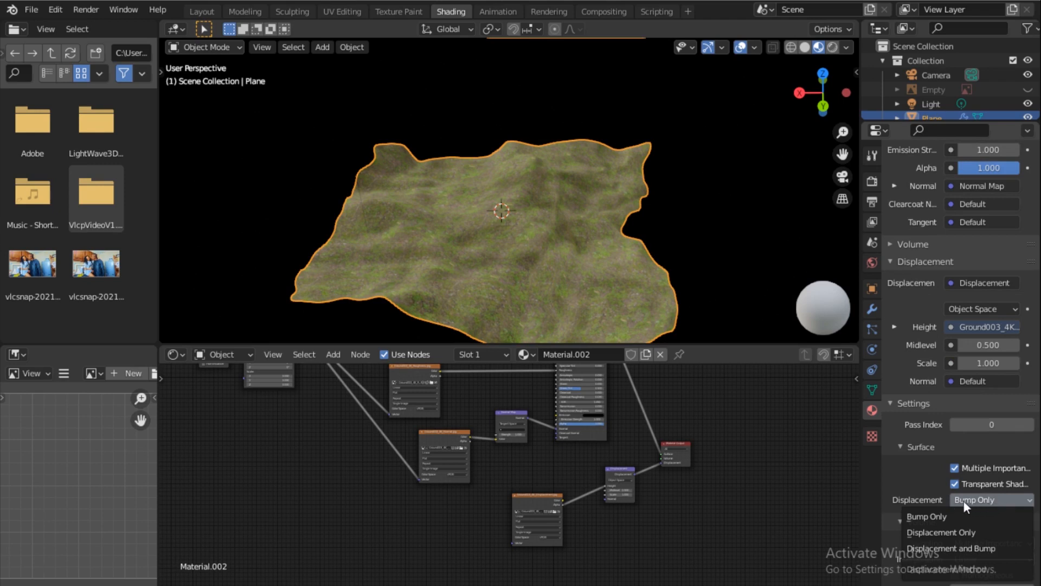
{"action": "left_click", "coordinate": [932, 533]}
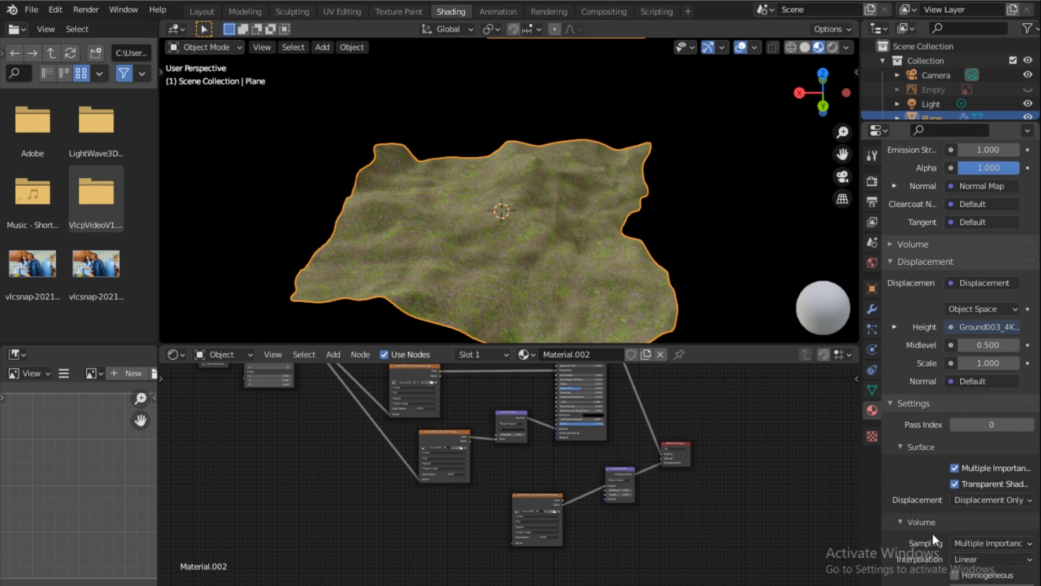
{"action": "left_click", "coordinate": [964, 496]}
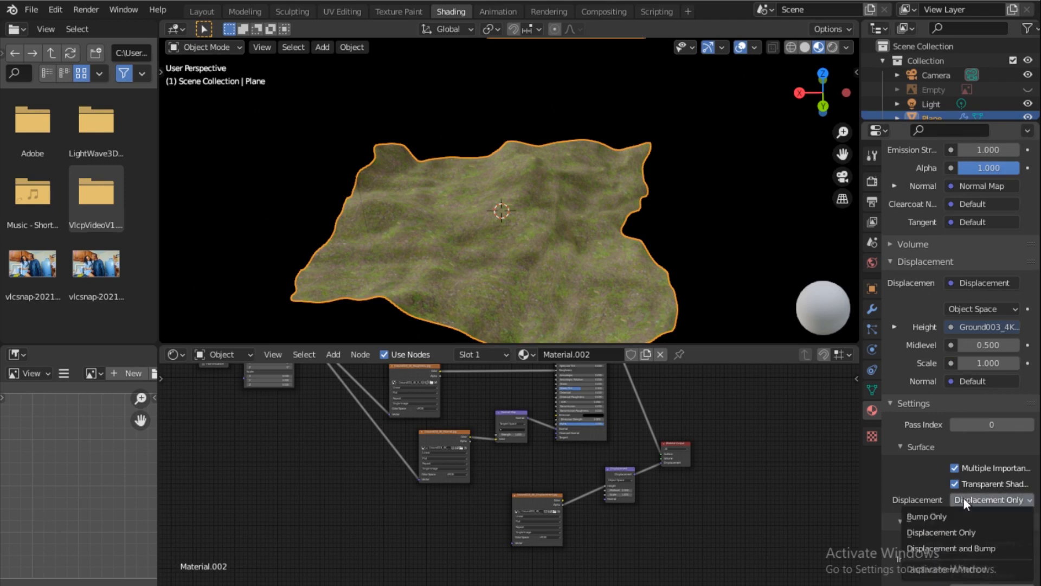
{"action": "left_click", "coordinate": [949, 543]}
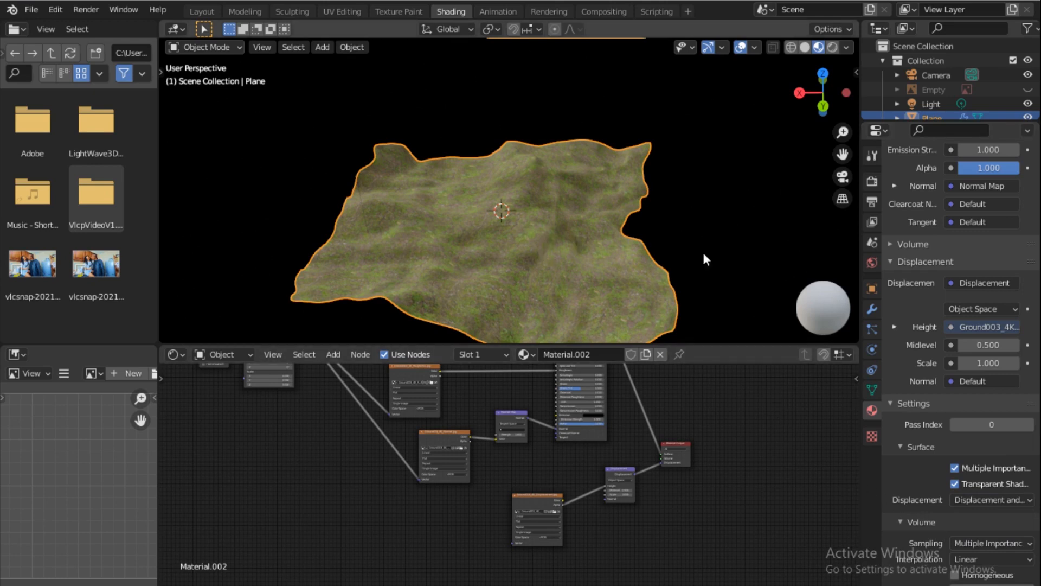
Step: Switch the 3D viewport to Rendered shading and view the displaced terrain
{"action": "left_click", "coordinate": [837, 47]}
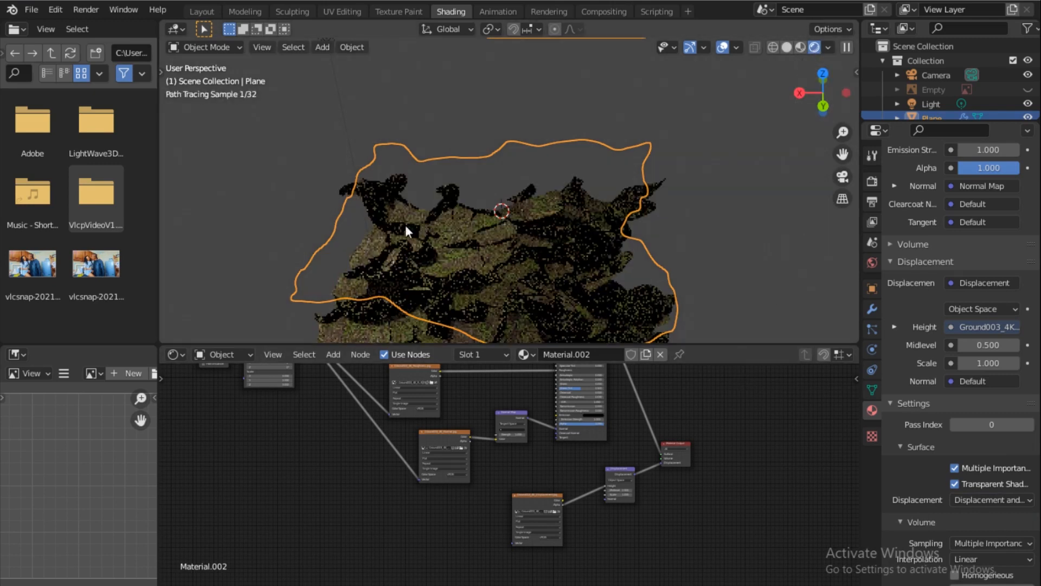
{"action": "scroll", "coordinate": [508, 254], "scroll_direction": "down", "scroll_amount": 3}
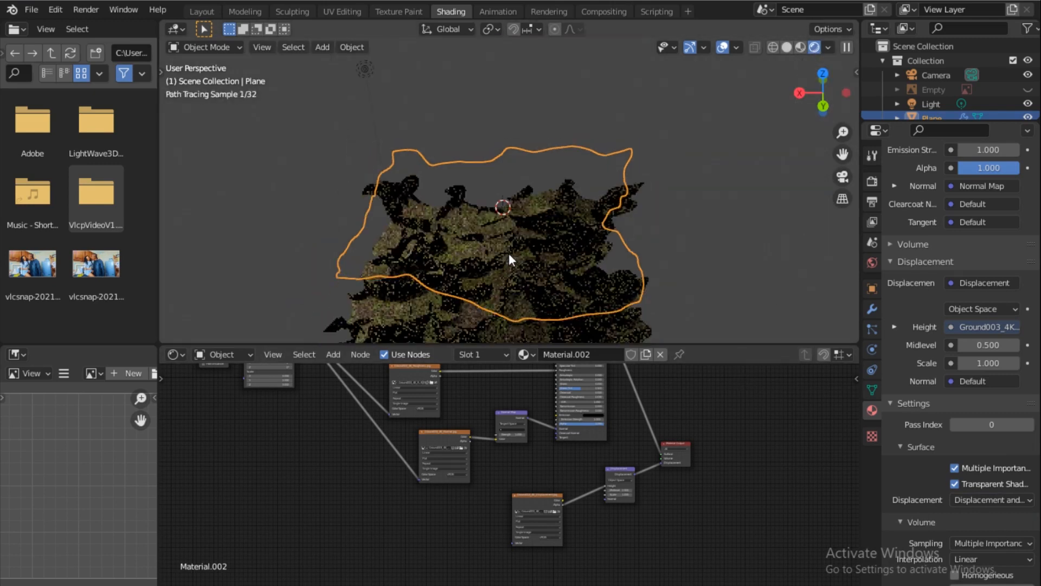
{"action": "scroll", "coordinate": [509, 253], "scroll_direction": "up", "scroll_amount": 1}
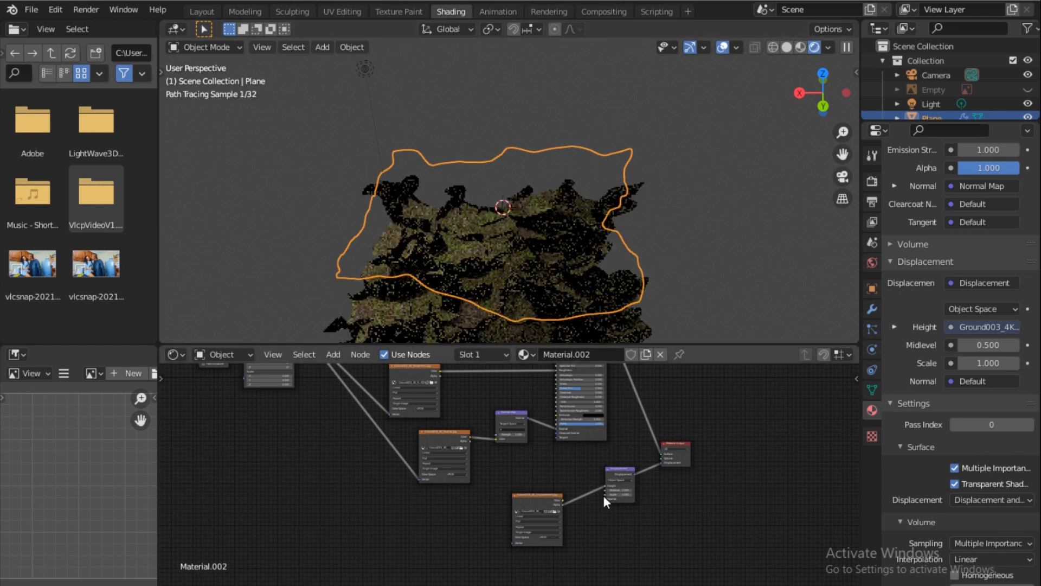
Step: Delete the Normal Map node between the normal texture and the Principled BSDF
{"action": "scroll", "coordinate": [626, 499], "scroll_direction": "up", "scroll_amount": 1}
{"action": "scroll", "coordinate": [626, 500], "scroll_direction": "up", "scroll_amount": 6}
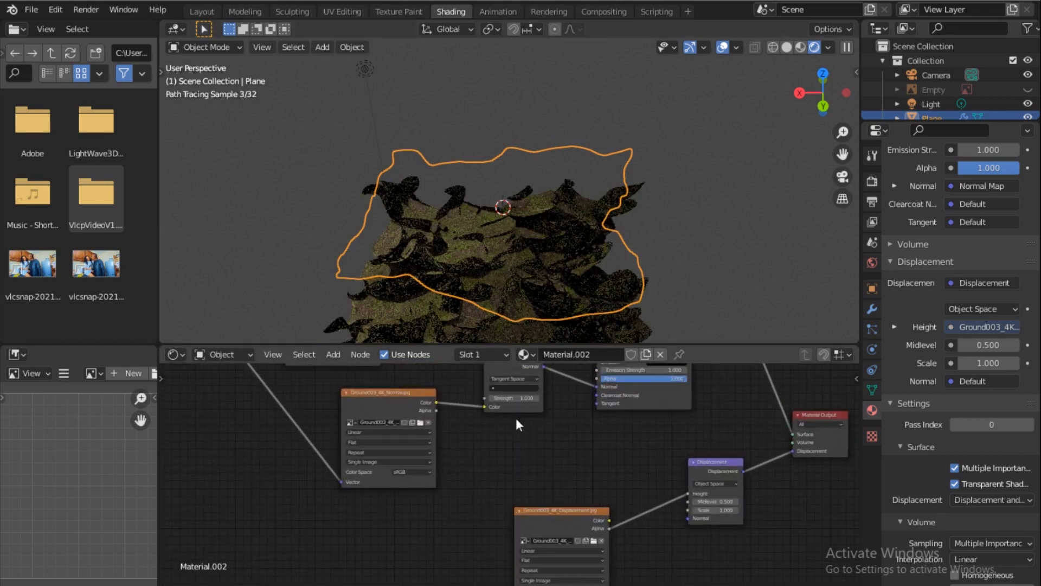
{"action": "middle_click_drag", "start_coordinate": [538, 443], "coordinate": [501, 475]}
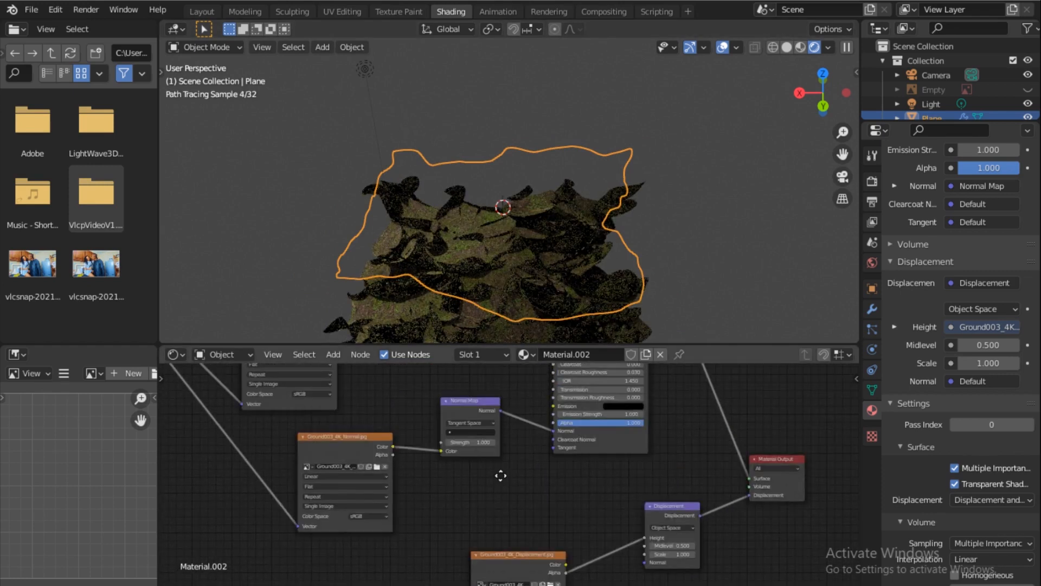
{"action": "left_click", "coordinate": [458, 401]}
{"action": "key", "text": "x"}
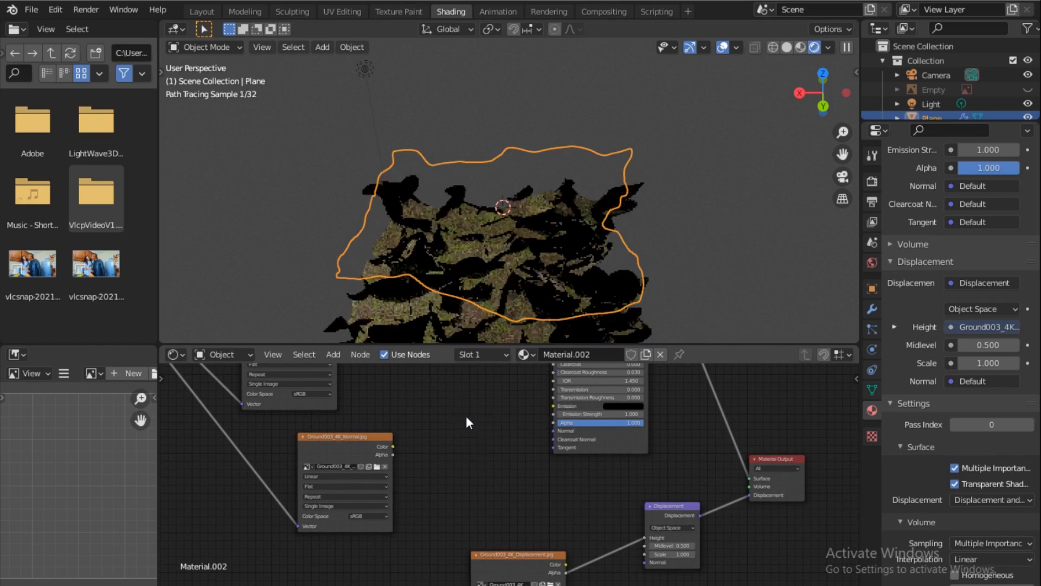
Step: Add a Bump node, feed the normal texture's Color into its Height, and link its Normal output to the Principled BSDF's Normal
{"action": "key", "text": "shift+a"}
{"action": "left_click", "coordinate": [467, 416]}
{"action": "type", "text": "bup"}
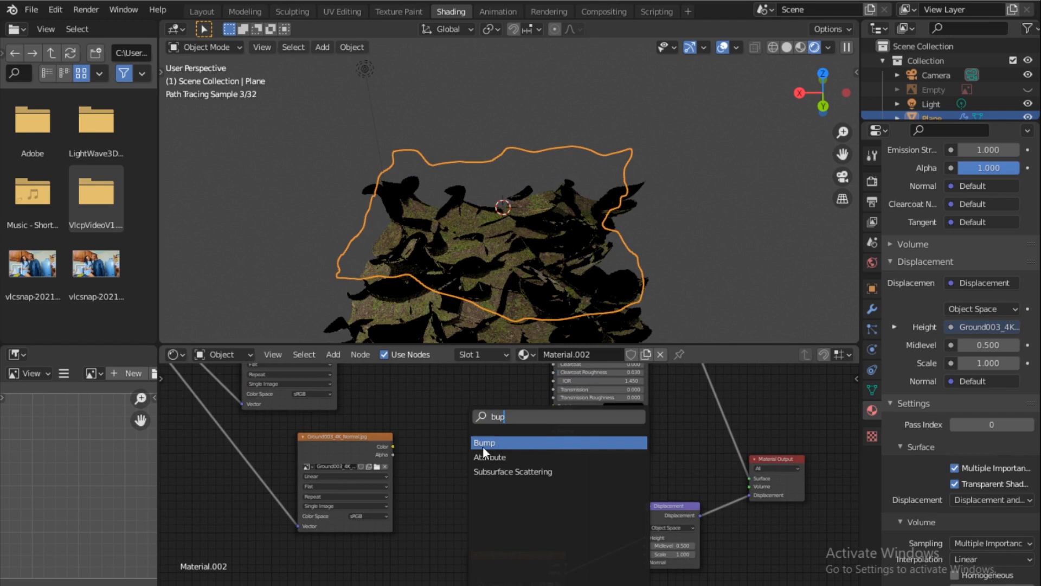
{"action": "left_click", "coordinate": [485, 443]}
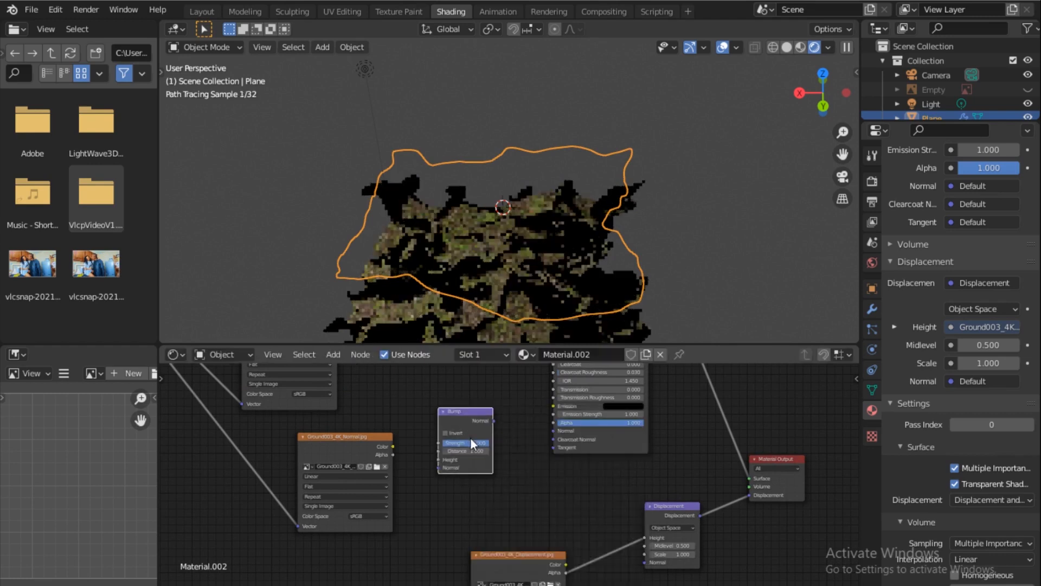
{"action": "left_click", "coordinate": [447, 448]}
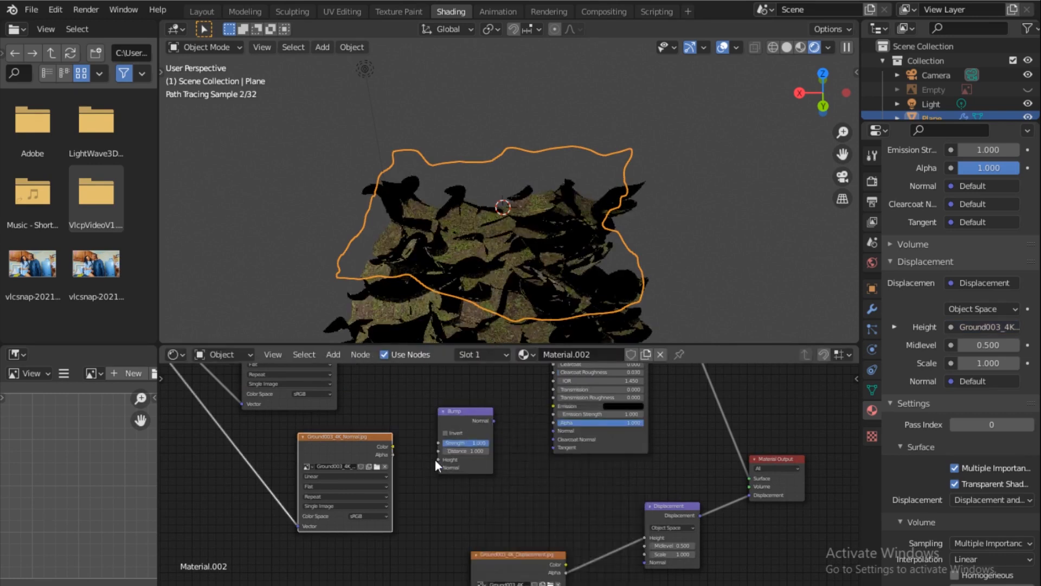
{"action": "left_click_drag", "start_coordinate": [435, 459], "coordinate": [439, 459]}
{"action": "left_click_drag", "start_coordinate": [493, 421], "coordinate": [555, 429]}
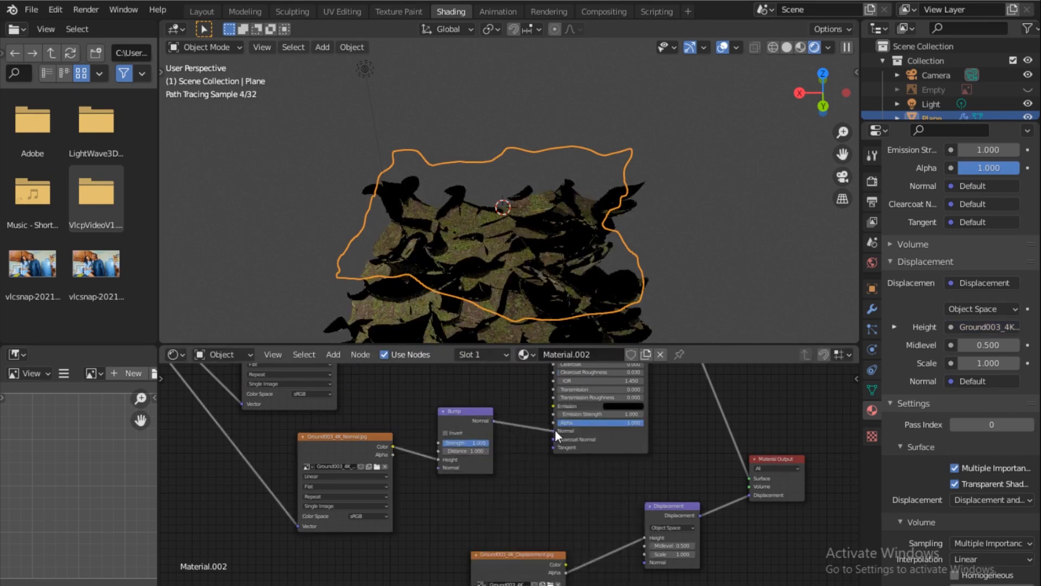
Step: Try a Scale of 0.01 on the Displacement node, inspect the terrain up close from a lower angle, and deselect it
{"action": "left_click", "coordinate": [689, 555]}
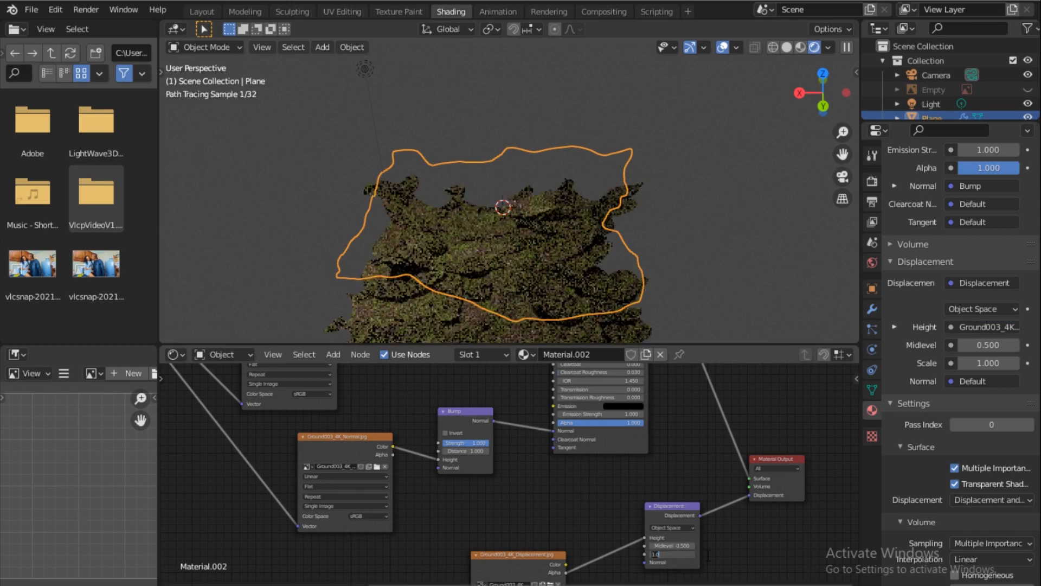
{"action": "type", "text": "0.1"}
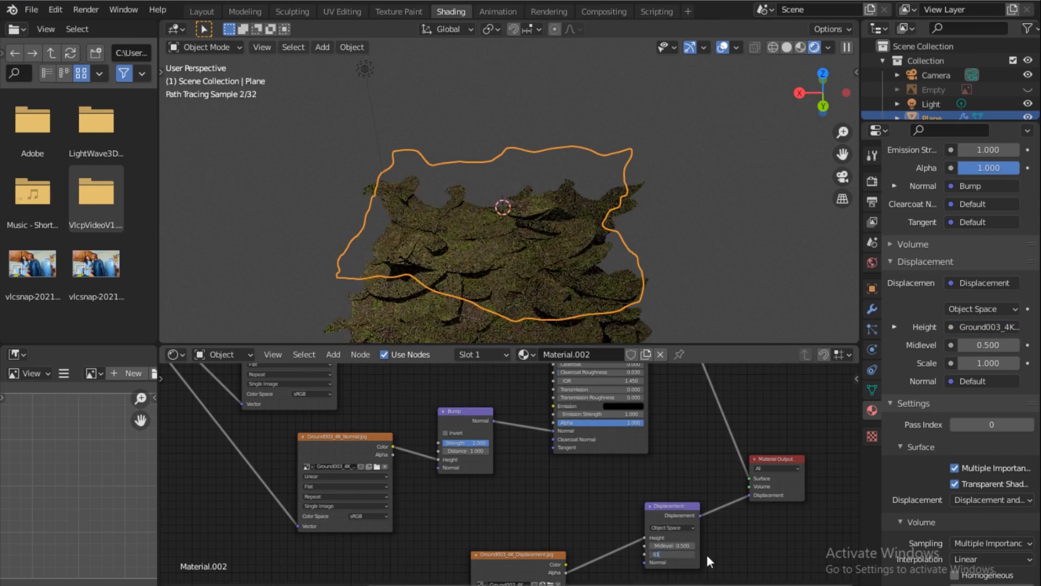
{"action": "type", "text": ".01"}
{"action": "key", "text": "Return"}
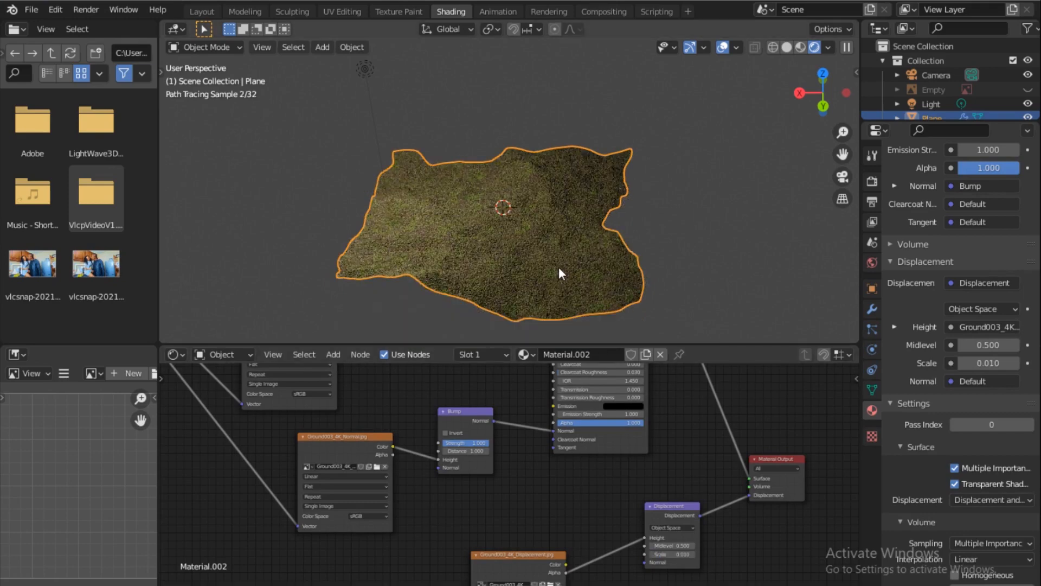
{"action": "scroll", "coordinate": [559, 267], "scroll_direction": "up", "scroll_amount": 4}
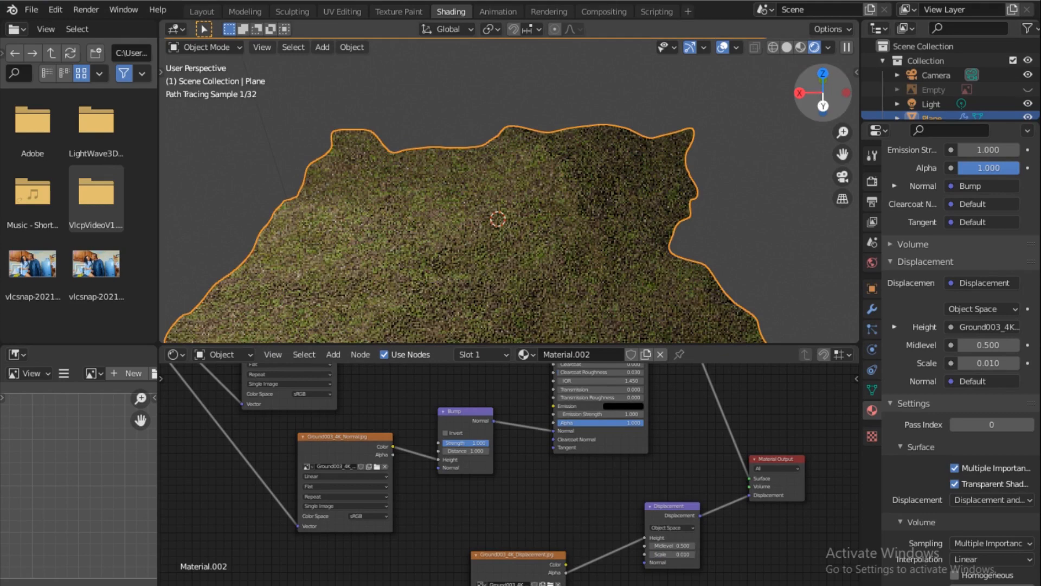
{"action": "left_click_drag", "start_coordinate": [820, 99], "coordinate": [833, 80]}
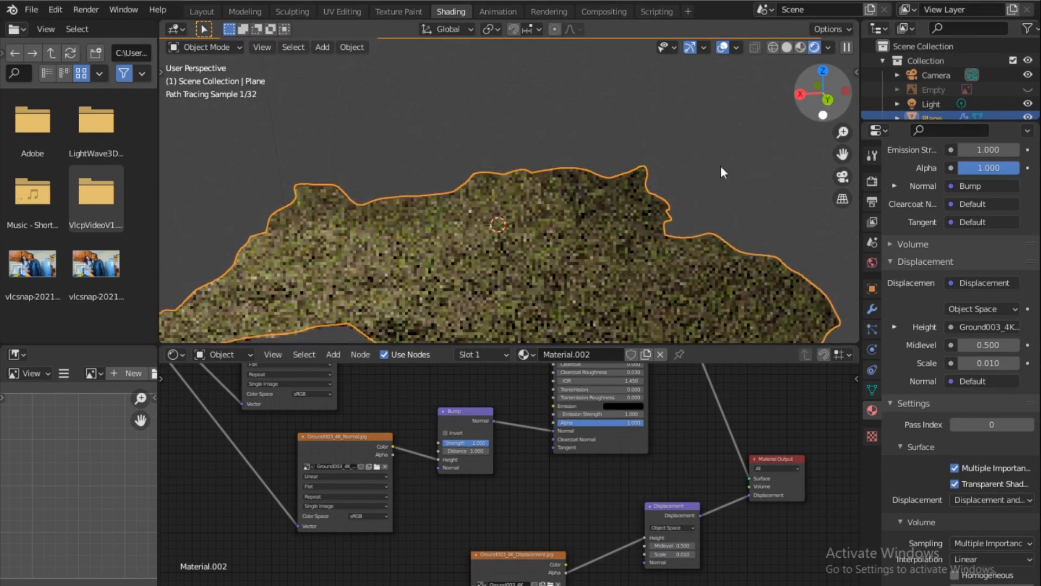
{"action": "left_click", "coordinate": [489, 147]}
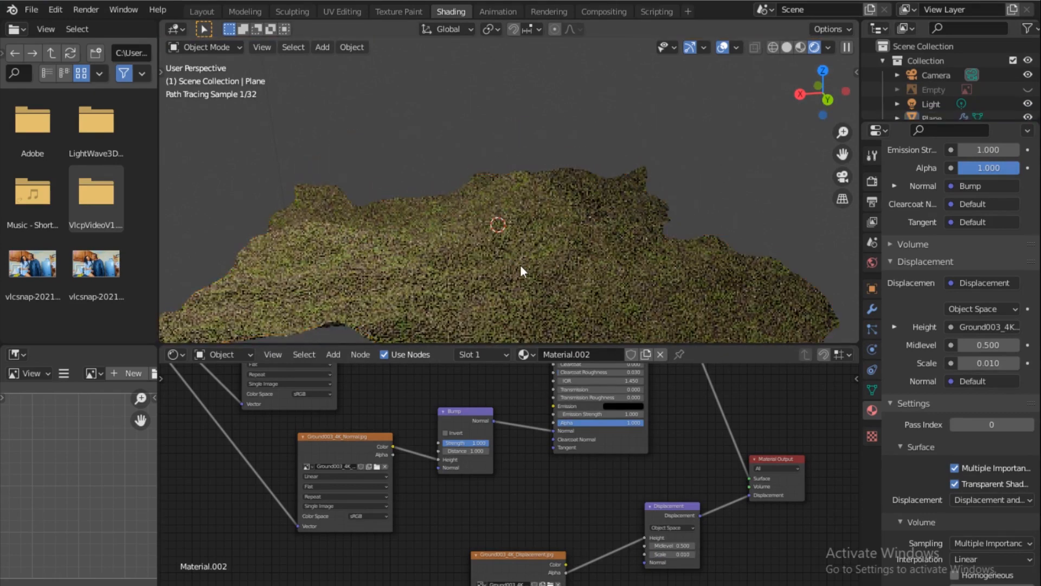
Step: Try Scale values of 0.025 and 0.1 on the Displacement node to compare the terrain relief
{"action": "left_click", "coordinate": [679, 554]}
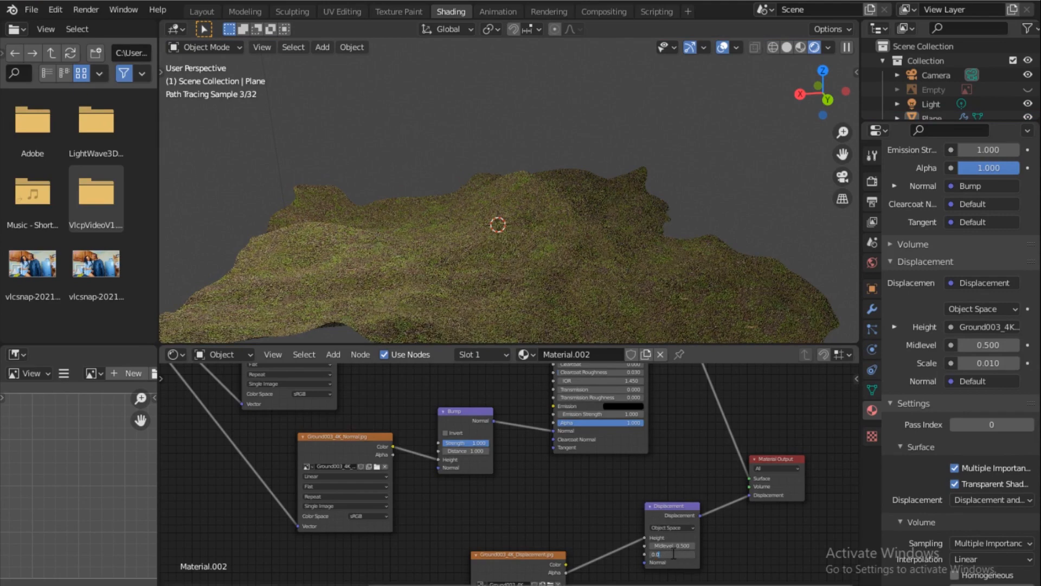
{"action": "type", "text": "5"}
{"action": "key", "text": "BackSpace"}
{"action": "type", "text": "25"}
{"action": "key", "text": "Return"}
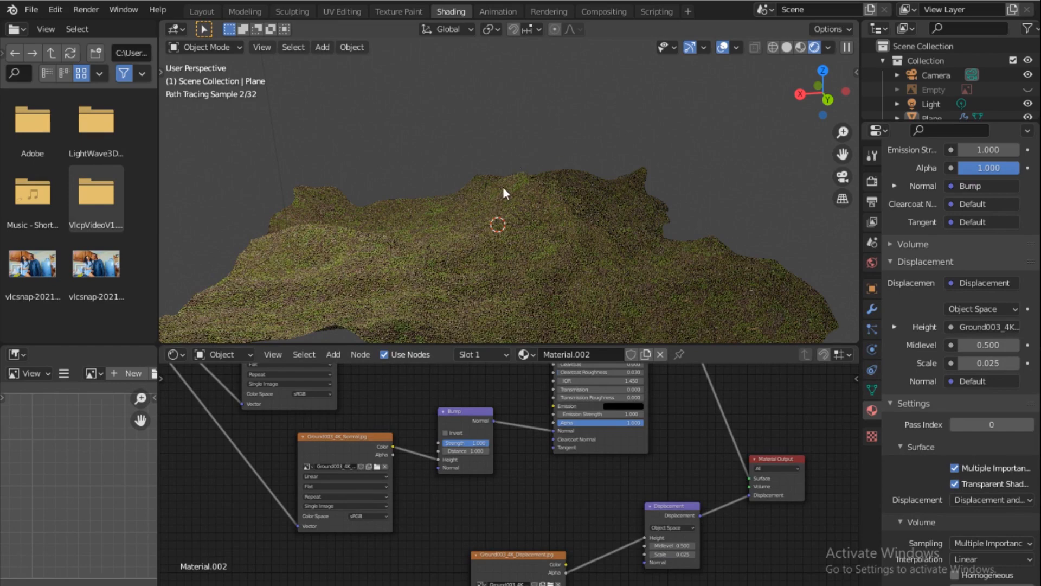
{"action": "double_click", "coordinate": [685, 555]}
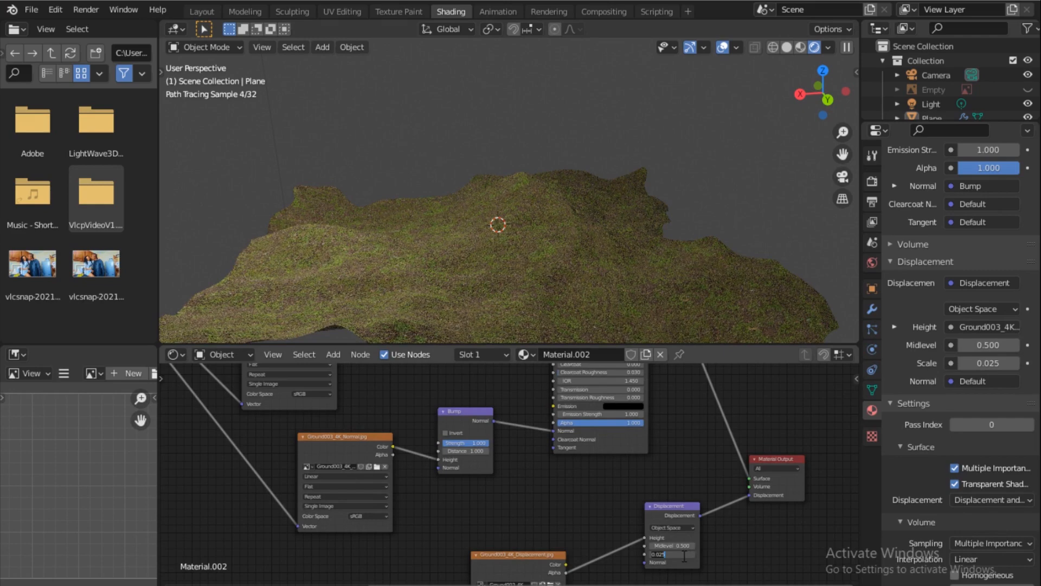
{"action": "type", "text": "0.1"}
{"action": "key", "text": "Return"}
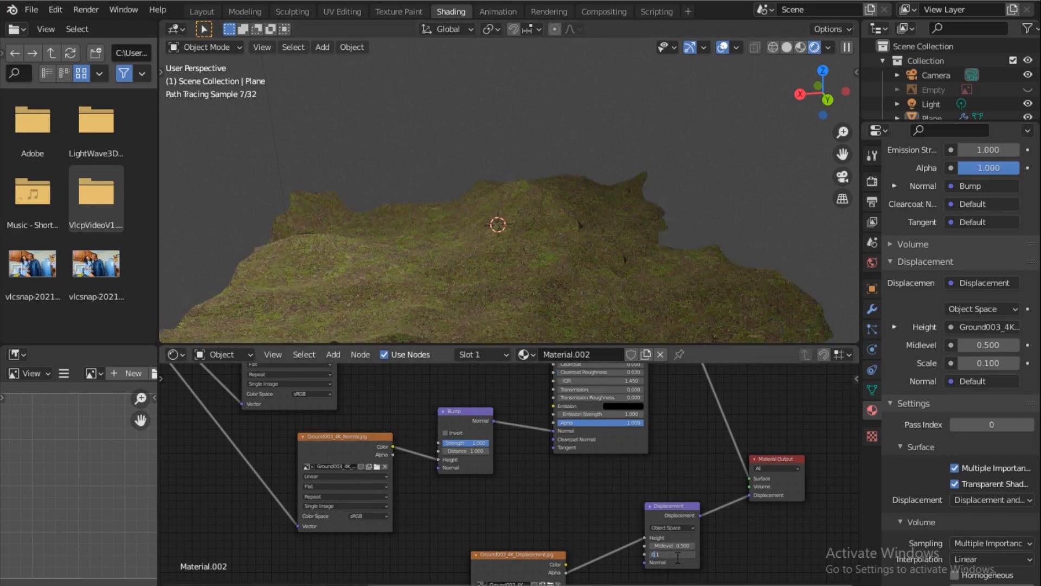
Step: Set the Displacement node's Scale to 0.05
{"action": "double_click", "coordinate": [678, 554]}
{"action": "type", "text": "1"}
{"action": "type", "text": "0"}
{"action": "key", "text": "BackSpace"}
{"action": "key", "text": "BackSpace"}
{"action": "key", "text": "Return"}
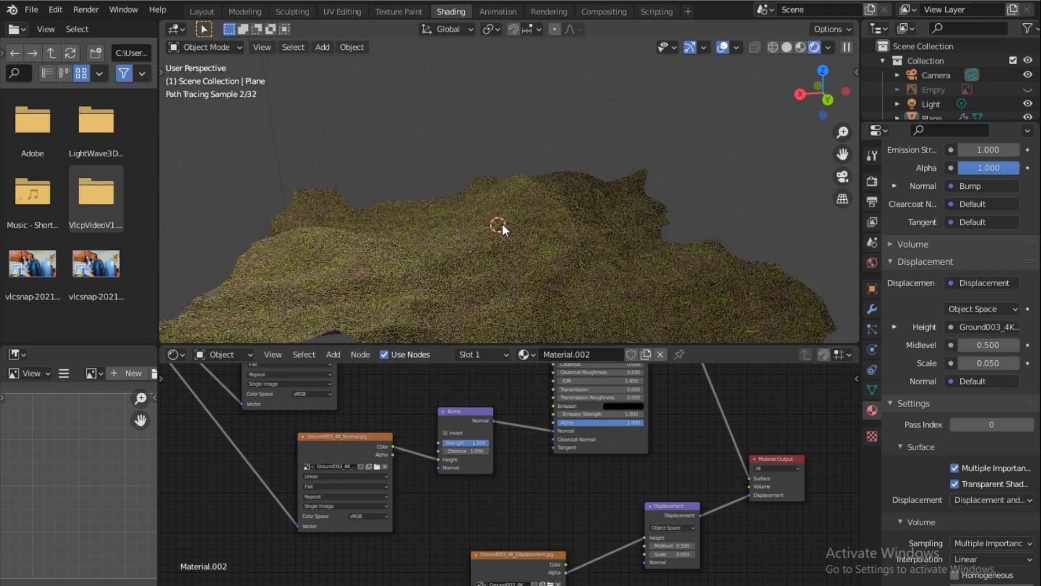
{"action": "scroll", "coordinate": [503, 224], "scroll_direction": "down", "scroll_amount": 1}
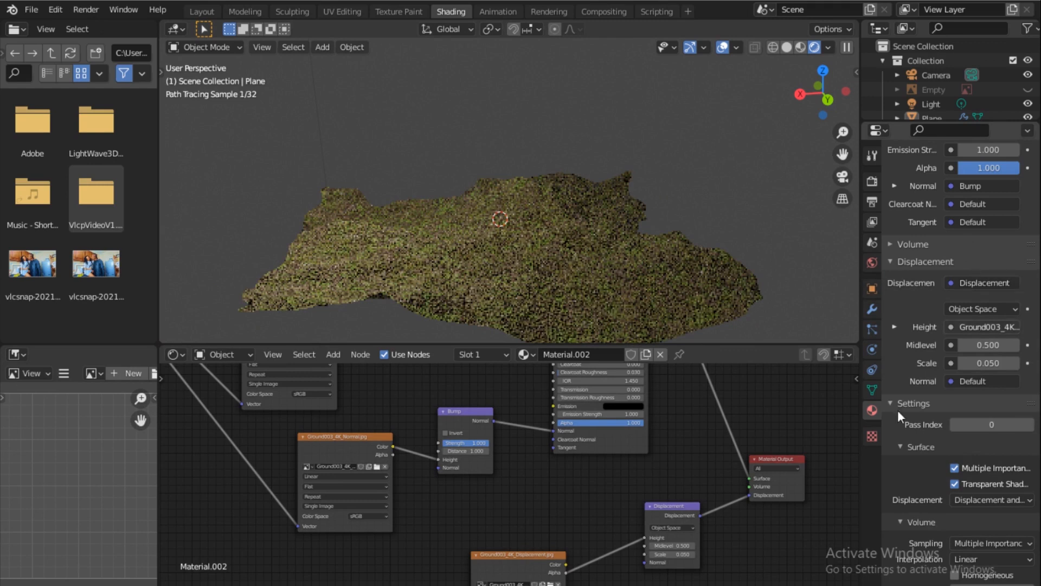
Step: Select the terrain plane and turn on viewport display of its hair particle system
{"action": "left_click", "coordinate": [536, 256]}
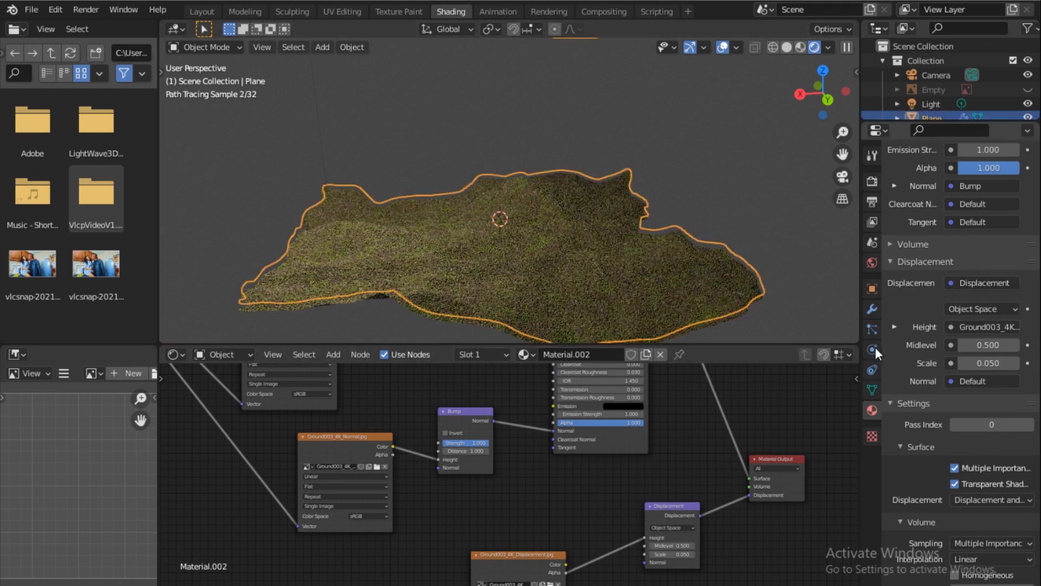
{"action": "left_click", "coordinate": [872, 330]}
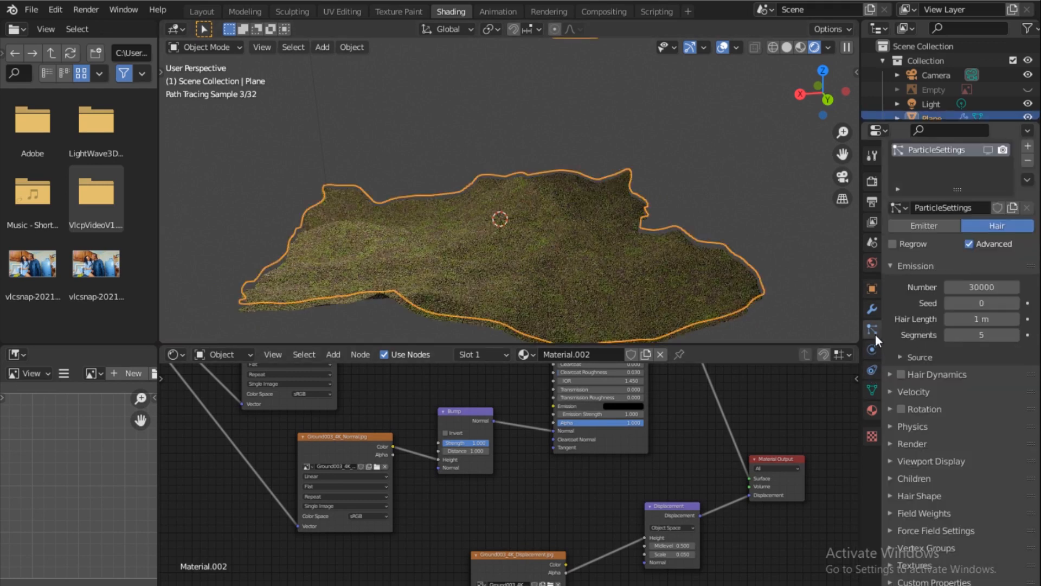
{"action": "left_click", "coordinate": [987, 150]}
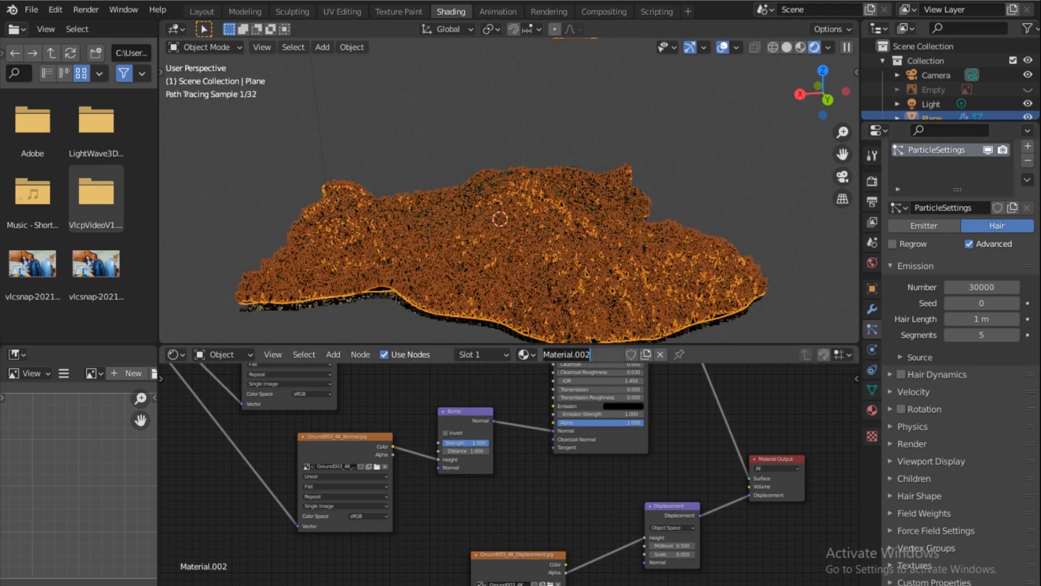
Step: Rename the terrain material to 0
{"action": "key", "text": "ctrl+a"}
{"action": "type", "text": "0"}
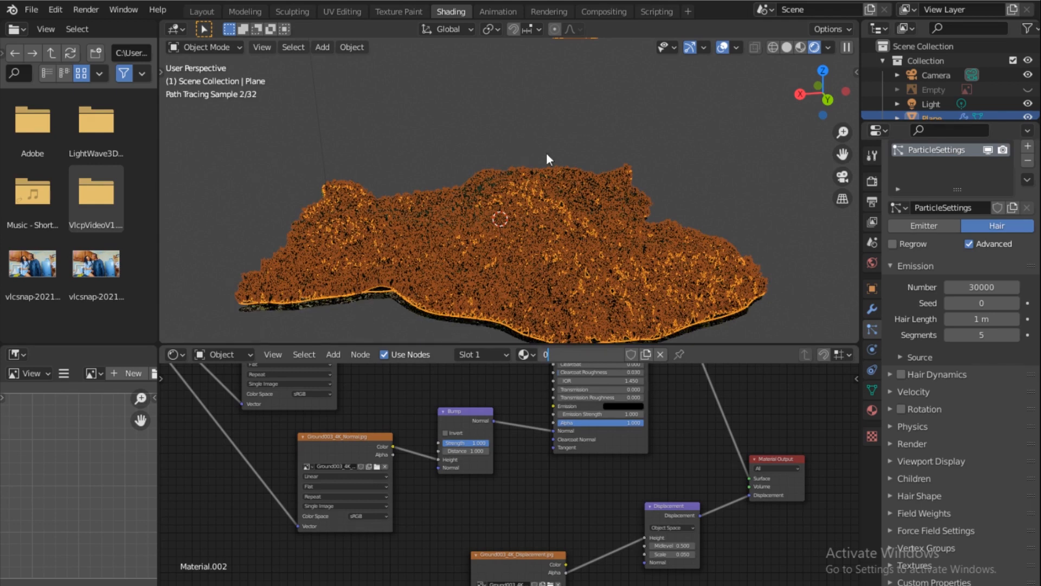
{"action": "key", "text": "Return"}
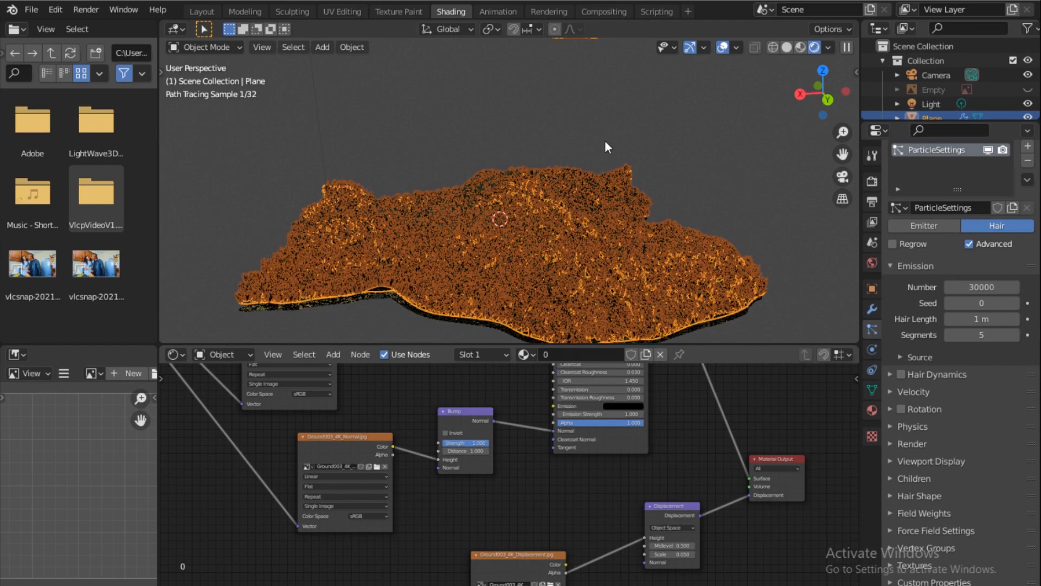
Step: View the grassy terrain through the camera with everything deselected
{"action": "key", "text": "KP_0"}
{"action": "key", "text": "alt+a"}
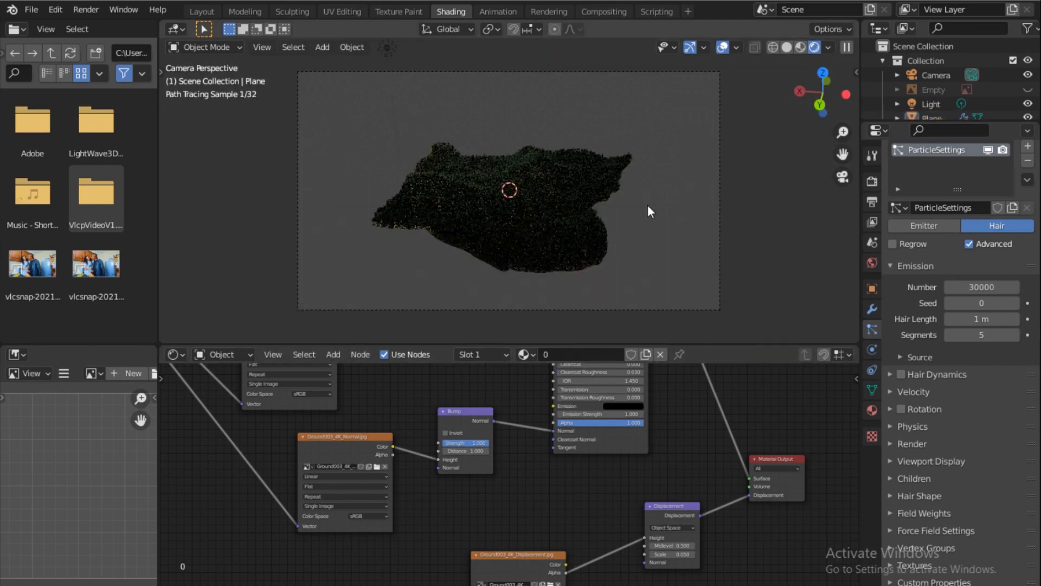
{"action": "scroll", "coordinate": [648, 204], "scroll_direction": "up", "scroll_amount": 2}
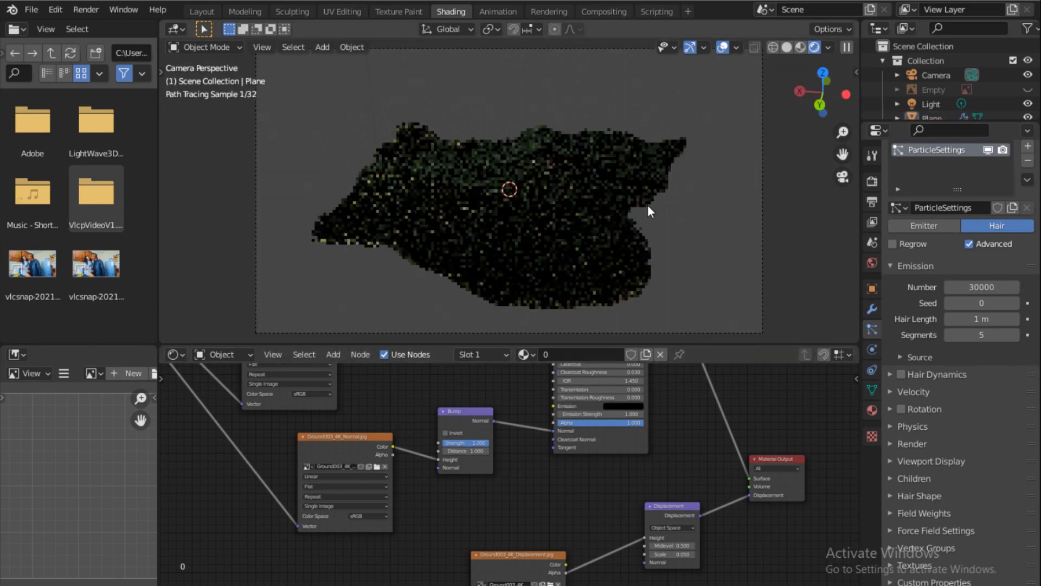
Step: Switch the node editor to the World shader and bring its nodes into view
{"action": "left_click", "coordinate": [231, 352]}
{"action": "left_click", "coordinate": [246, 386]}
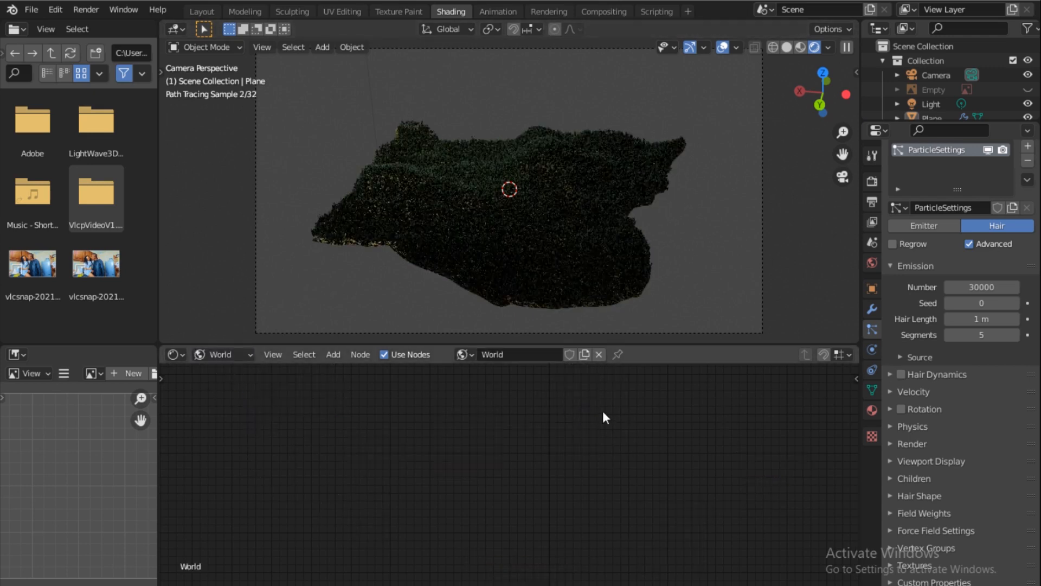
{"action": "key", "text": "Home"}
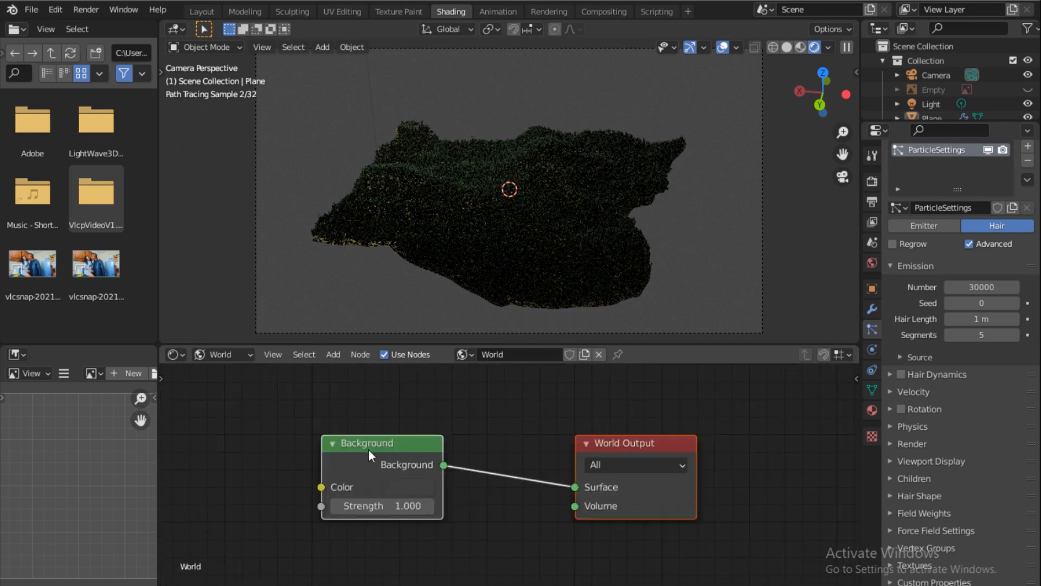
{"action": "scroll", "coordinate": [401, 441], "scroll_direction": "down", "scroll_amount": 2}
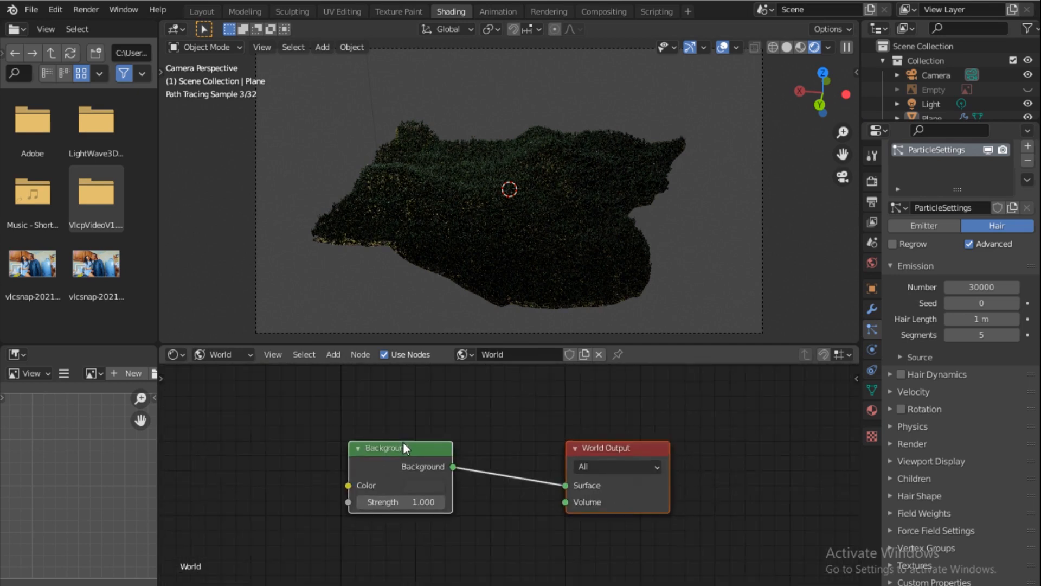
{"action": "scroll", "coordinate": [402, 442], "scroll_direction": "down", "scroll_amount": 1}
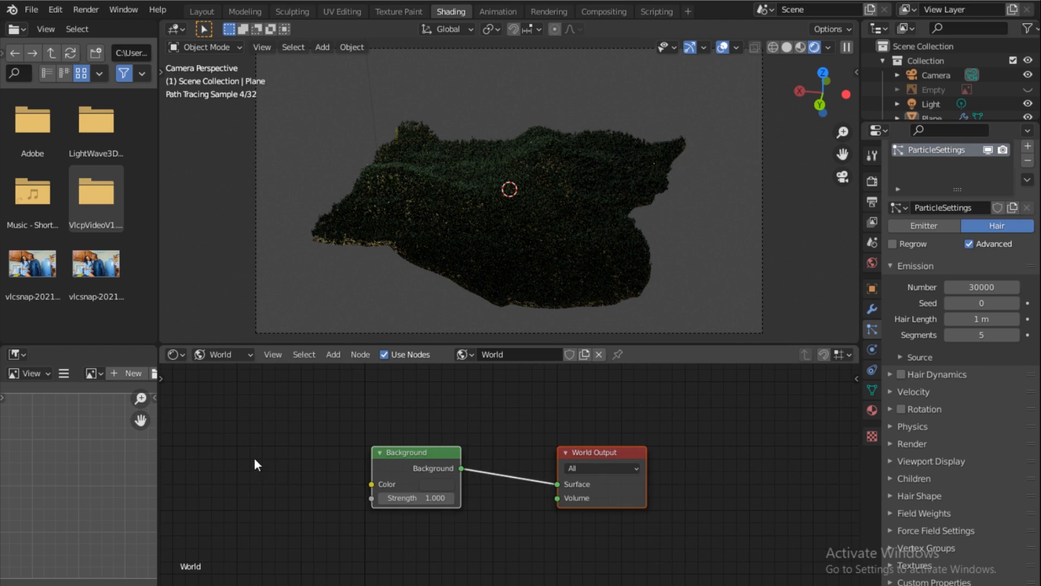
Step: Add an Environment Texture node before the Background node and link its Color output to the Background's Color input
{"action": "key", "text": "shift+a"}
{"action": "left_click", "coordinate": [240, 437]}
{"action": "type", "text": "e"}
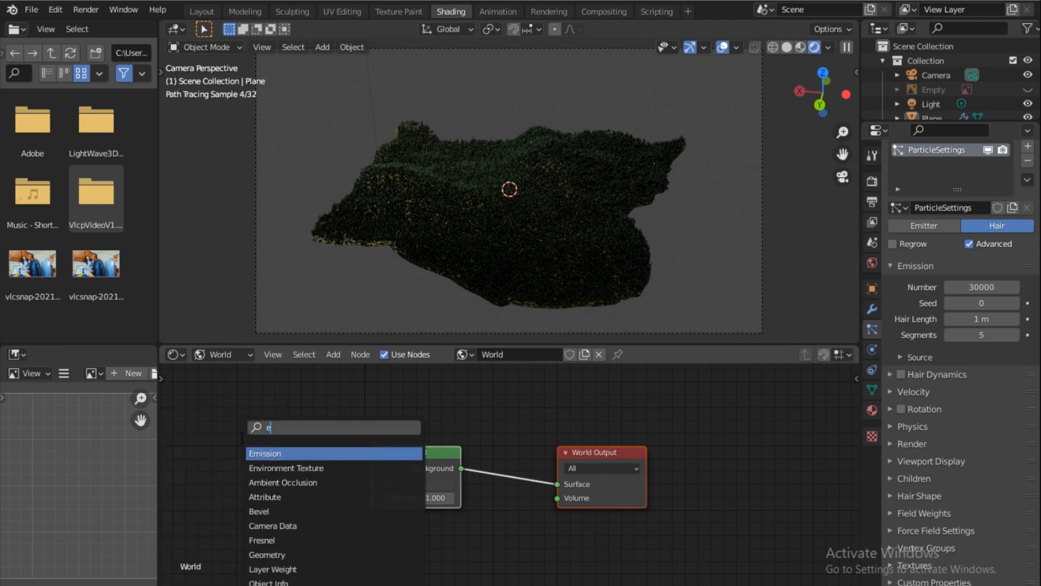
{"action": "type", "text": "nv"}
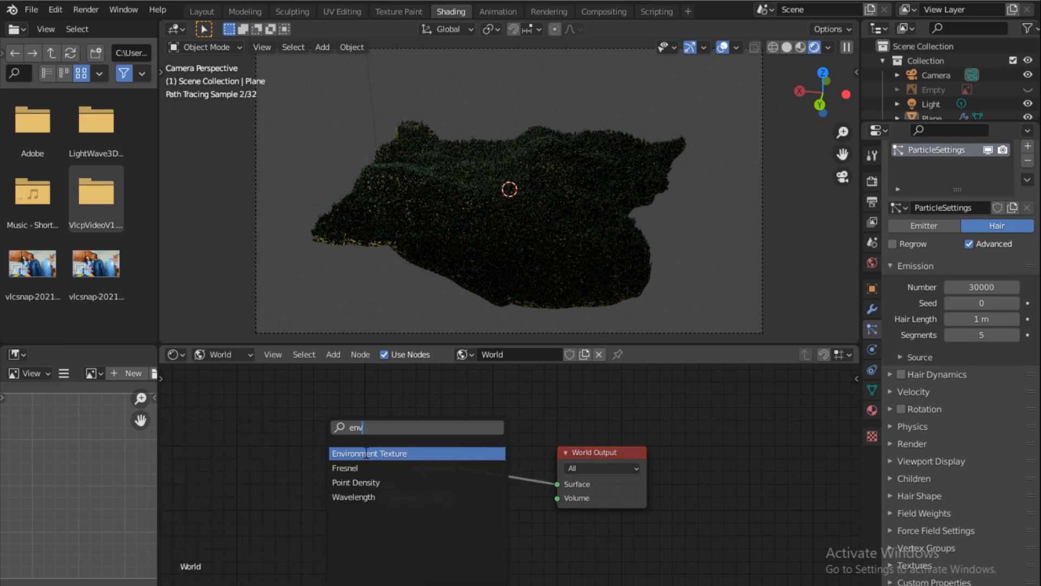
{"action": "key", "text": "Return"}
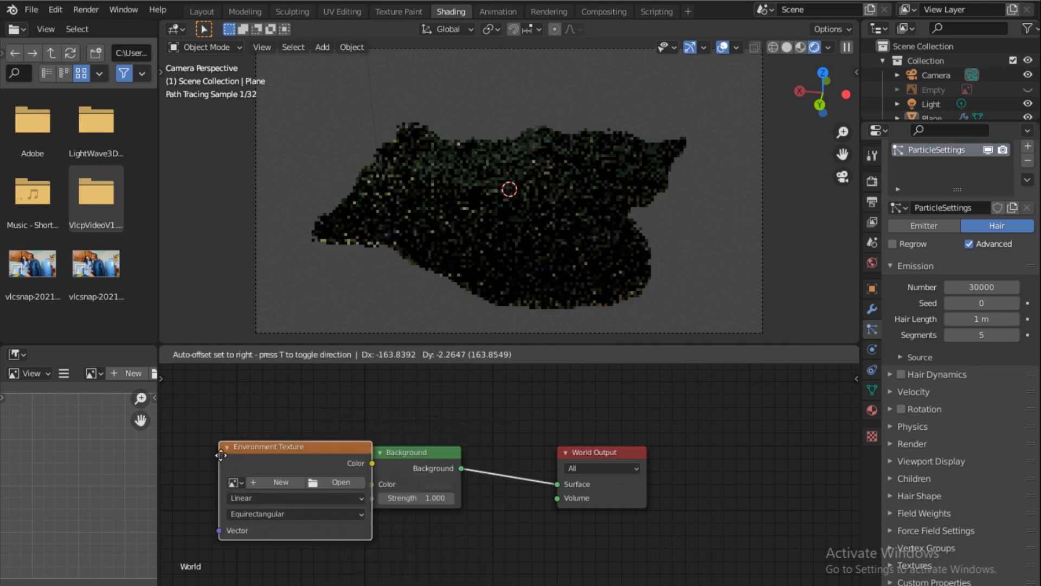
{"action": "left_click", "coordinate": [211, 459]}
{"action": "left_click_drag", "start_coordinate": [327, 465], "coordinate": [372, 484]}
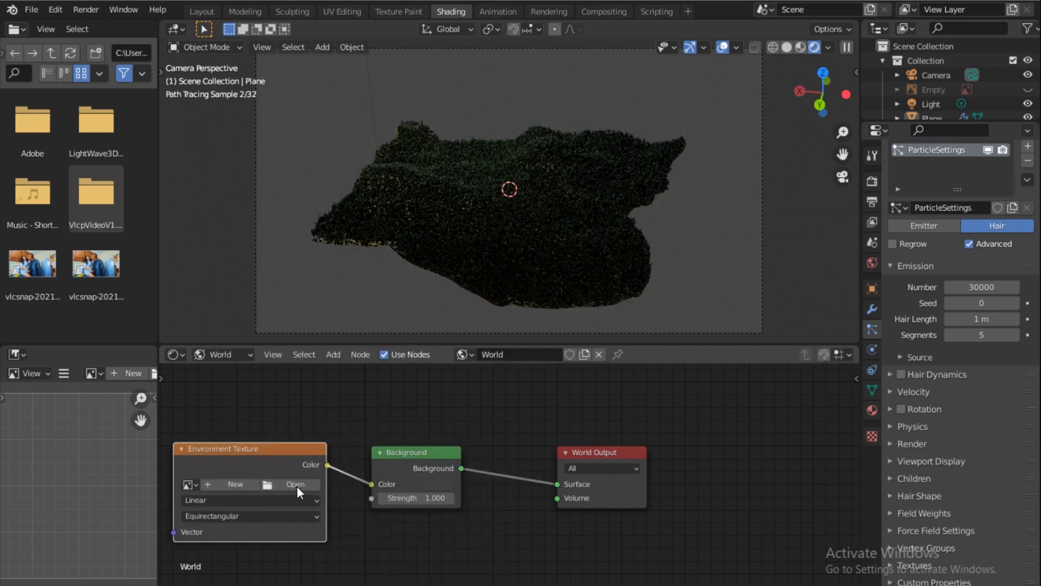
Step: Load small_rural_road_02_4k.hdr from the Hdri folder into the Environment Texture node
{"action": "left_click", "coordinate": [296, 484]}
{"action": "left_click", "coordinate": [176, 480]}
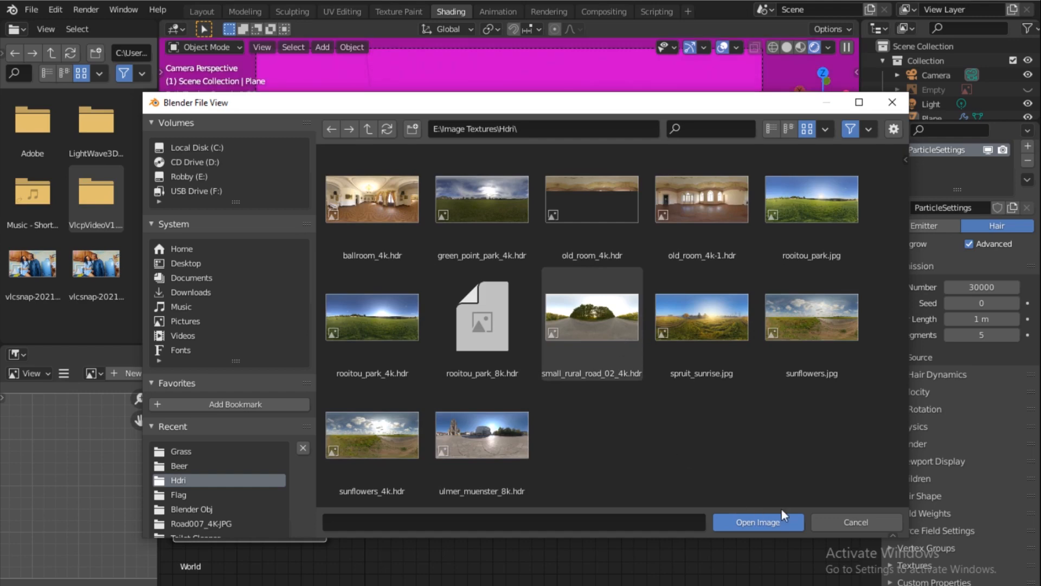
{"action": "left_click", "coordinate": [771, 523]}
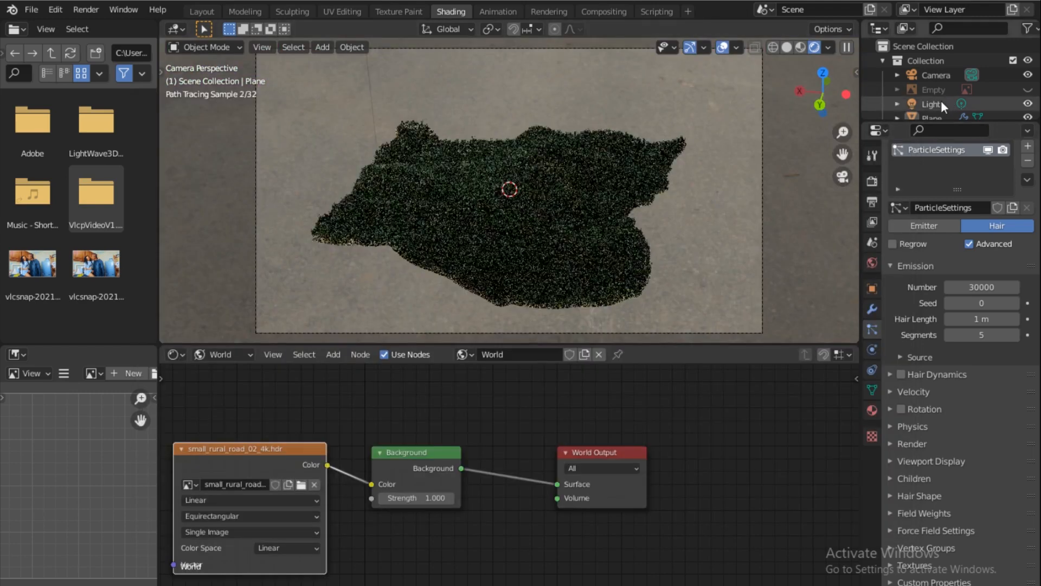
Step: Delete the Light object from the scene
{"action": "left_click", "coordinate": [941, 102]}
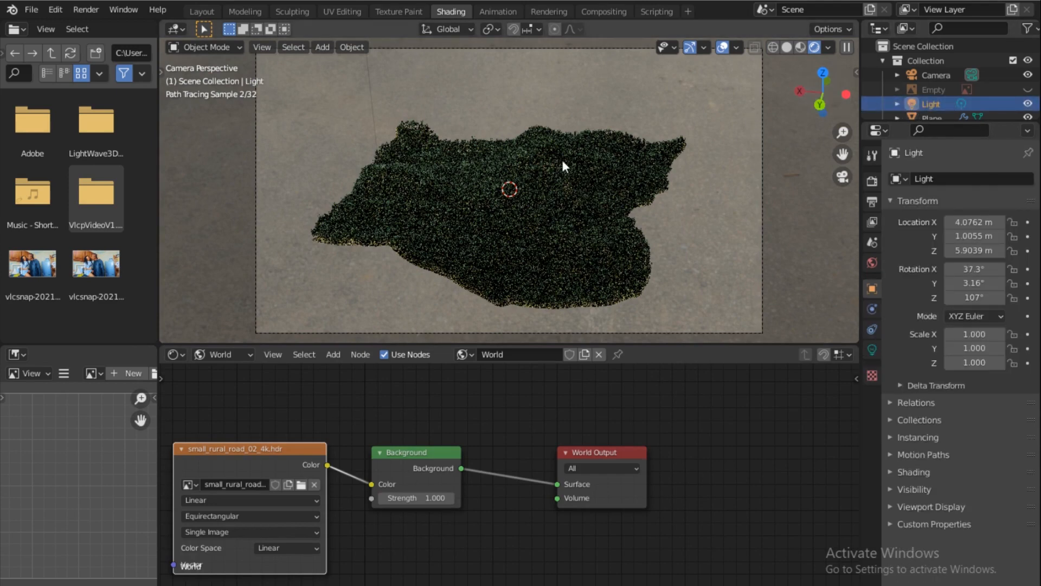
{"action": "key", "text": "Delete"}
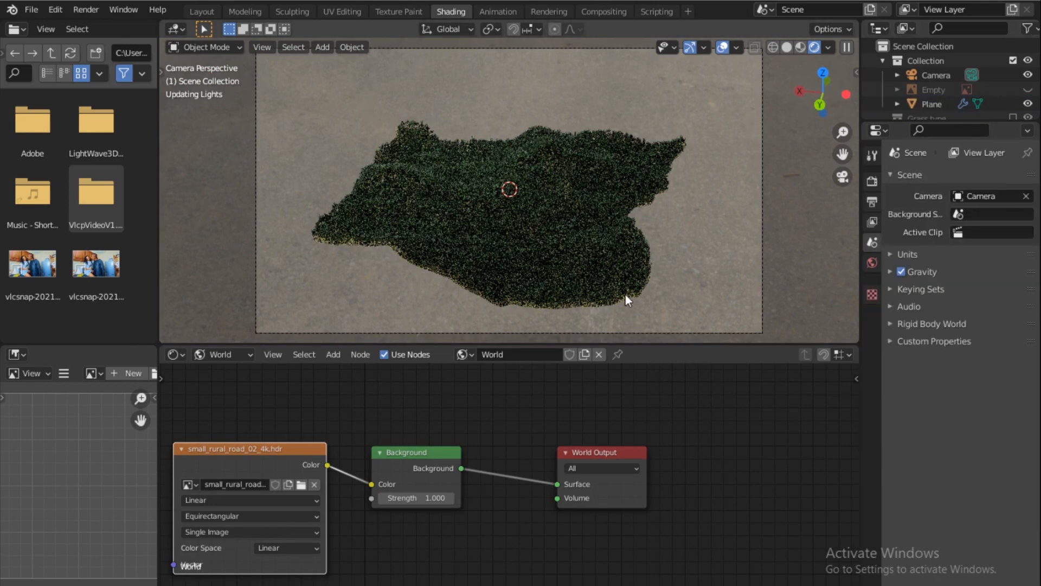